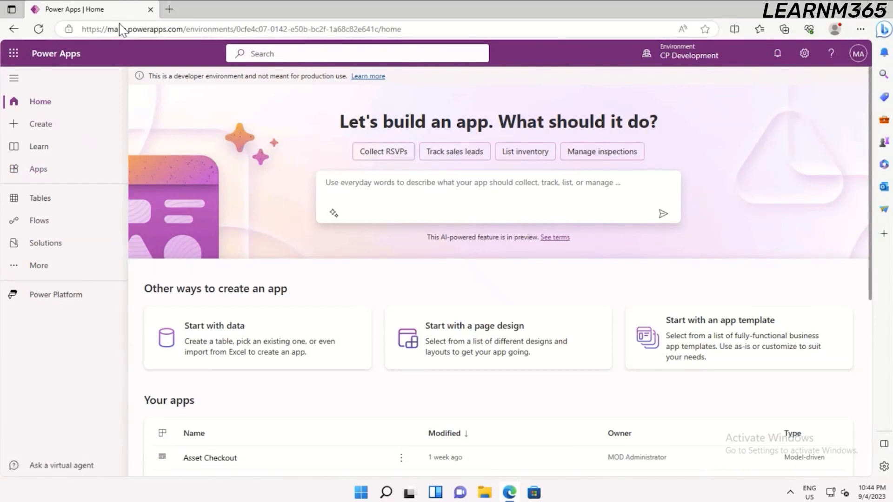
Open the main Information form of the Book Type table in the CP Practice Solution.
click(45, 250)
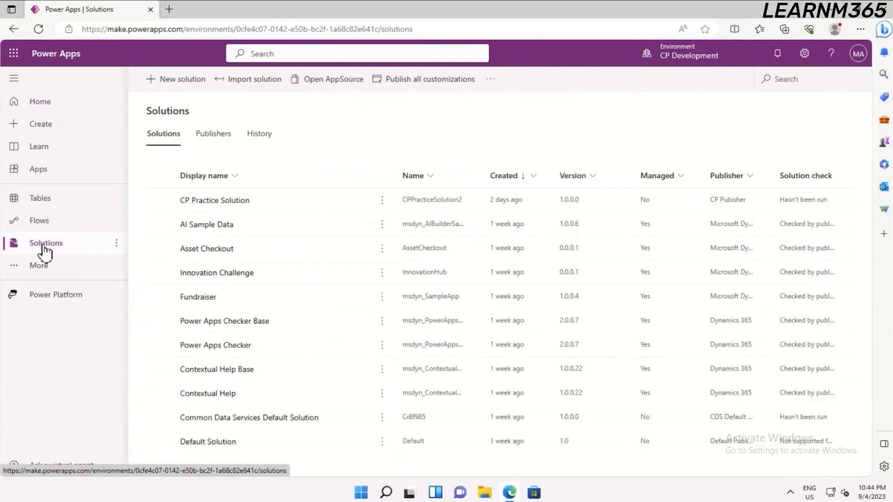
click(218, 205)
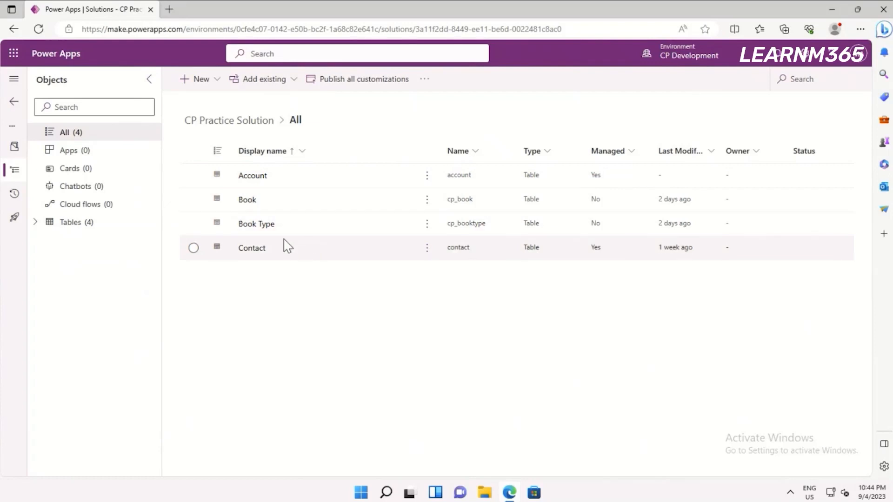
click(246, 225)
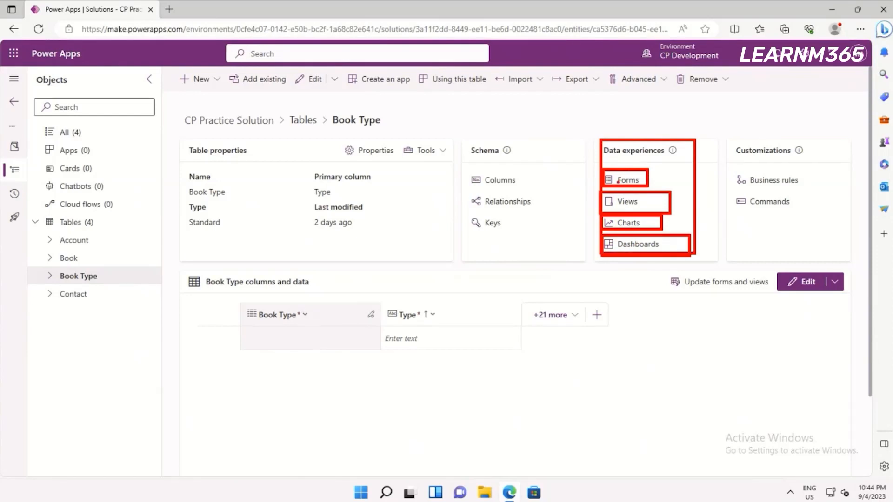
click(622, 185)
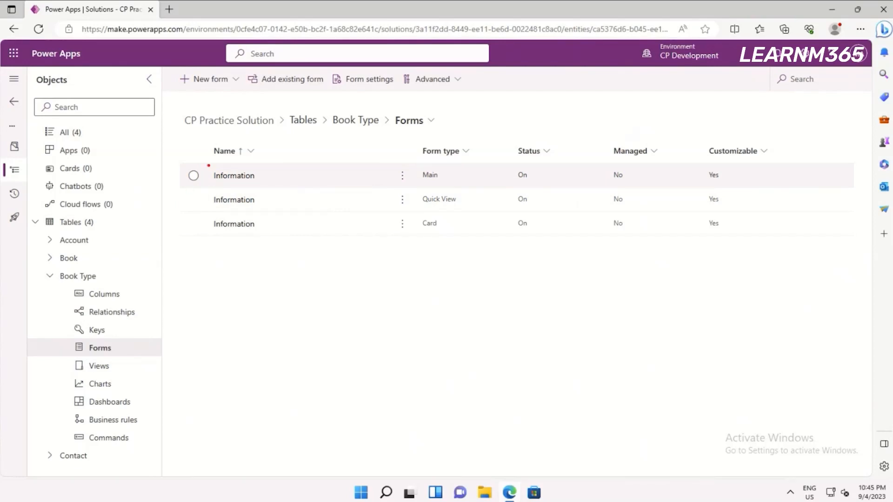
mouse_move(190, 160)
mouse_down()
mouse_move(215, 193)
mouse_move(445, 198)
mouse_move(486, 188)
mouse_up()
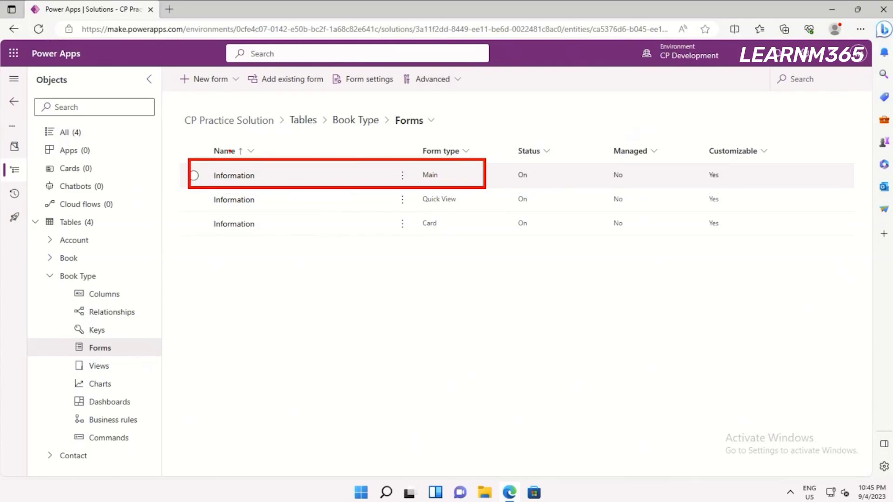
key(Escape)
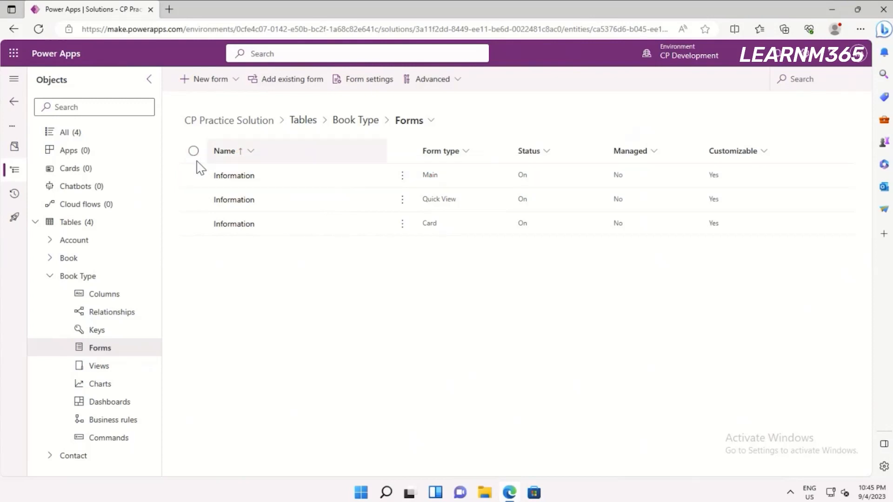
click(242, 177)
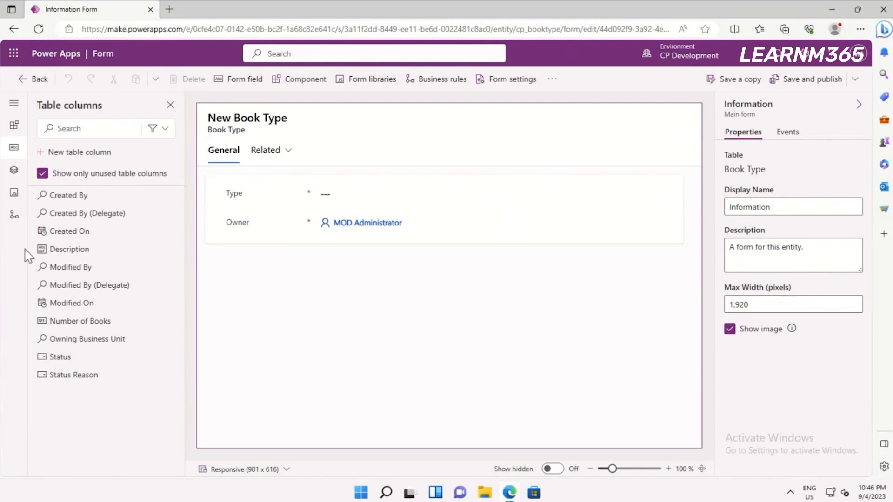
Examine the form designer's navigation entries: Components, Table columns, Tree view, Form libraries and Business rules.
click(13, 107)
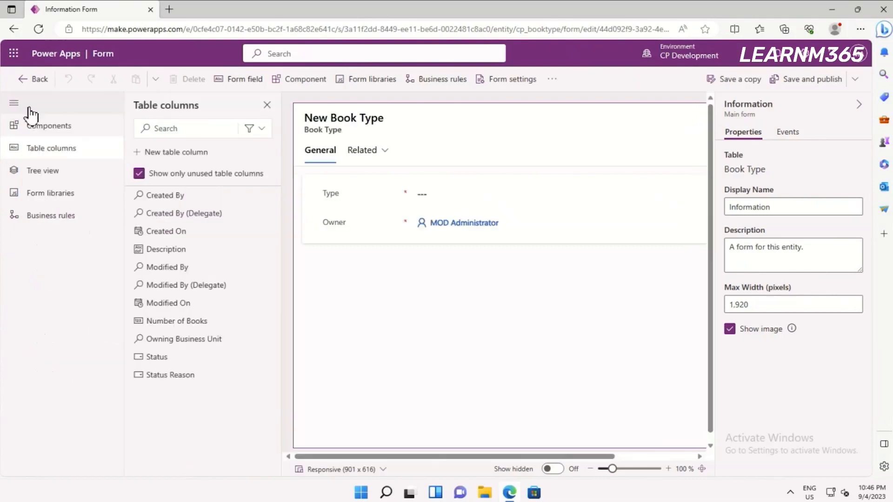
key(ctrl+2)
mouse_move(5, 115)
mouse_down()
mouse_move(41, 139)
mouse_move(88, 137)
mouse_up()
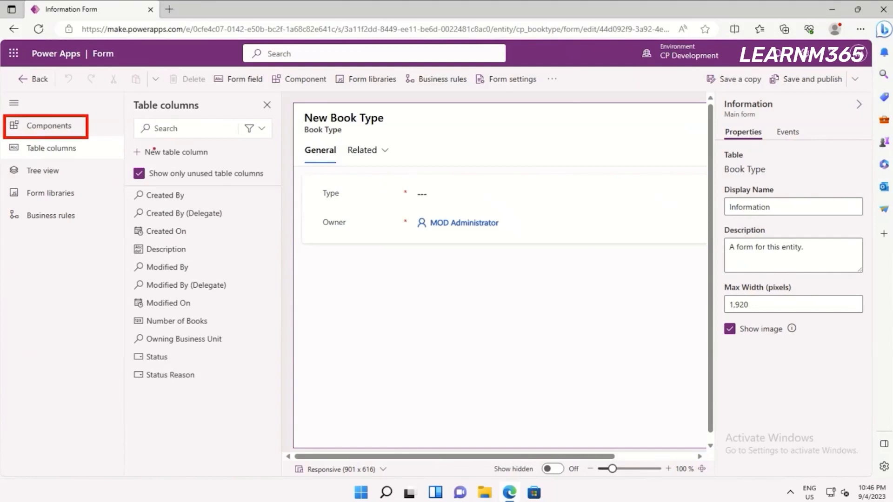
mouse_move(7, 141)
mouse_down()
mouse_move(24, 161)
mouse_move(78, 160)
mouse_move(82, 140)
mouse_up()
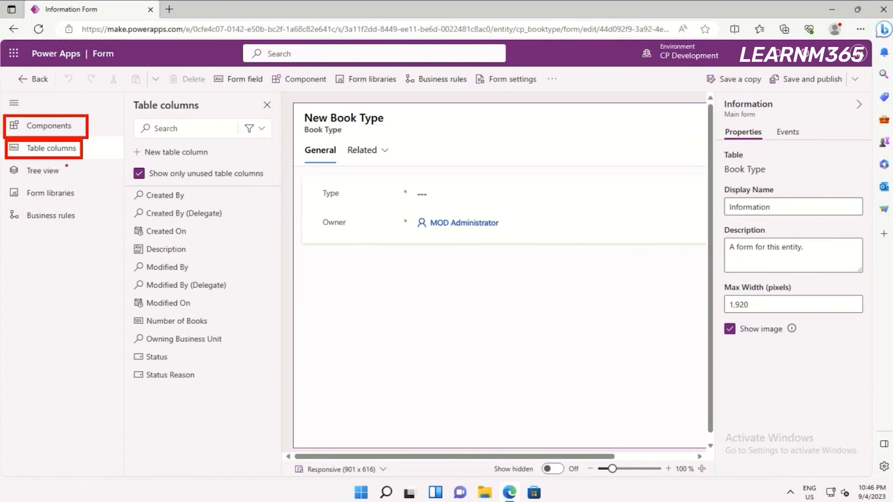
mouse_move(4, 161)
mouse_down()
mouse_move(61, 182)
mouse_move(68, 160)
mouse_up()
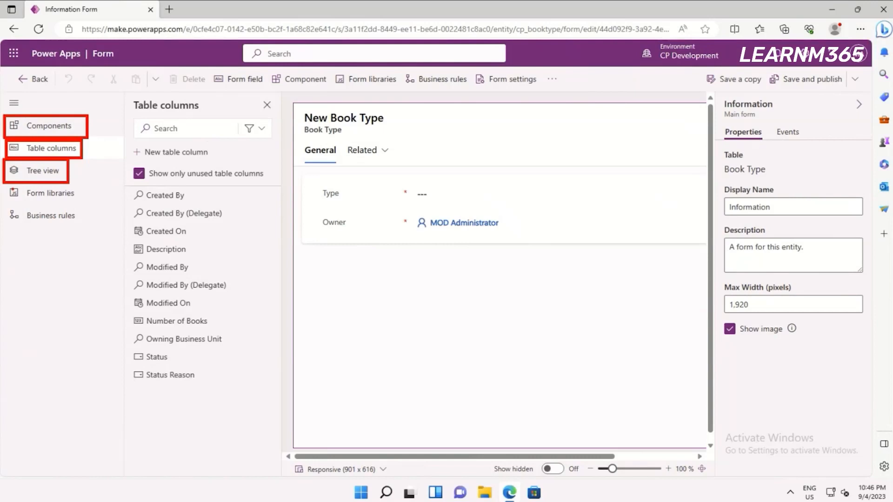
mouse_move(6, 186)
mouse_down()
mouse_move(15, 210)
mouse_move(93, 206)
mouse_up()
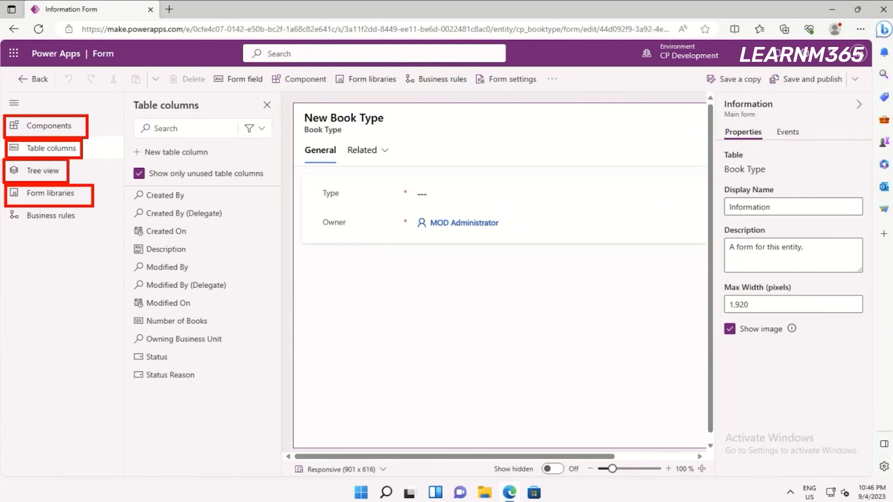
mouse_move(4, 209)
mouse_down()
mouse_move(11, 228)
mouse_move(95, 228)
mouse_move(96, 208)
mouse_move(95, 227)
mouse_up()
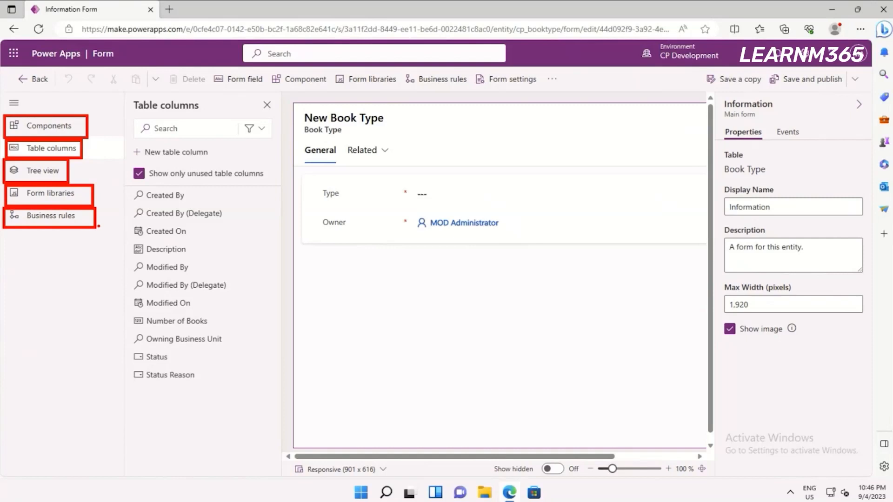
key(Escape)
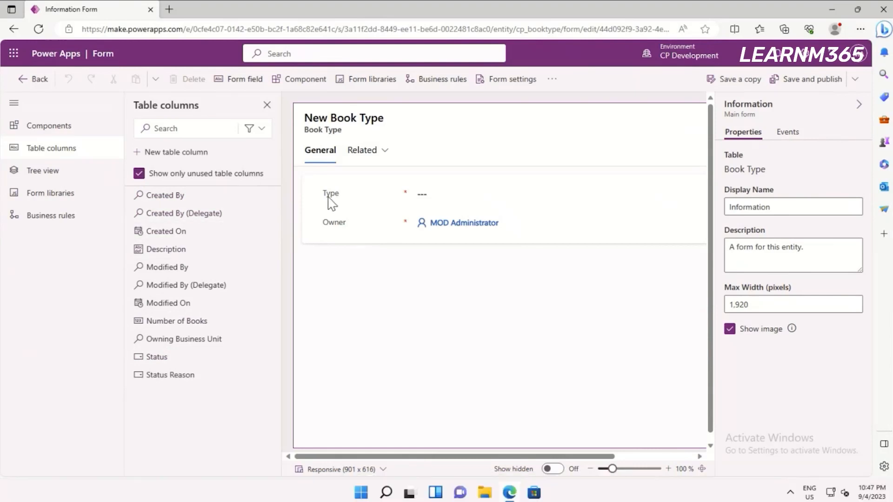
Add the Description column to the form and place it between the Type and Owner fields.
mouse_move(166, 254)
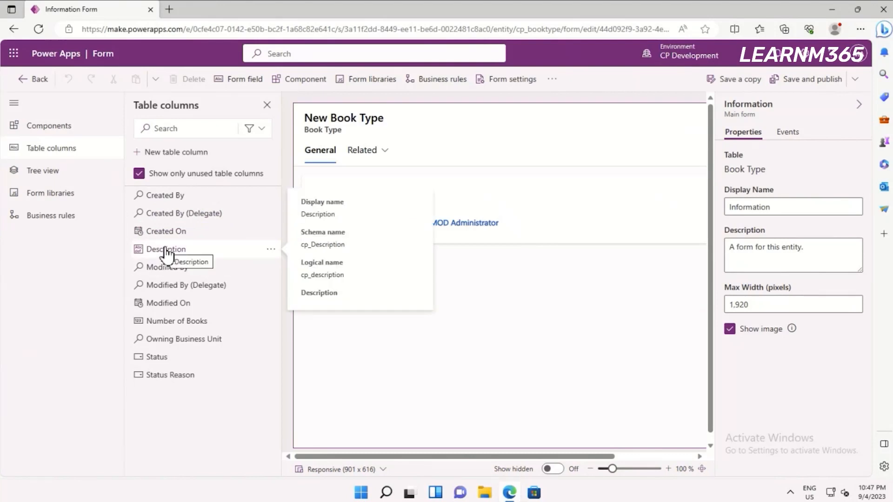
click(166, 250)
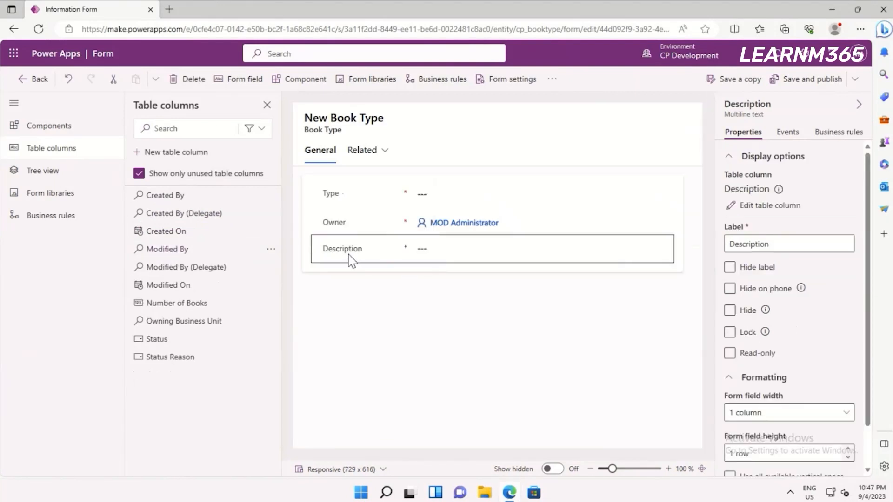
drag(348, 255, 348, 216)
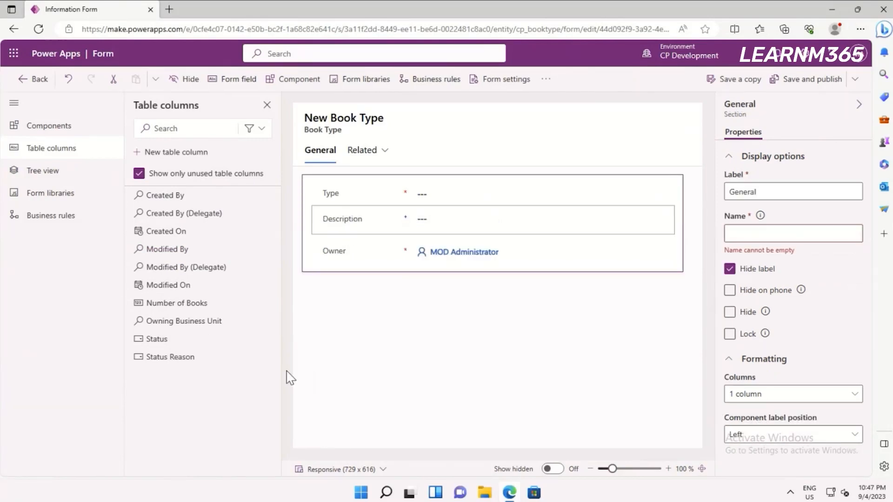
Add the Number of Books column to the form and place it between the Description and Owner fields.
mouse_move(175, 312)
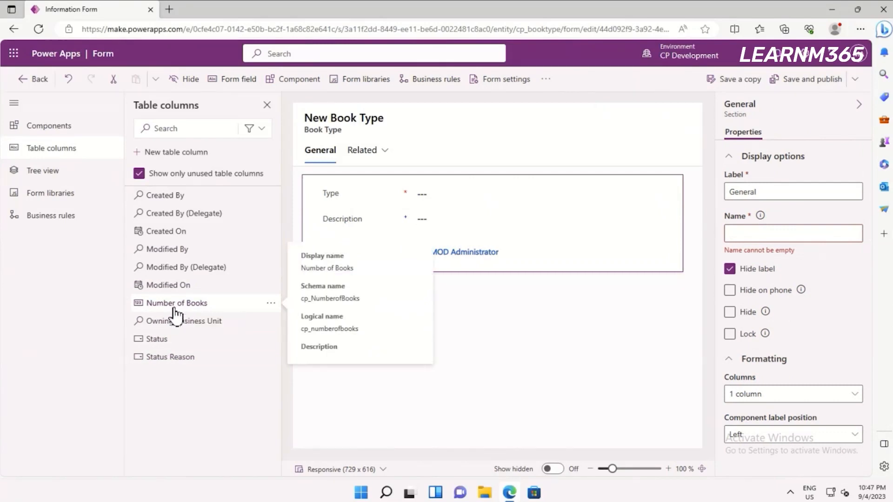
click(175, 309)
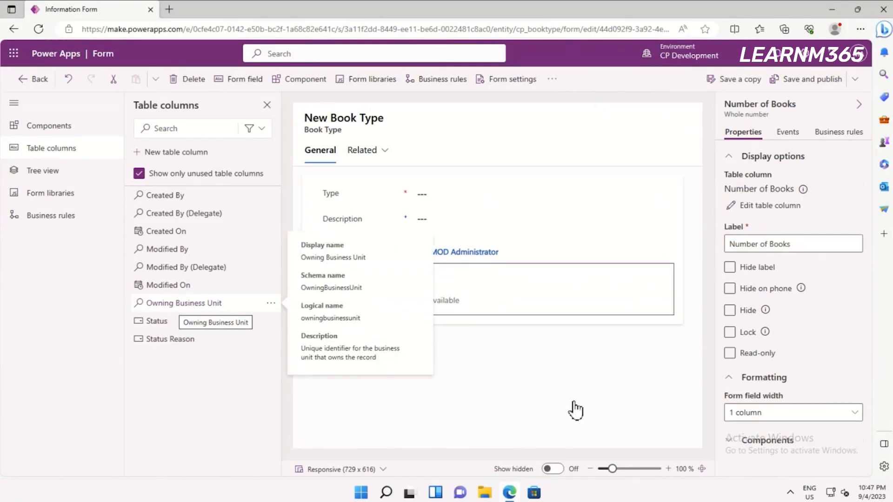
drag(375, 287, 460, 381)
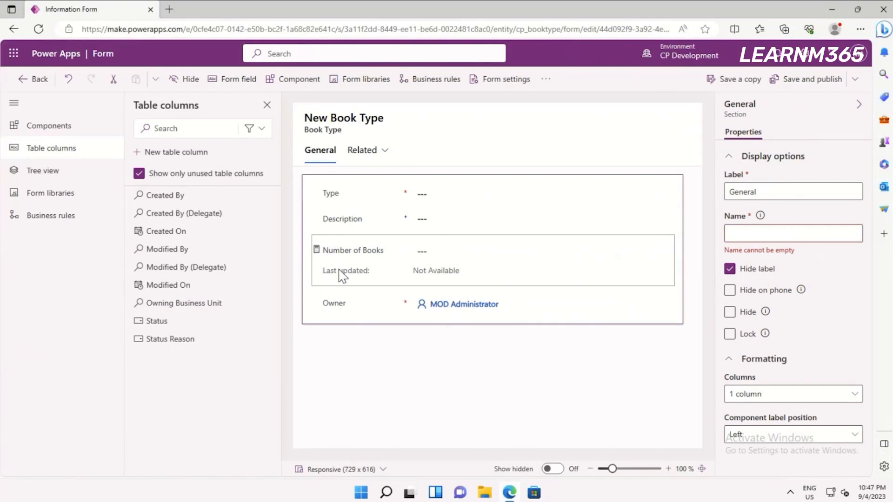
Select the Information form in the form's tree structure and set its display name to New Book Type.
click(50, 179)
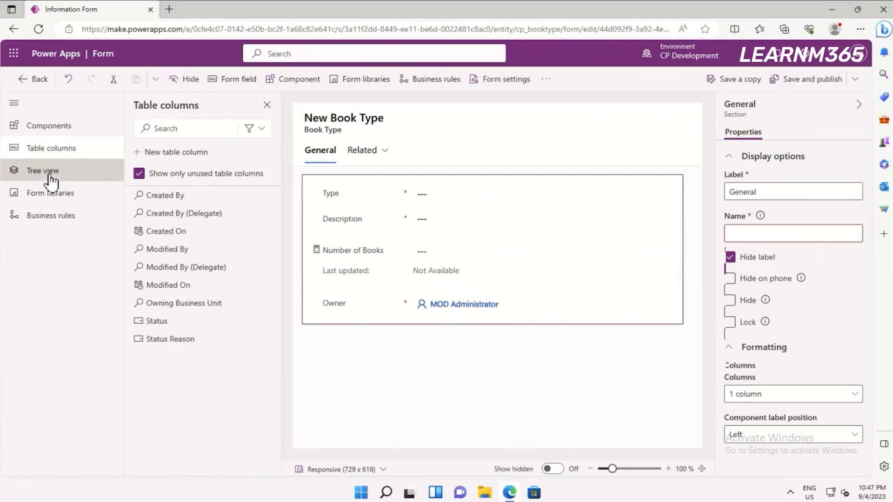
click(15, 104)
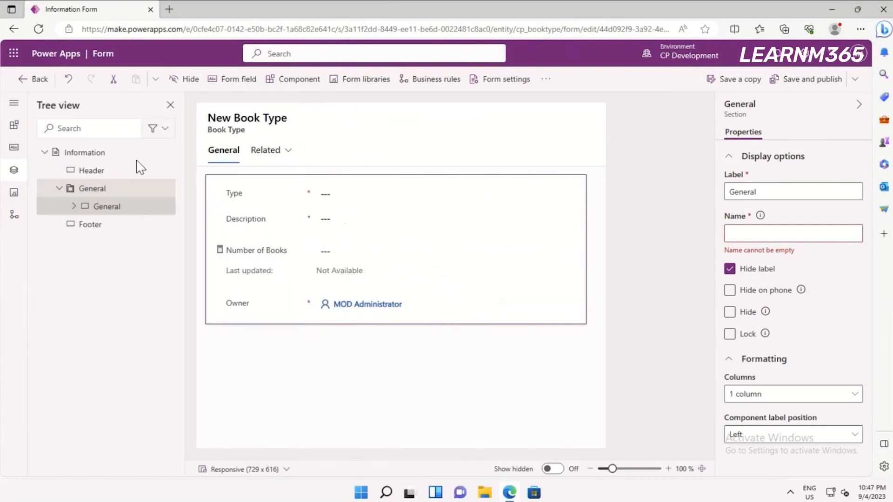
click(77, 154)
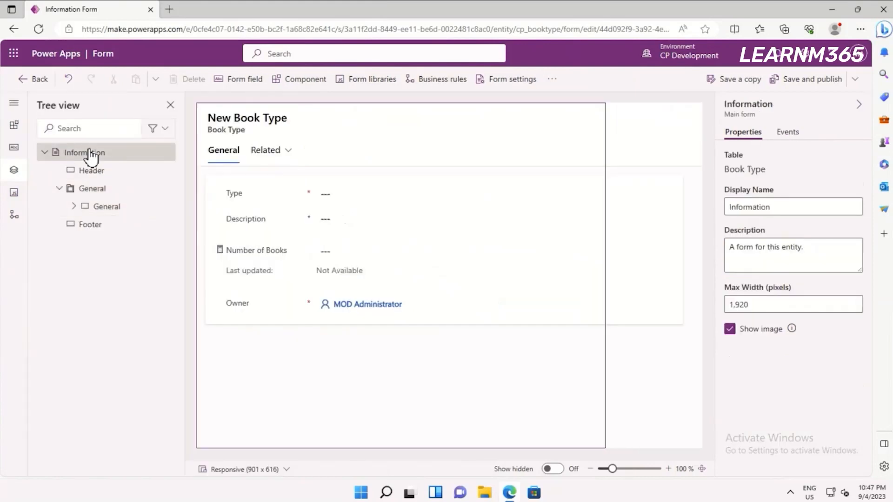
click(776, 204)
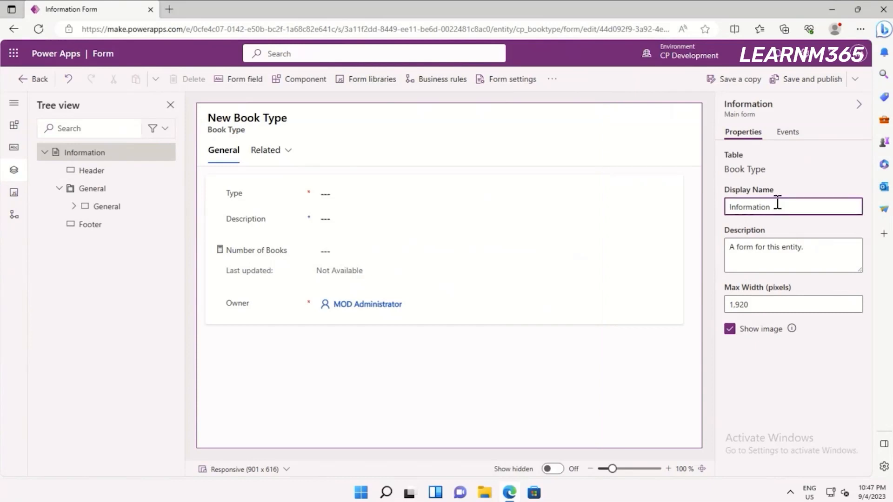
double_click(777, 204)
text(New Book Type)
Move the Owner field from the General section into the form header.
click(105, 179)
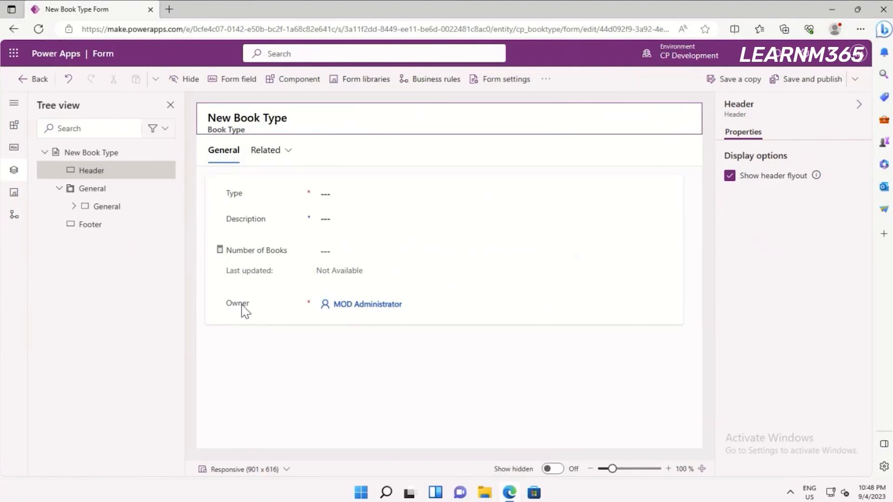
drag(293, 297, 589, 122)
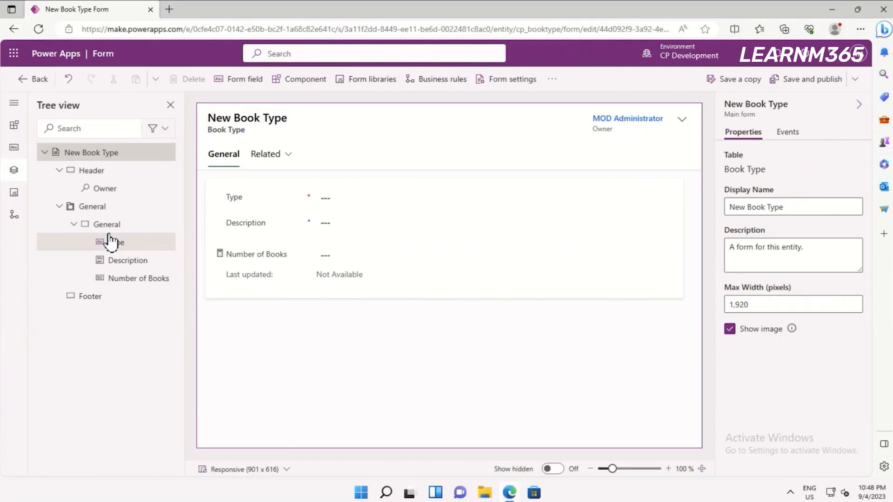
Inspect the properties of the General tab, the General section, and the Type and Description fields.
click(89, 206)
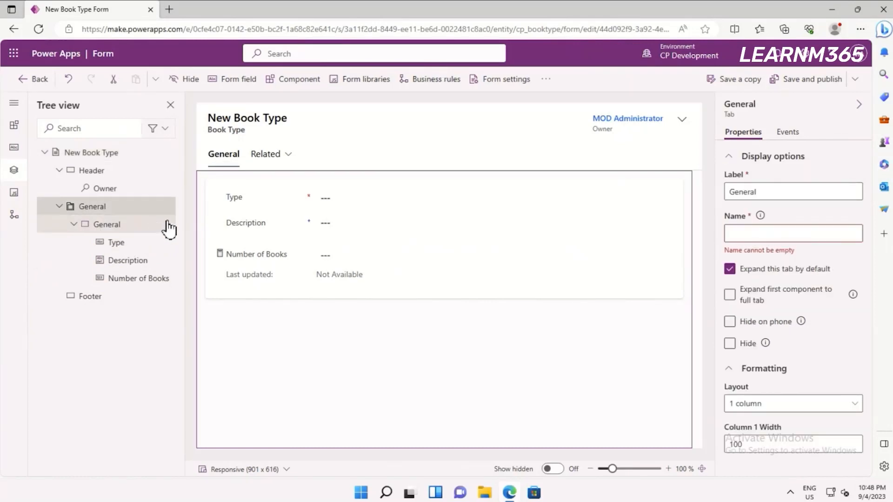
click(85, 229)
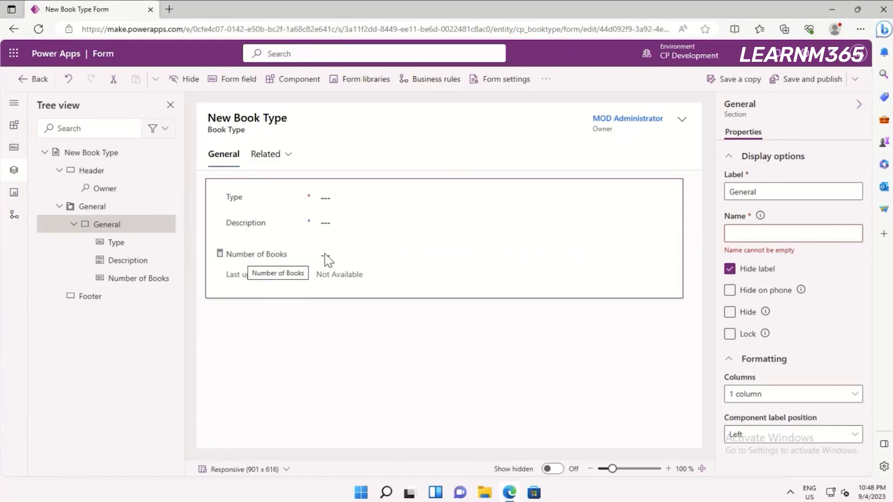
click(243, 200)
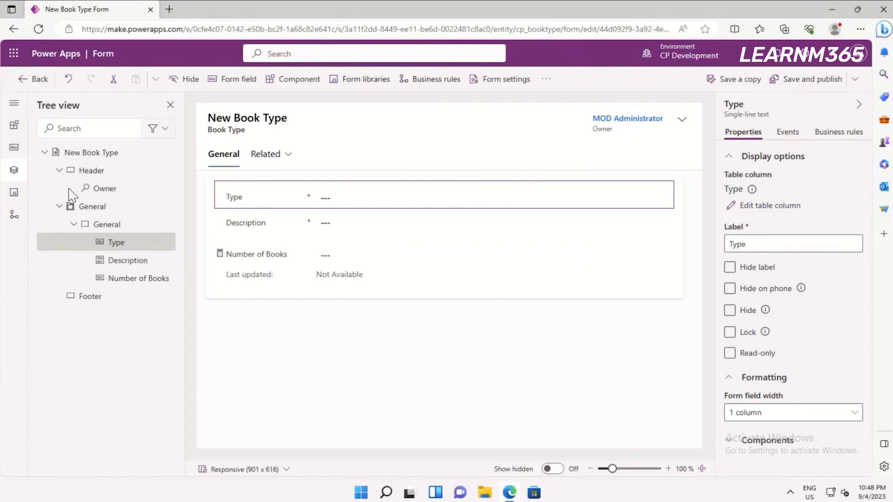
click(273, 235)
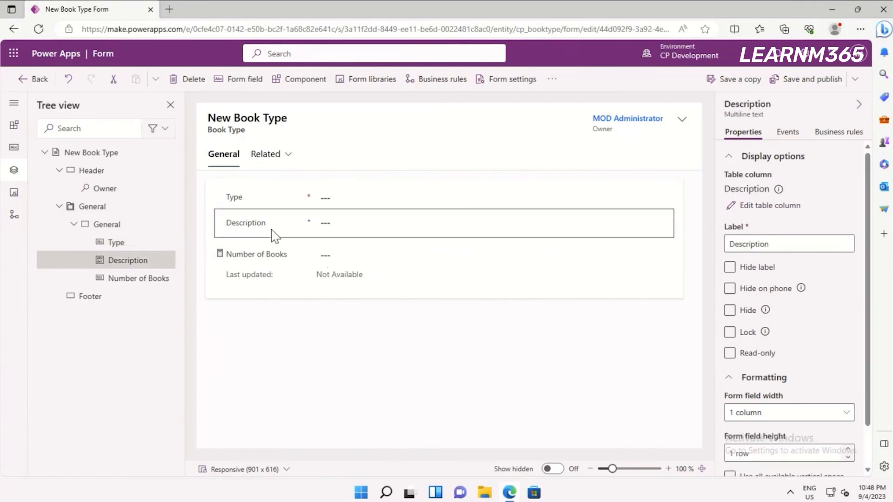
Make the Number of Books field read-only, and save and publish the form.
click(264, 255)
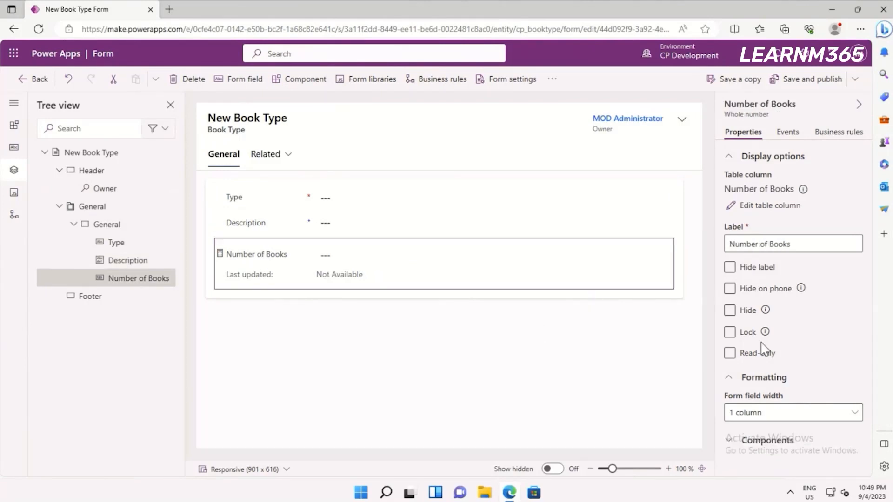
click(729, 355)
click(807, 85)
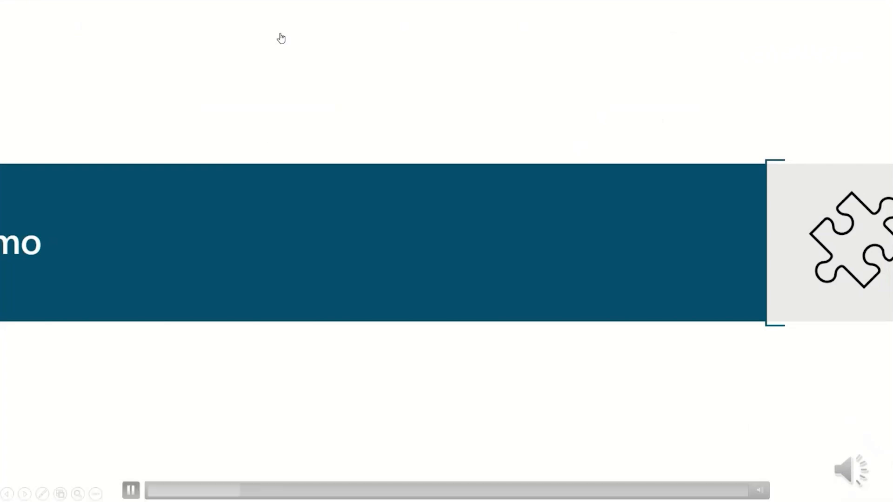
click(245, 493)
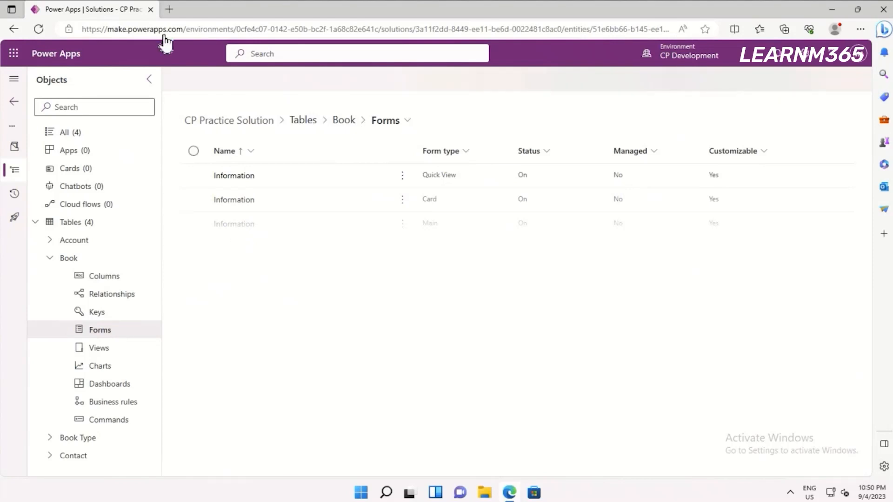
Reload the Book table's forms list and open its main Information form for editing.
click(38, 29)
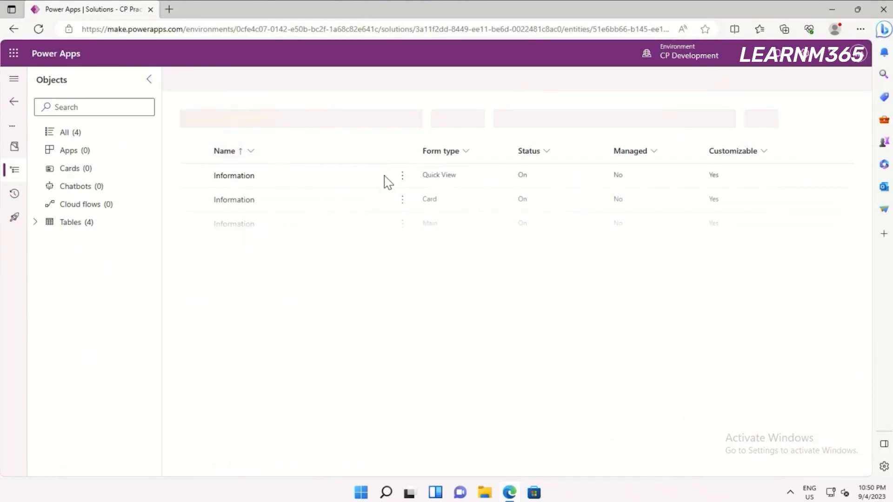
click(466, 153)
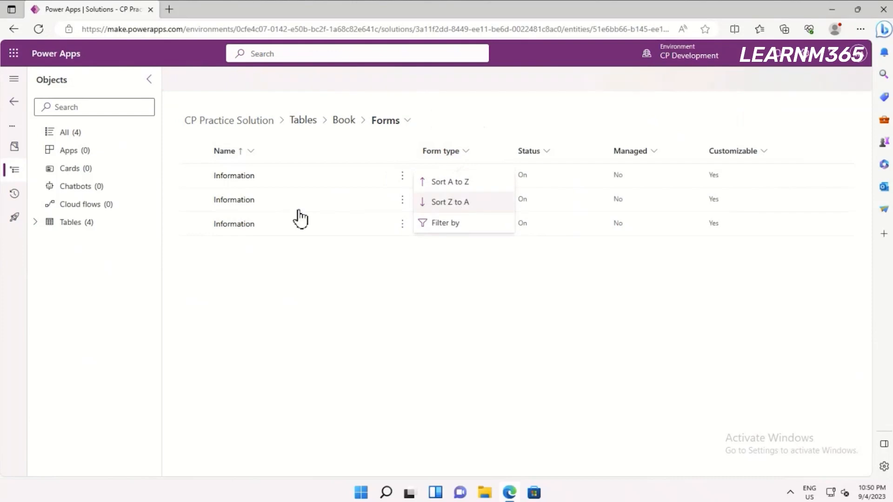
click(238, 227)
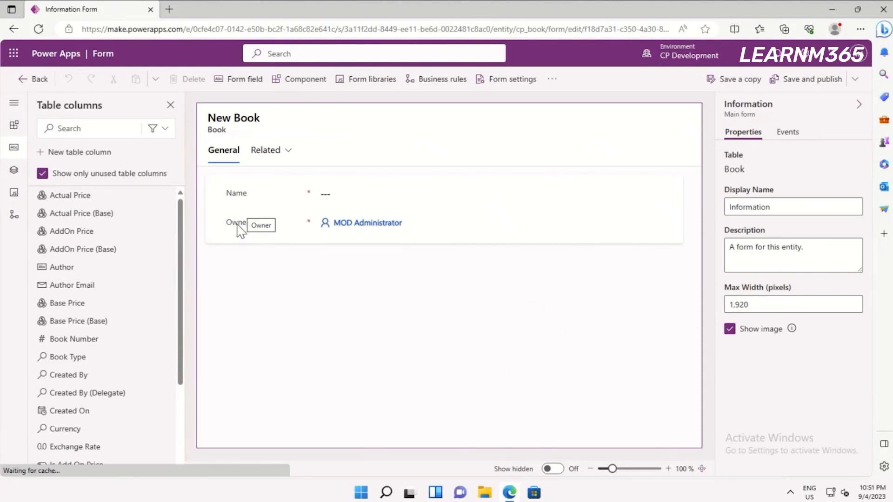
Move the Owner field into the form header and set the form's display name to New Book.
drag(236, 226, 550, 112)
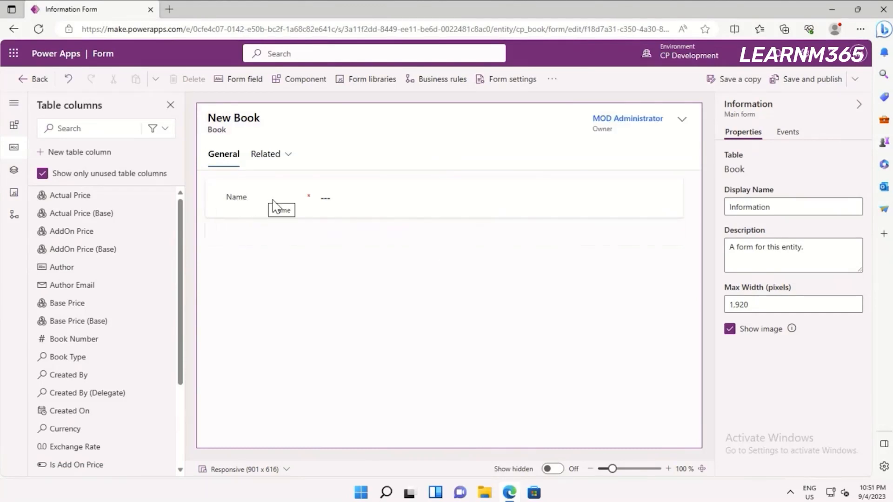
click(789, 202)
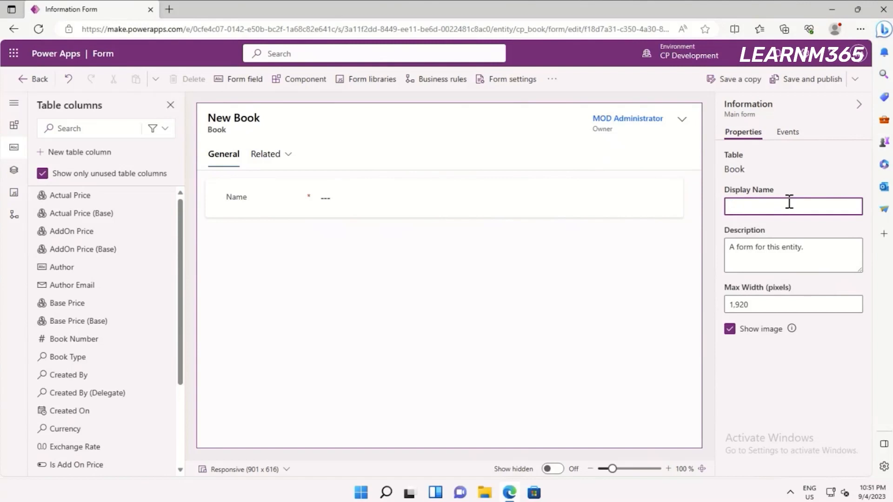
text(New Book)
click(322, 310)
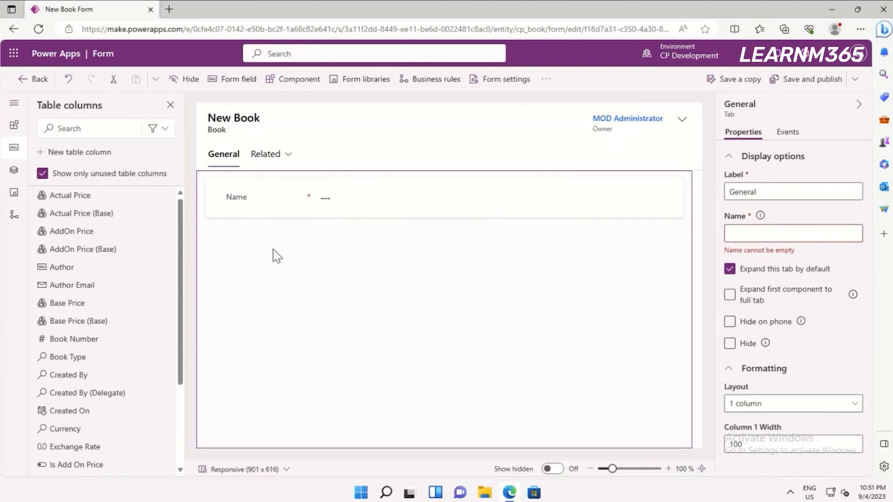
Add the Base Price, Is New, Author and Author Email fields below Name in the General section.
click(246, 208)
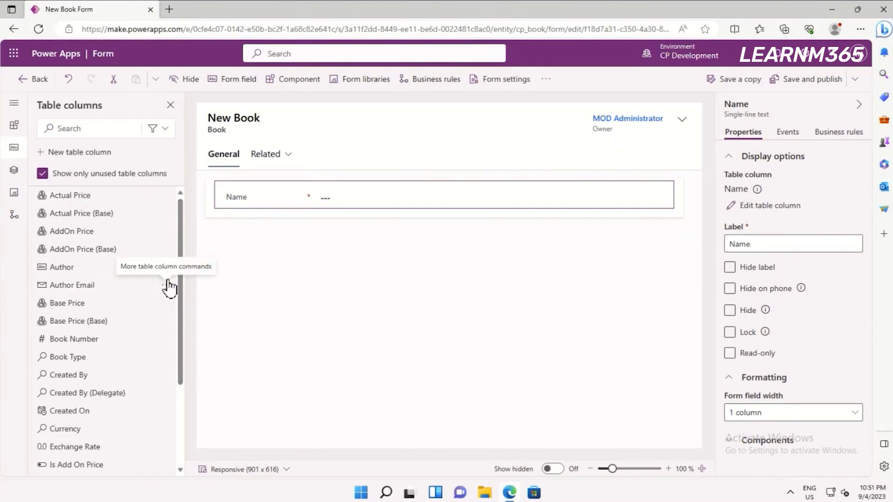
click(75, 307)
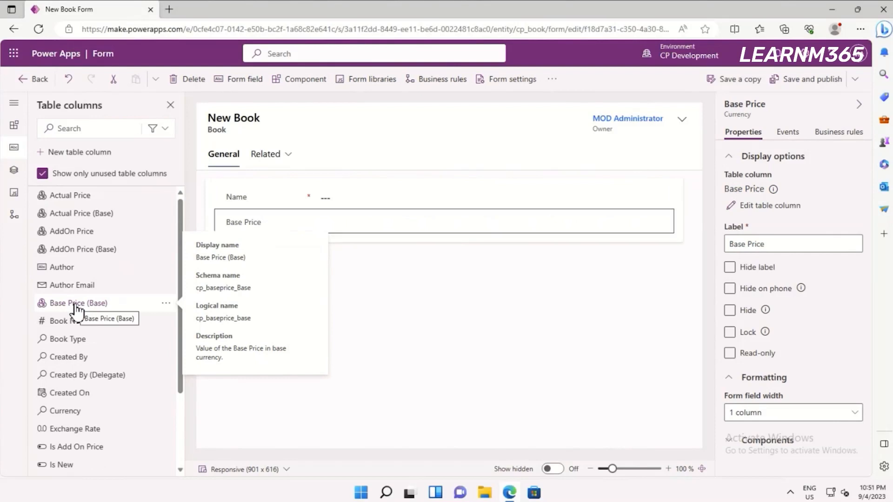
click(81, 465)
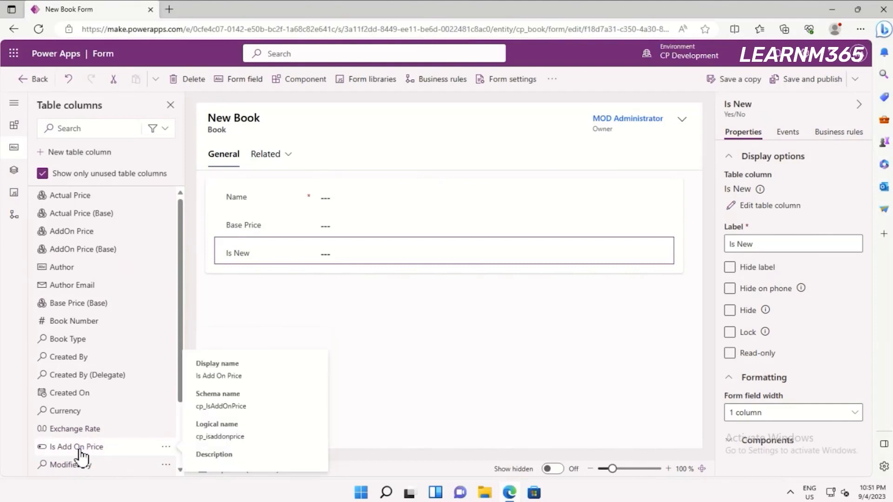
click(60, 274)
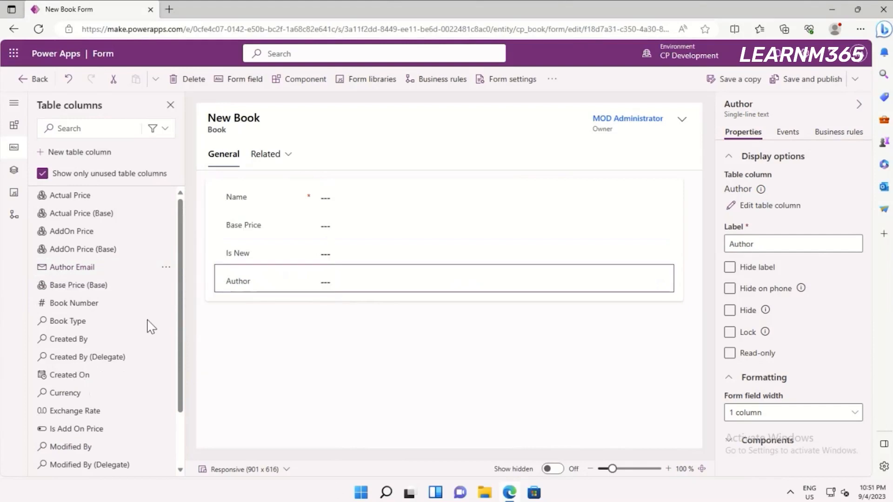
click(74, 273)
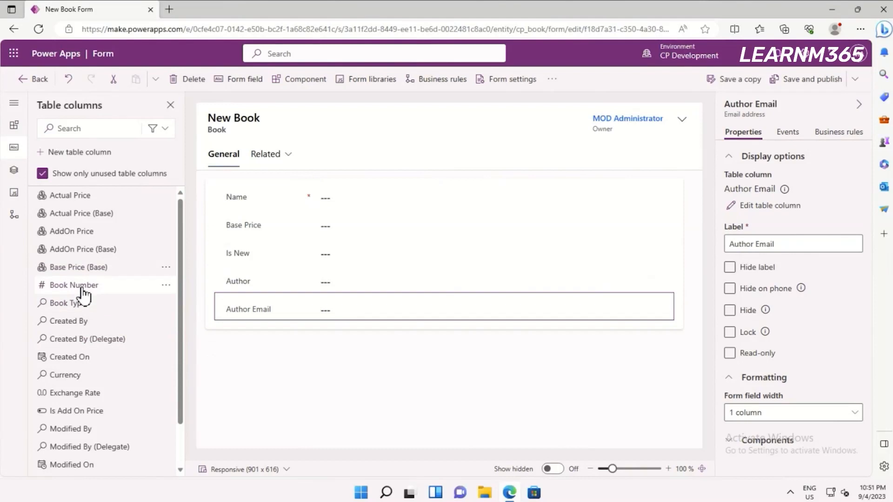
Add the Book Number field to the General section and place it directly below Name.
mouse_move(75, 292)
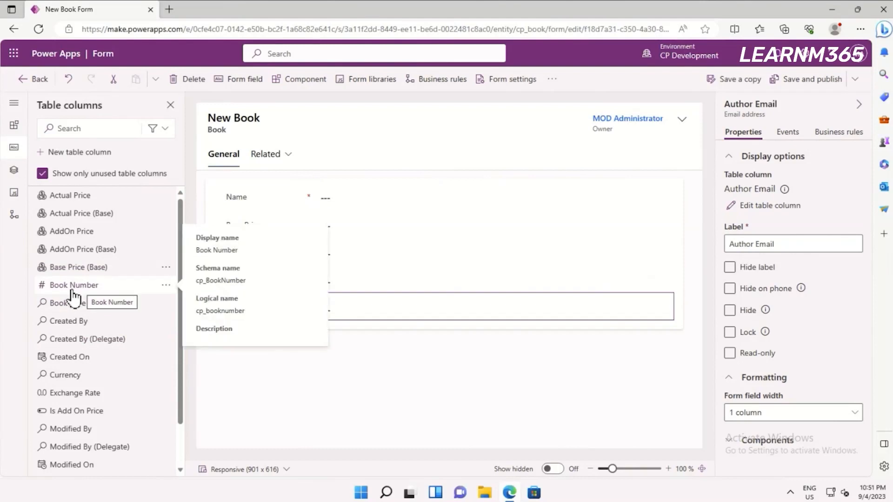
click(73, 290)
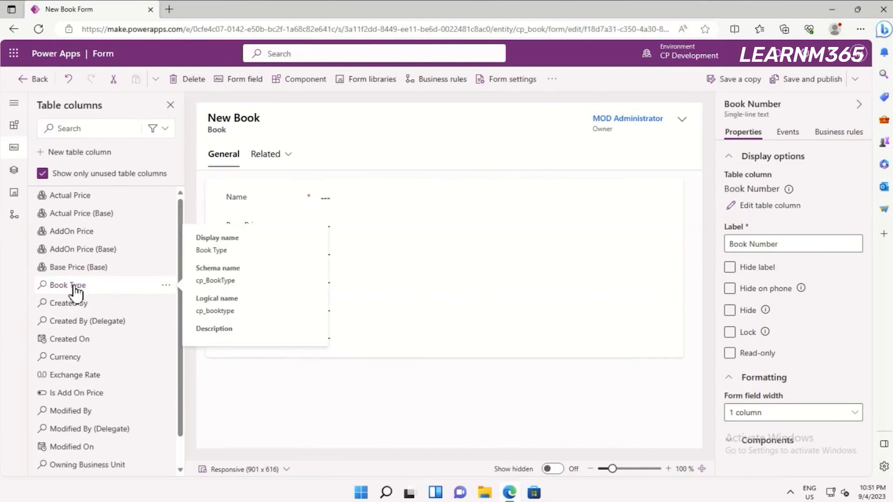
drag(259, 289, 250, 186)
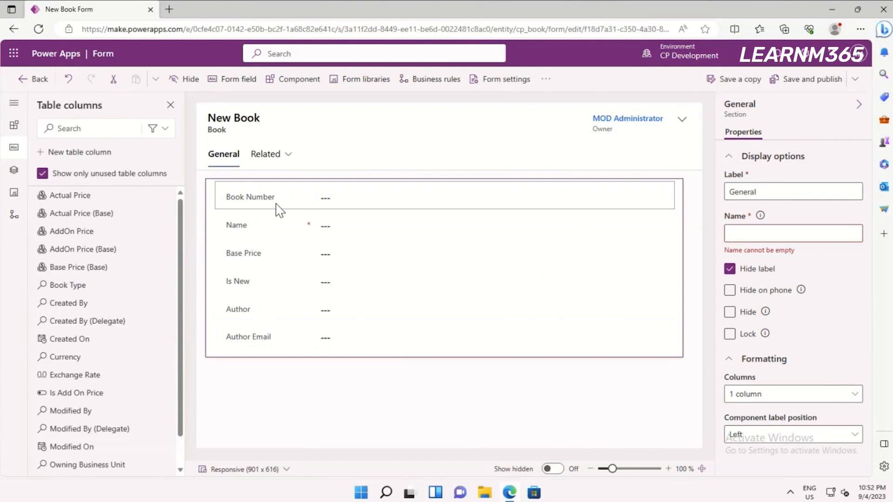
drag(261, 202, 257, 232)
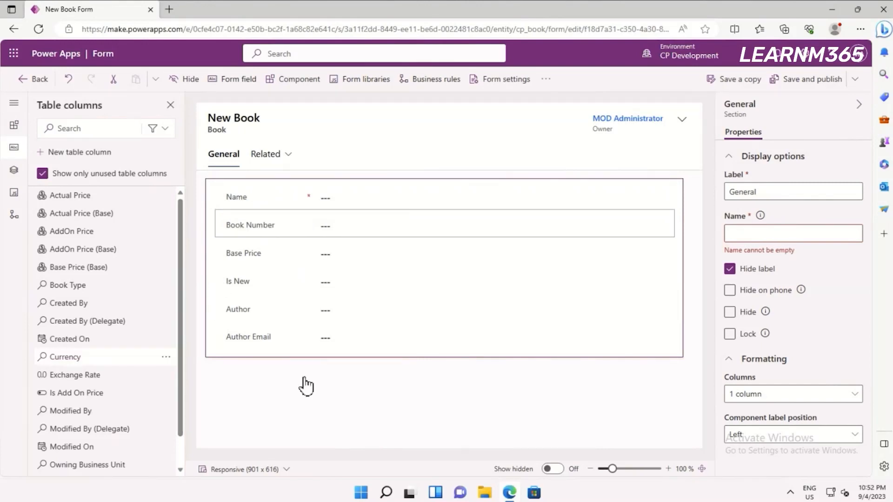
Add the Is Add On Price, AddOn Price, Actual Price and Book Type fields below Author Email.
click(249, 343)
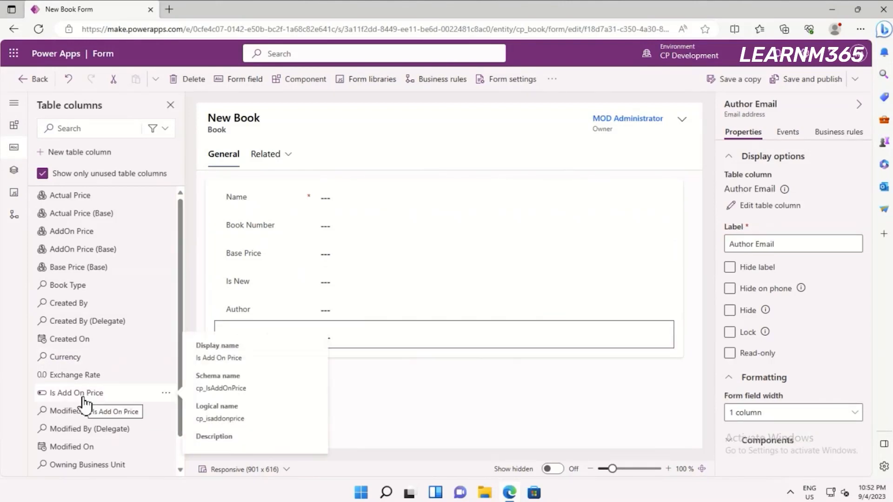
click(55, 395)
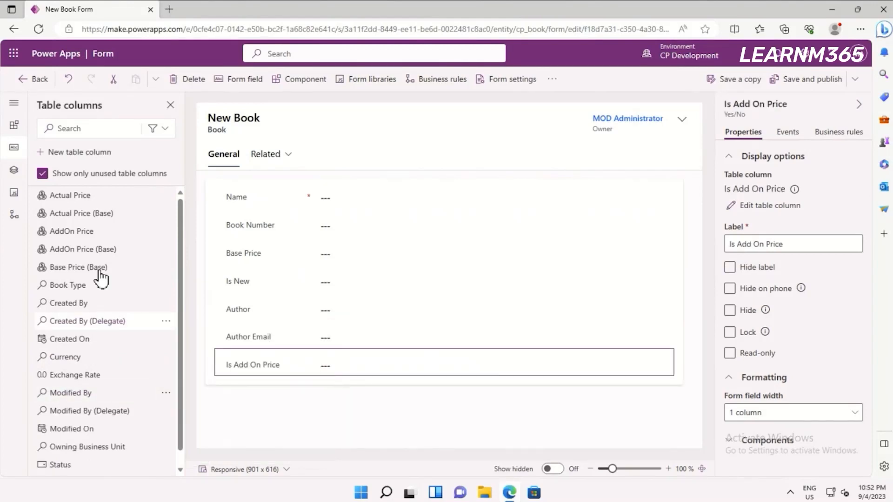
click(73, 235)
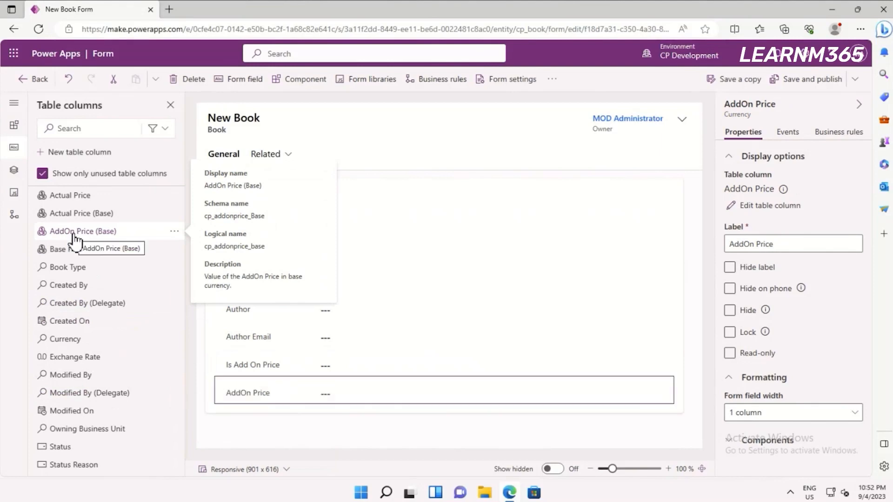
click(75, 196)
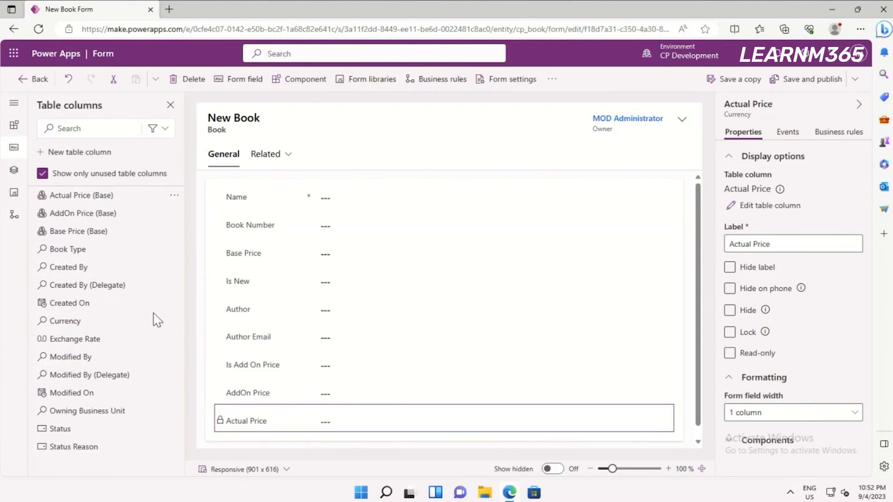
mouse_move(74, 253)
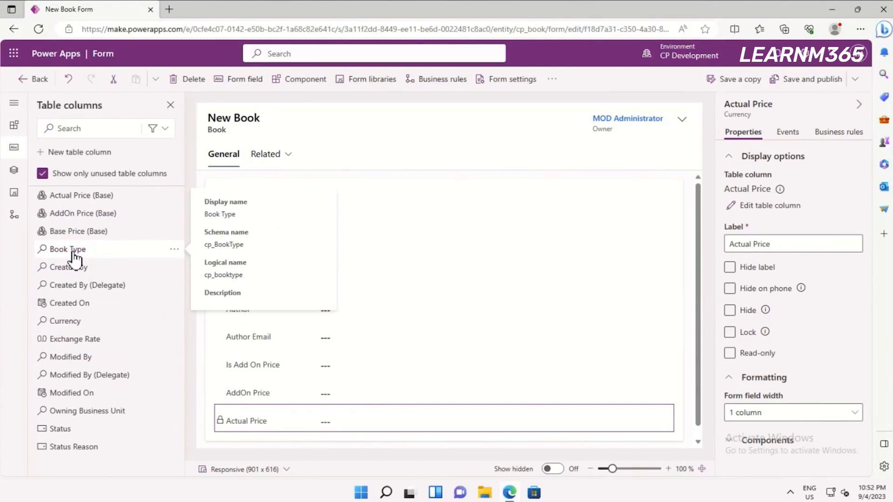
click(73, 254)
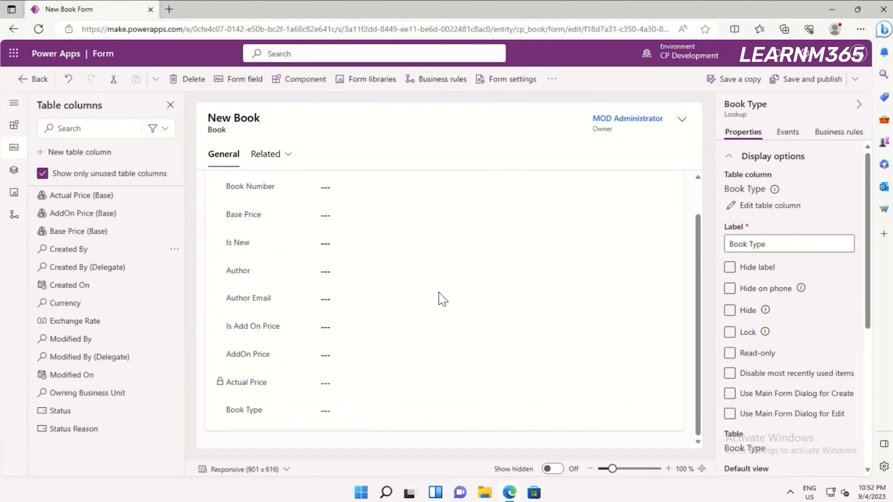
Check the business rules of the Book Type field, and start a new business rule from the Author Email field.
scroll(379, 359, up, 1)
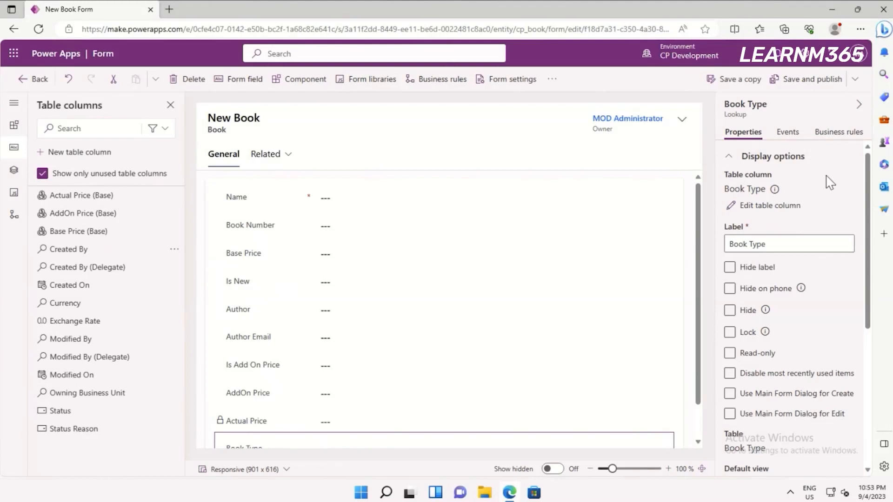
click(839, 134)
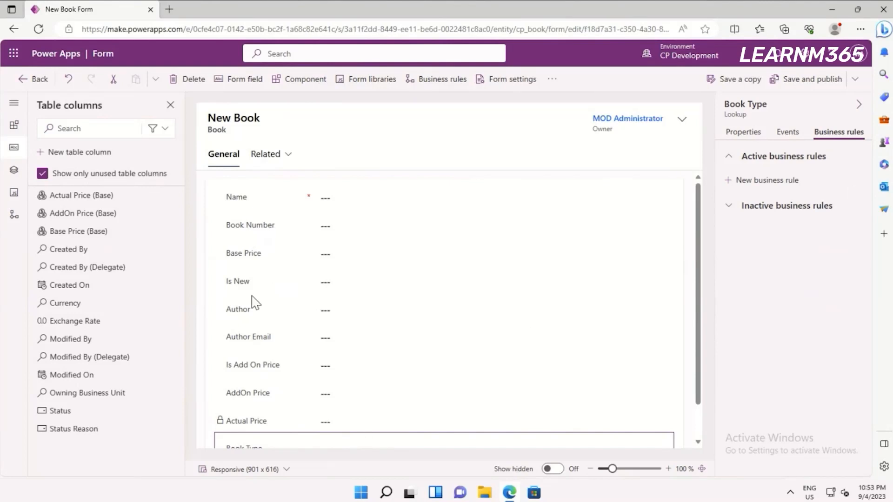
click(251, 344)
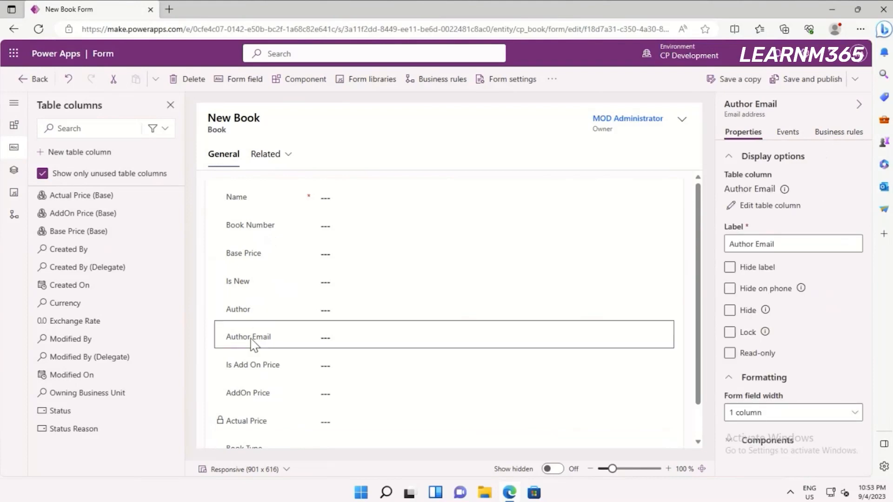
click(848, 139)
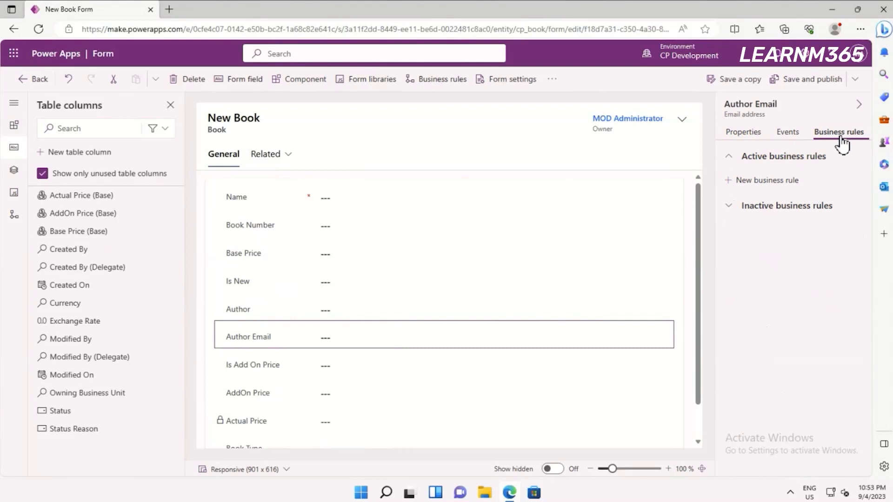
click(765, 181)
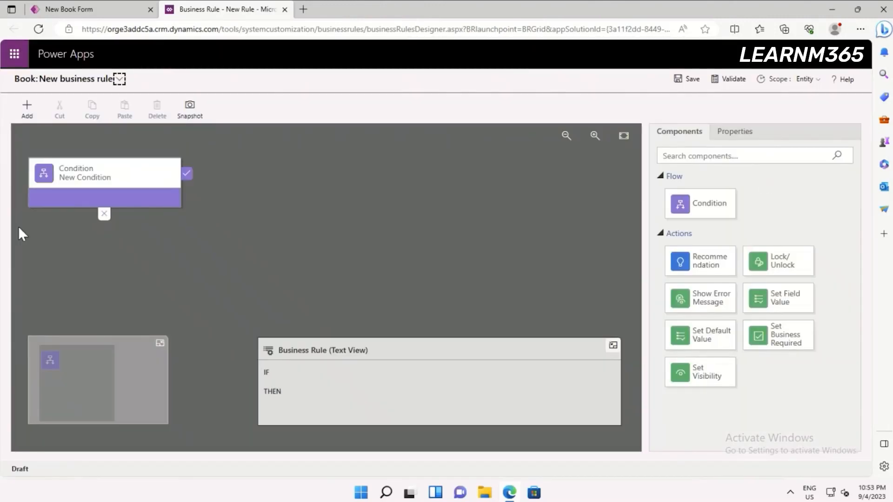
click(83, 186)
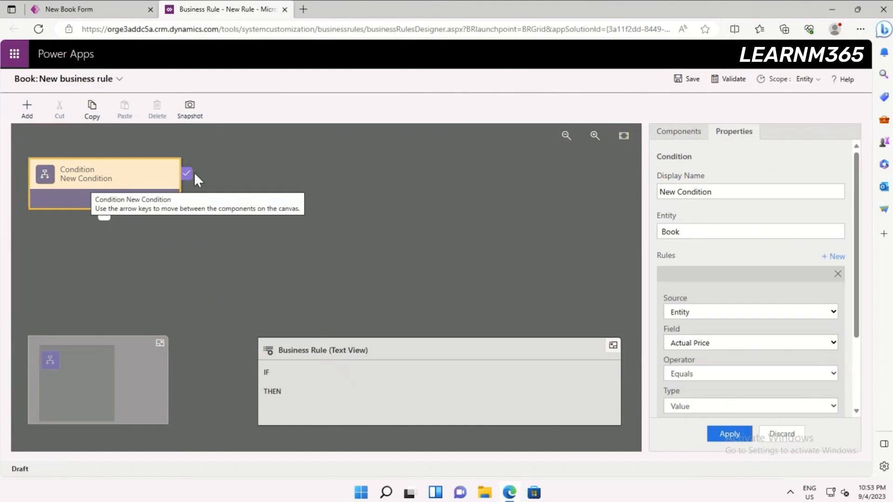
click(717, 191)
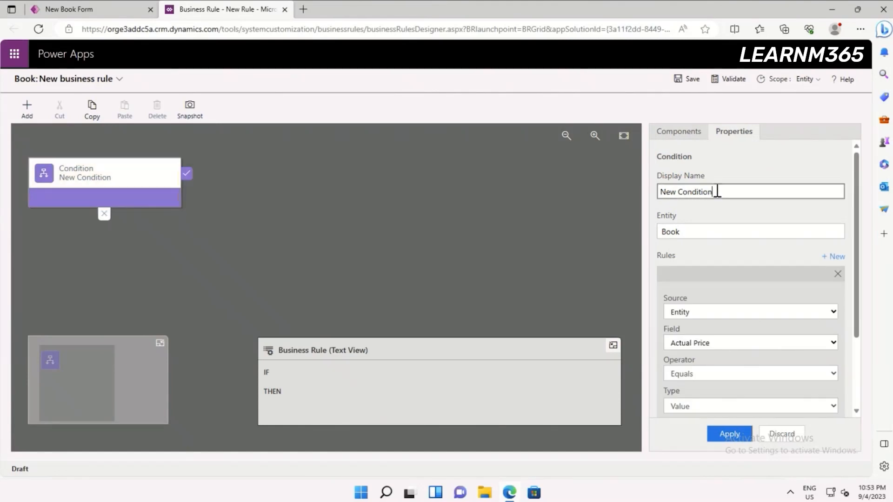
key(ctrl+a)
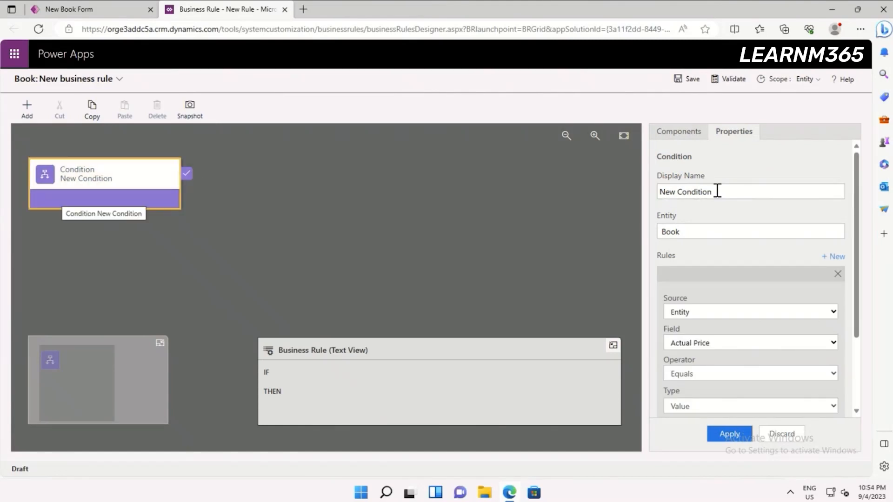
Name the new business rule Check Author.
click(102, 83)
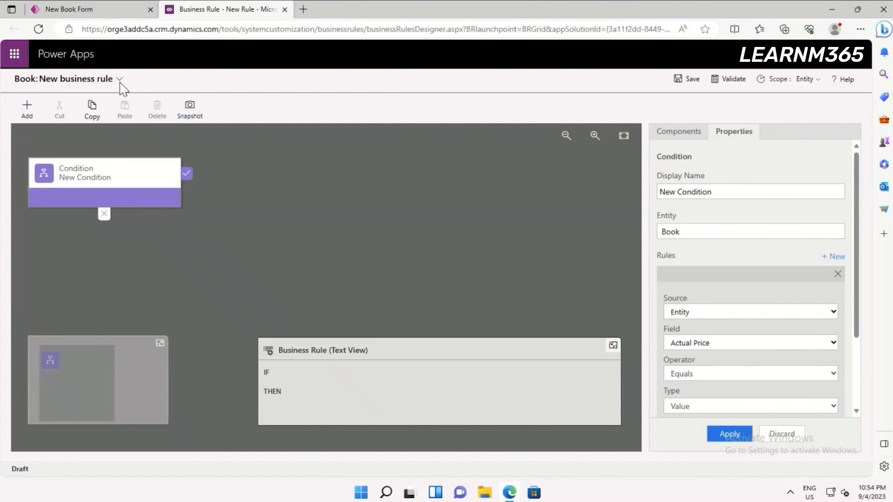
click(119, 81)
click(196, 119)
key(ctrl+a)
key(BackSpace)
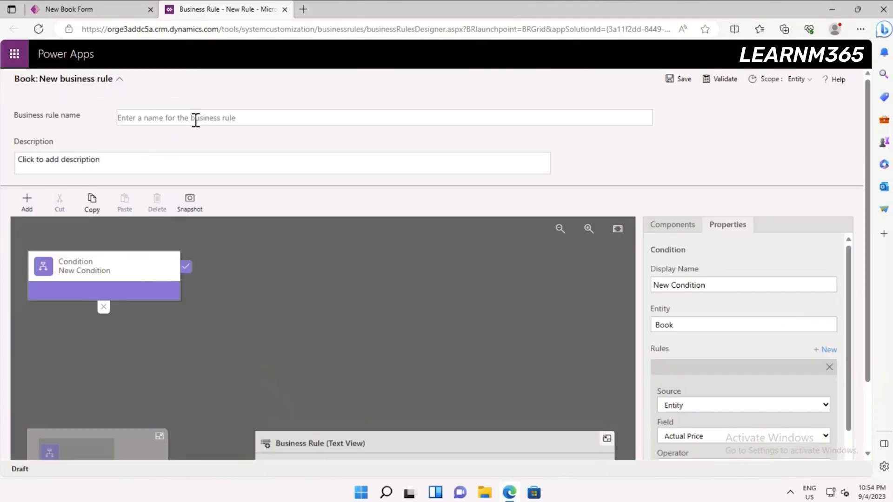
text(Check Author)
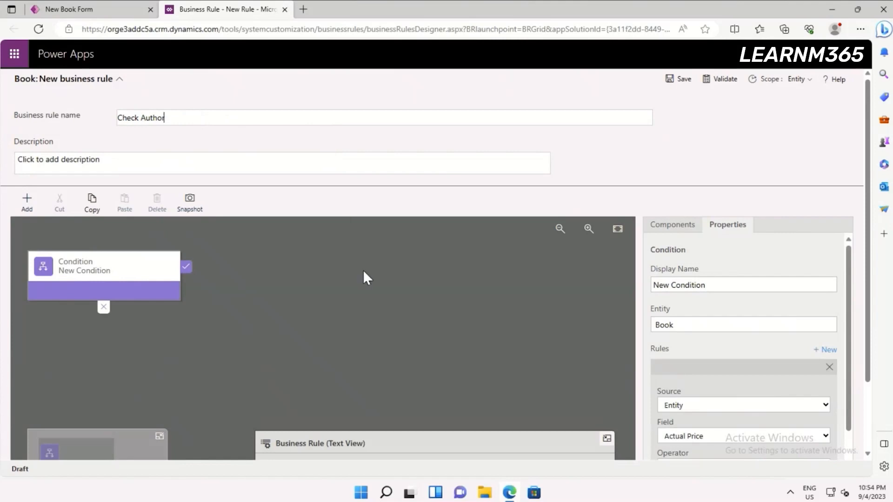
Set the display name of the rule's condition to Check Author data.
click(112, 270)
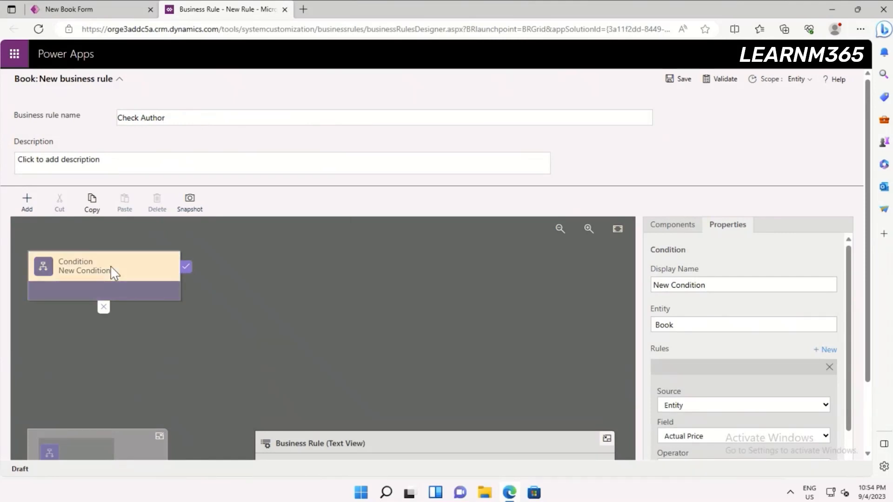
click(715, 285)
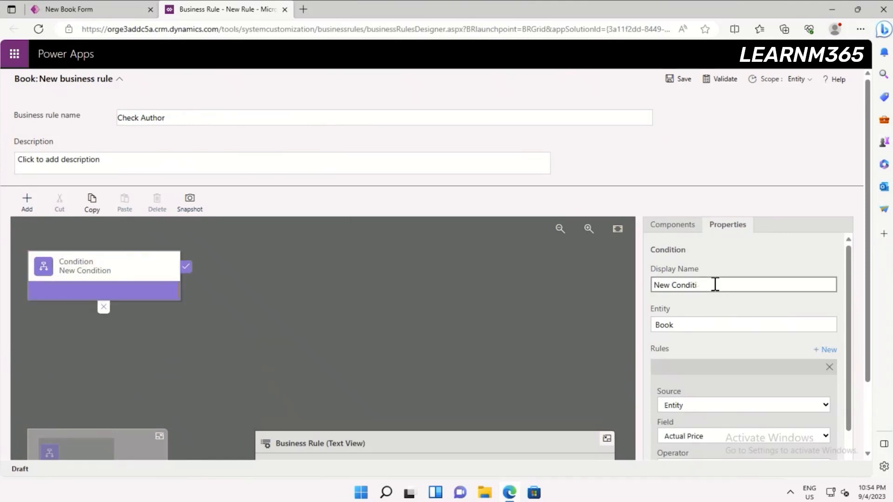
key(BackSpace)
key(BackSpace)
key(BackSpace)
key(BackSpace)
key(BackSpace)
key(BackSpace)
text(uth)
key(Left)
key(Left)
key(Left)
key(Left)
key(Left)
key(BackSpace)
text(Author data)
Set the condition to test that the Author field contains data, and apply it.
scroll(747, 361, down, 2)
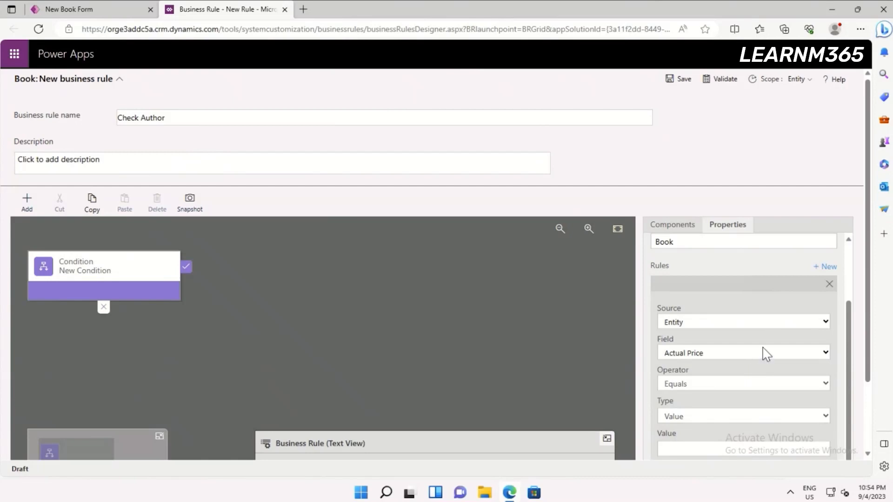
click(766, 355)
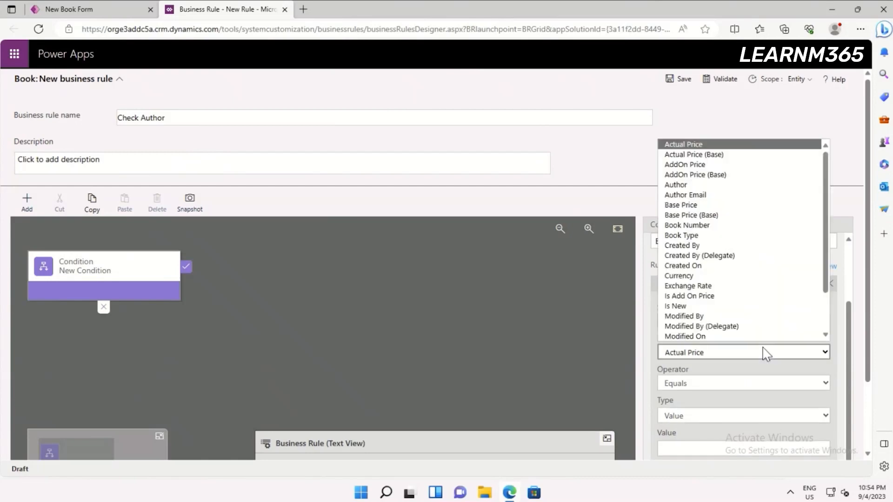
click(681, 185)
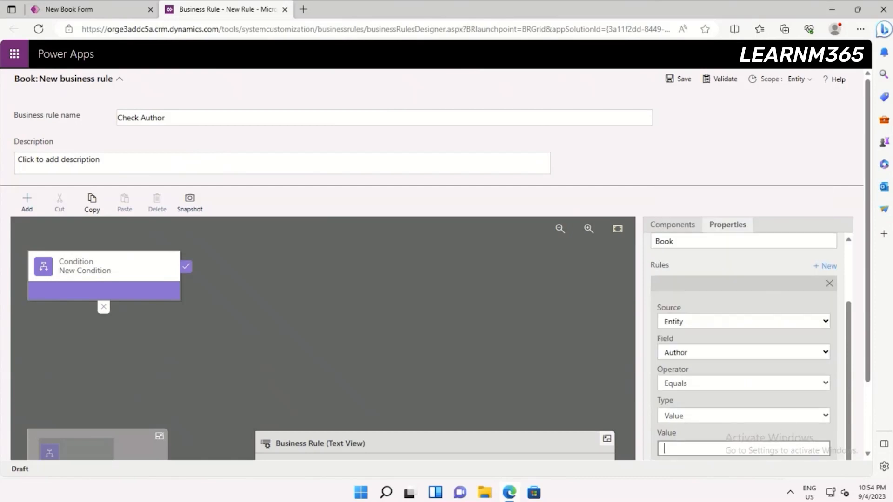
click(797, 384)
click(708, 367)
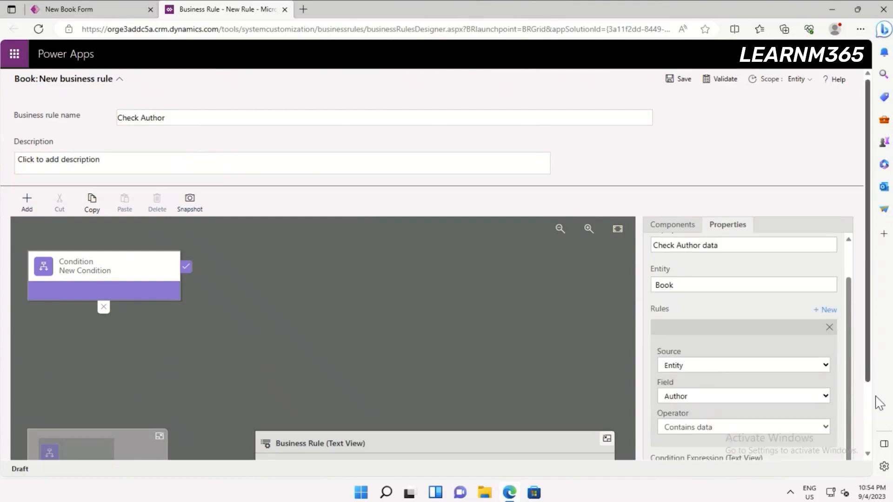
scroll(874, 404, down, 2)
click(734, 451)
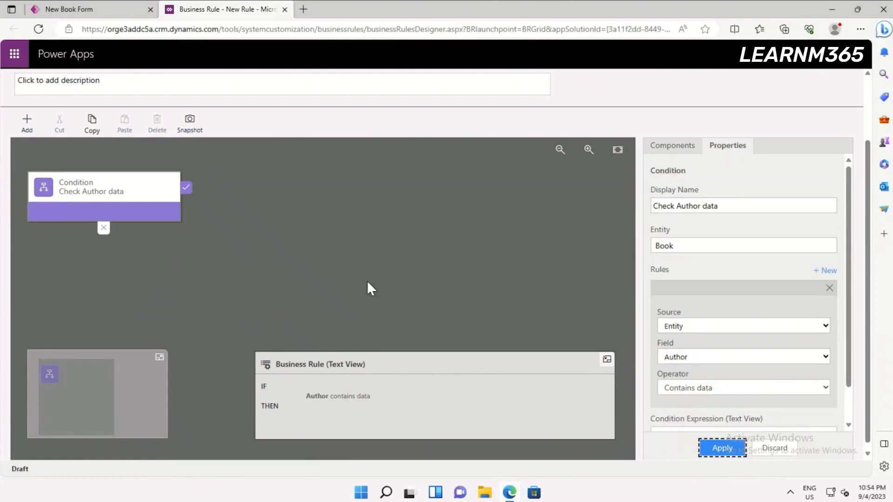
Add a Set Visibility action to the condition's true branch and name it Email Visible.
click(26, 123)
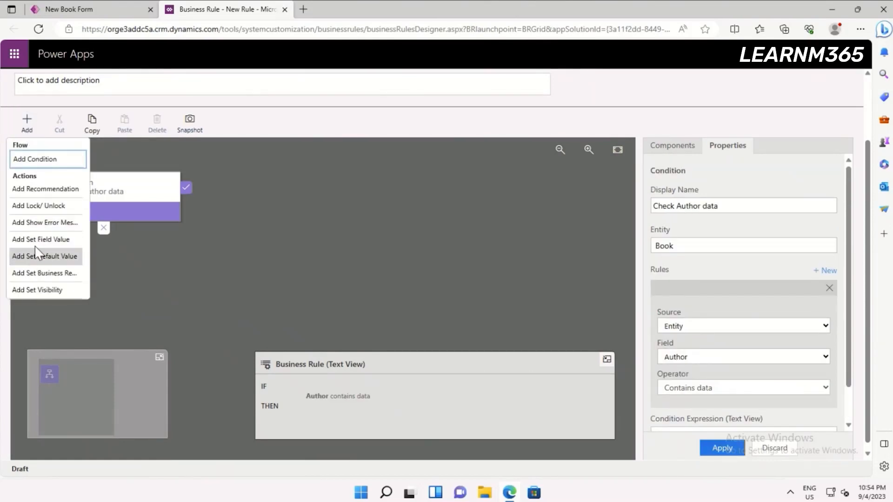
click(33, 288)
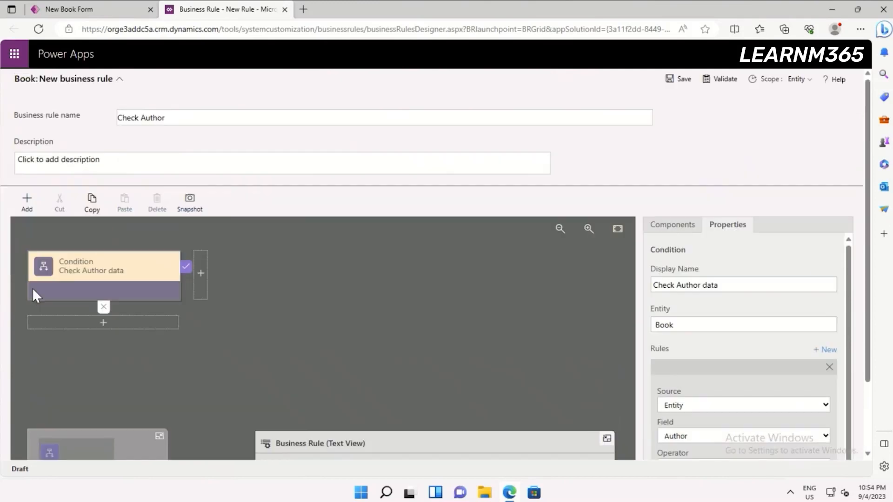
click(200, 276)
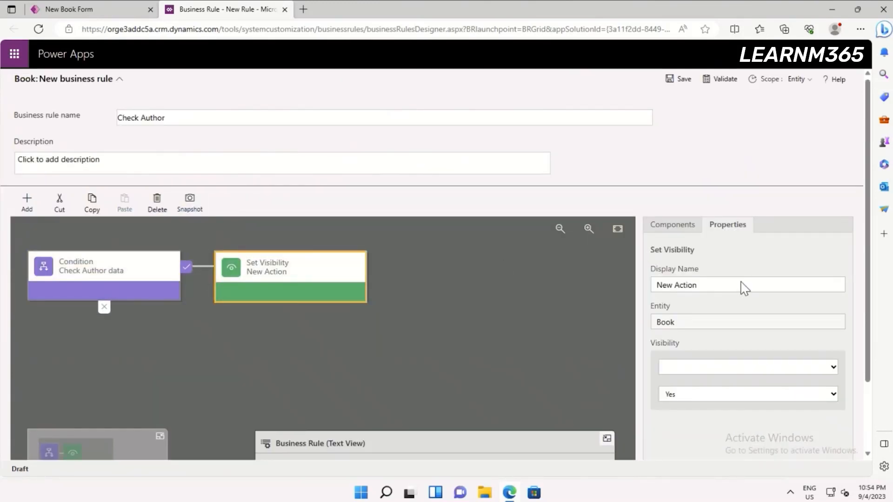
click(740, 283)
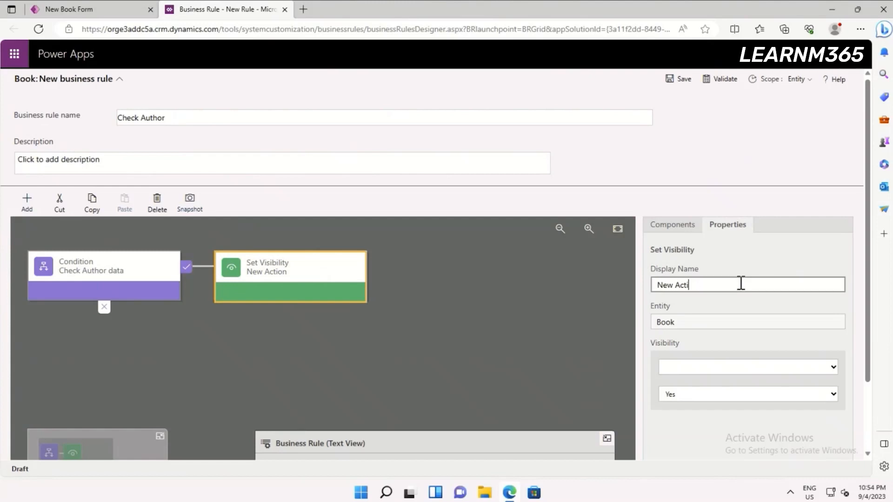
key(BackSpace)
key(BackSpace)
key(BackSpace)
key(BackSpace)
key(BackSpace)
text(Em)
Set the Email Visible action to show the Author Email field with visibility Yes, and apply it.
scroll(775, 358, down, 2)
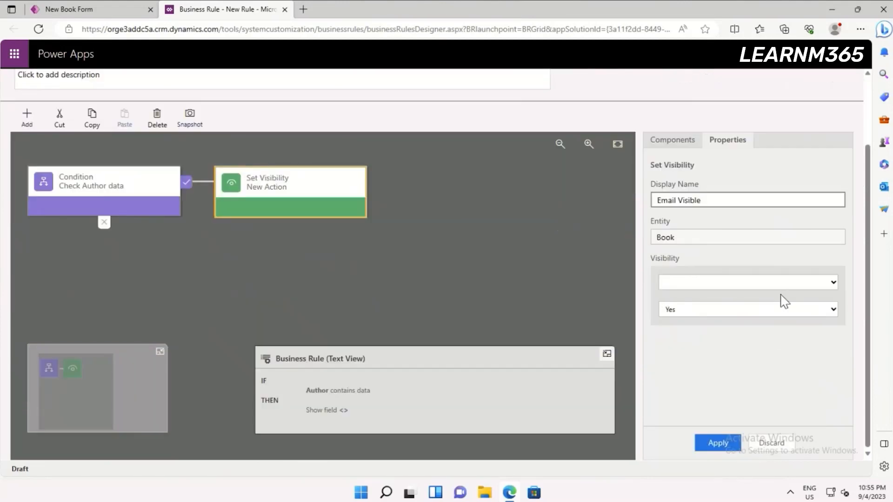
click(779, 285)
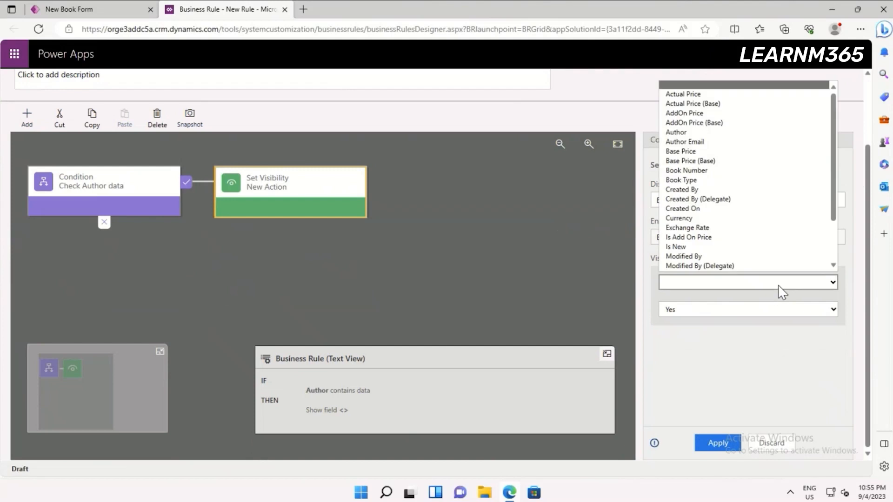
click(698, 141)
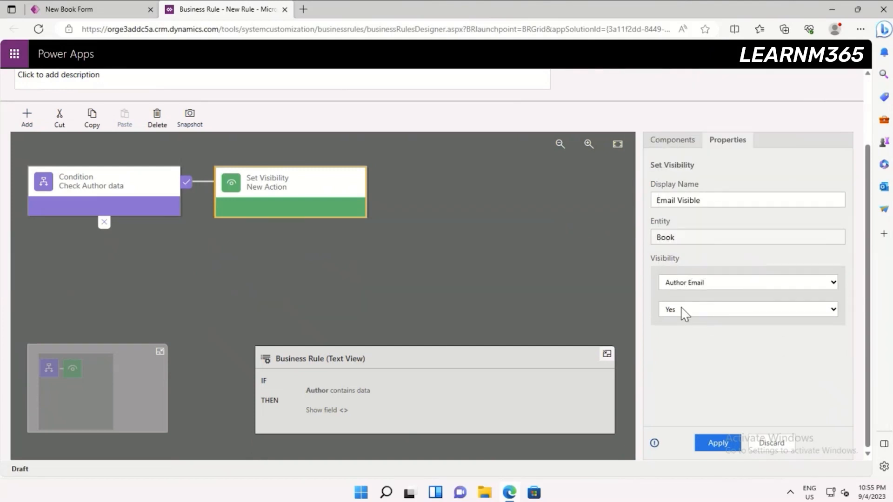
click(716, 443)
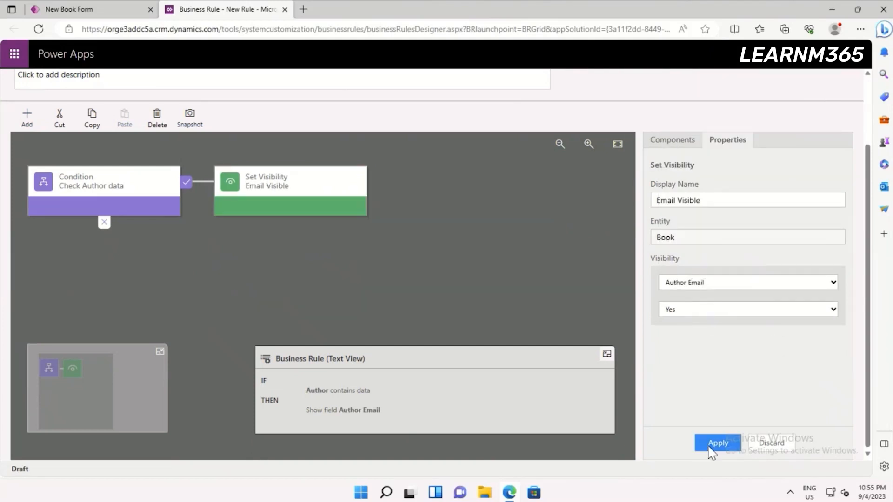
Add a second Set Visibility action to the false branch of the Check Author data condition.
click(120, 169)
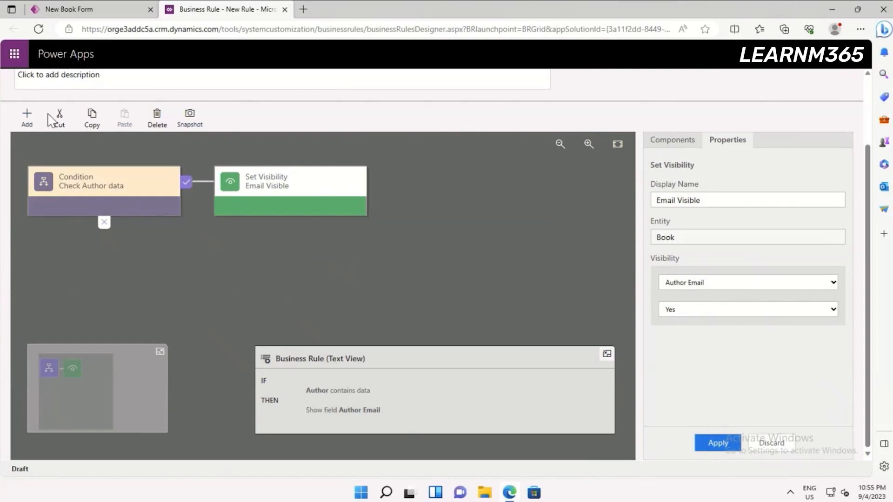
click(24, 119)
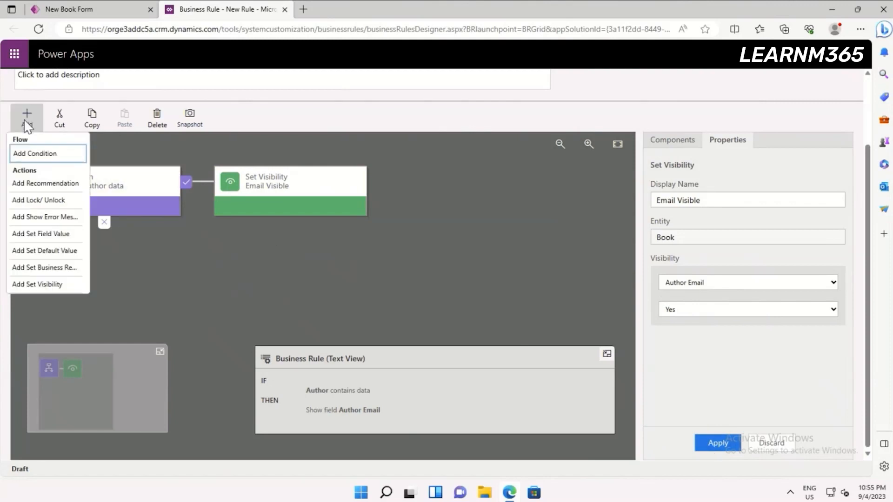
click(30, 283)
click(95, 325)
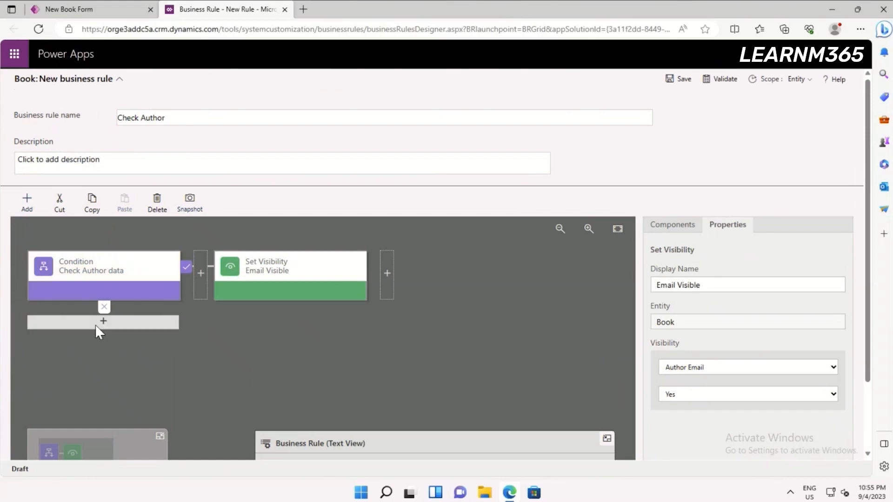
Try to name the false-branch action Email Hidden and set the visibility of Author Email to No.
click(701, 291)
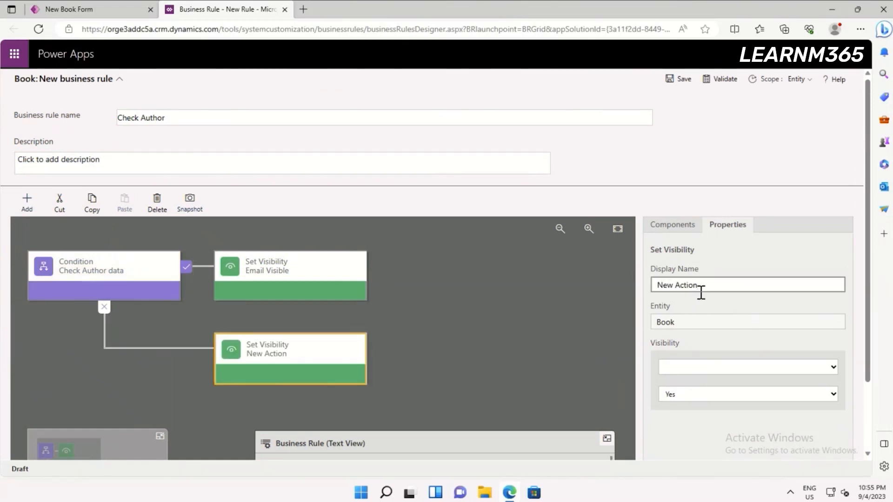
key(BackSpace)
key(BackSpace)
key(BackSpace)
key(BackSpace)
key(BackSpace)
key(BackSpace)
key(BackSpace)
key(BackSpace)
key(BackSpace)
key(BackSpace)
text(Email Hidden)
click(708, 368)
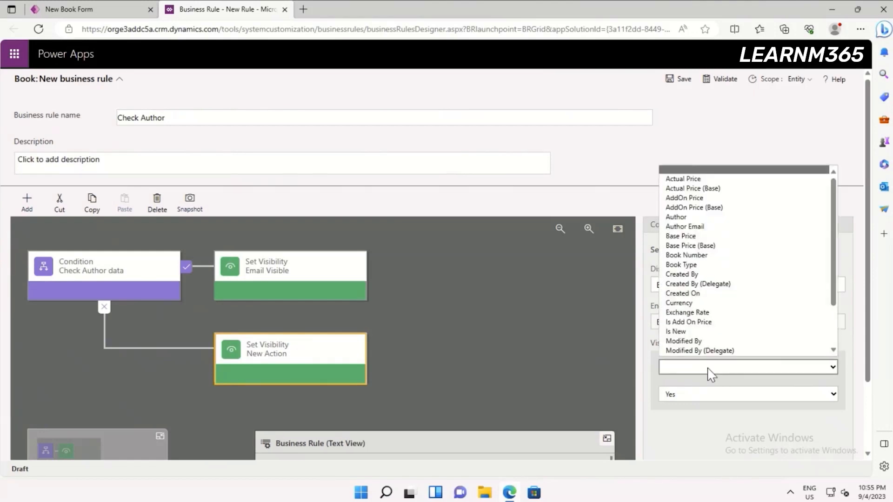
click(691, 226)
click(719, 399)
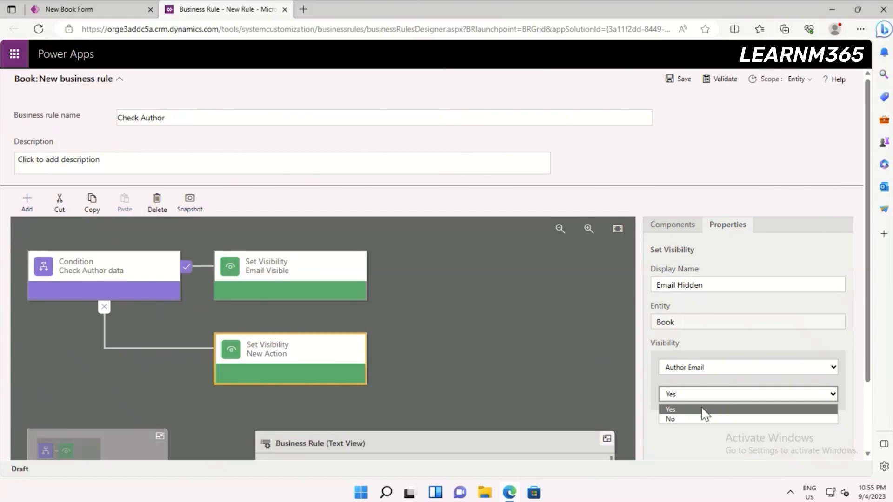
click(700, 417)
click(441, 365)
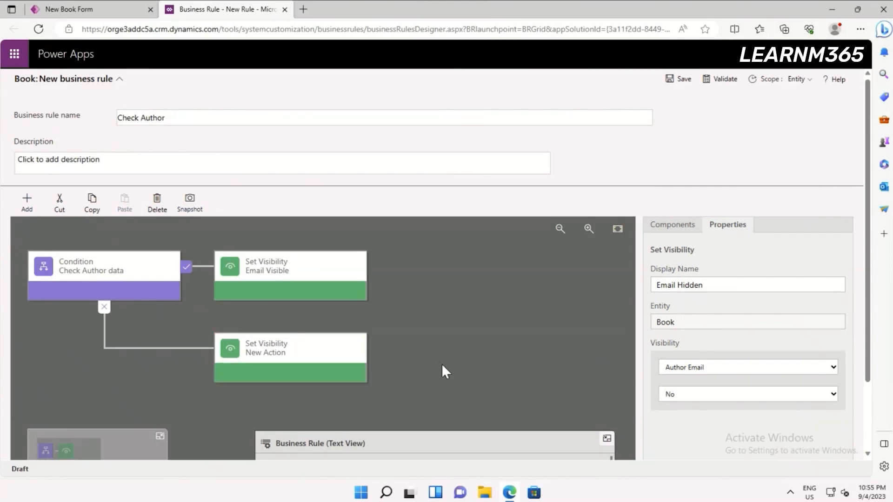
Set the business rule's scope to All Forms and try to save the rule.
click(796, 80)
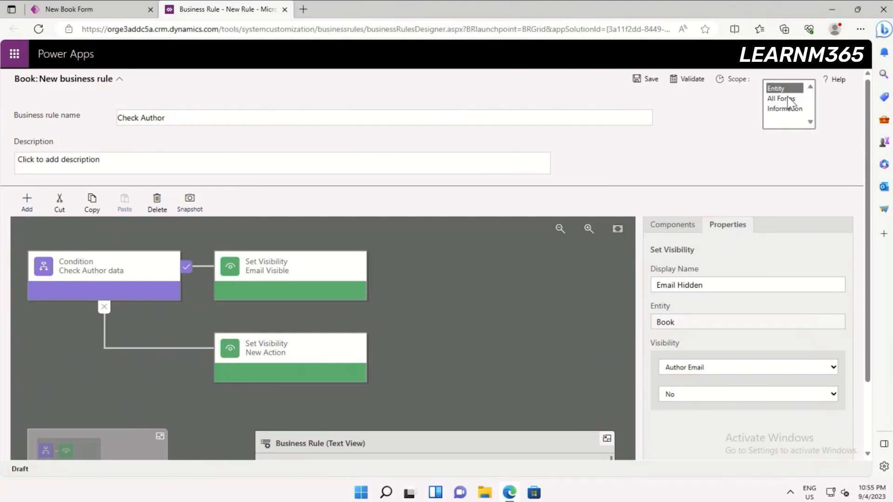
click(790, 99)
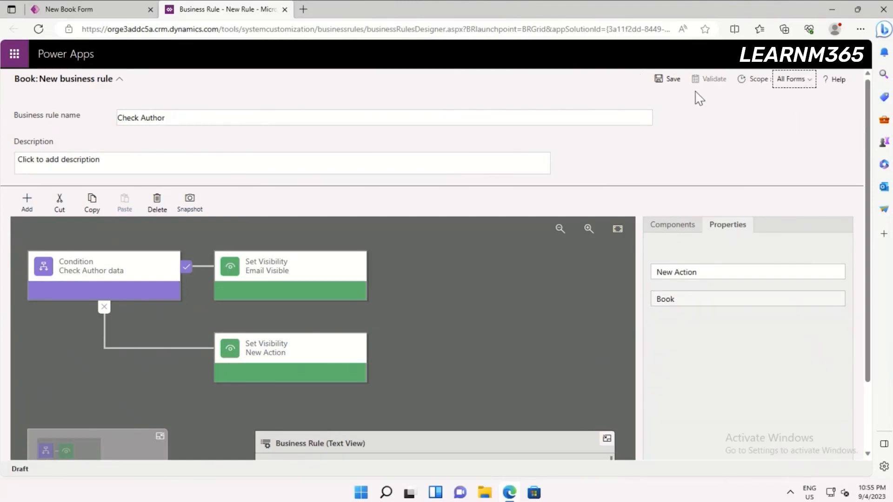
click(655, 231)
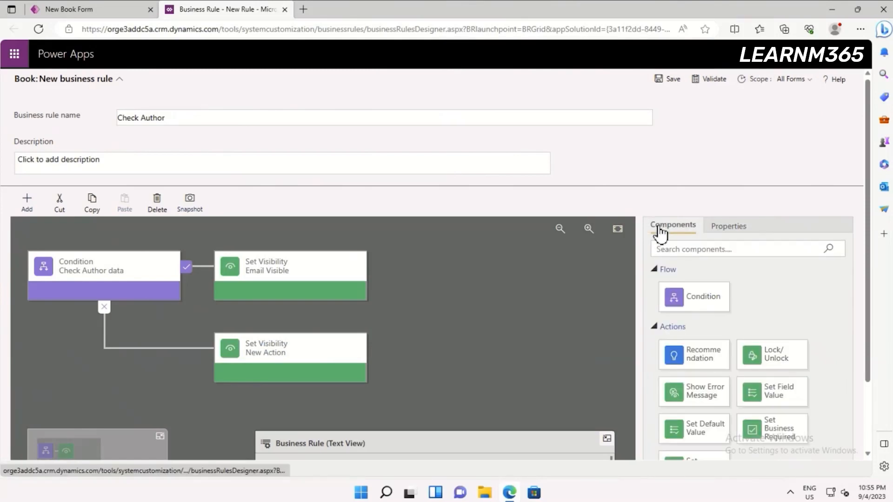
click(738, 233)
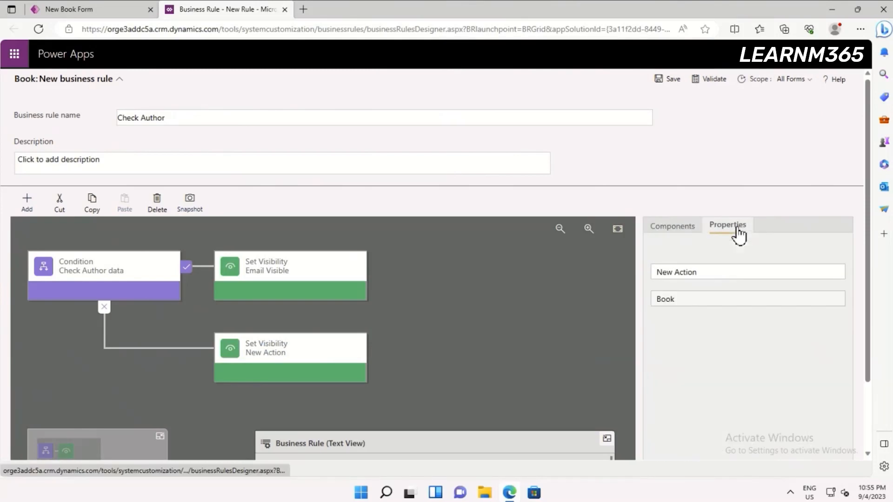
click(663, 82)
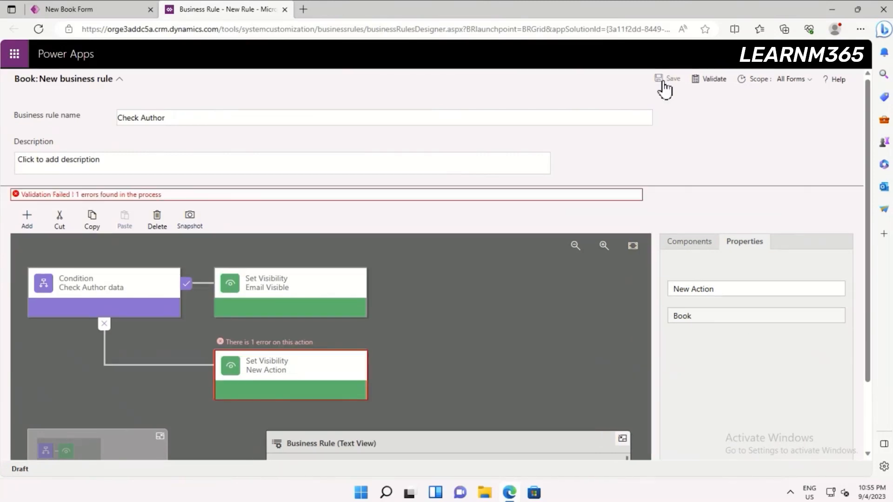
Select the false-branch Set Visibility action and set its display name to Email Hidden.
click(334, 378)
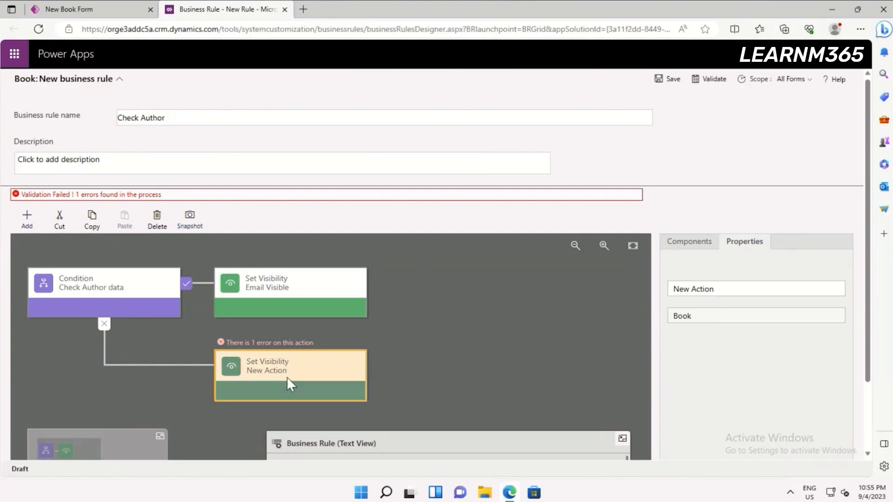
click(334, 292)
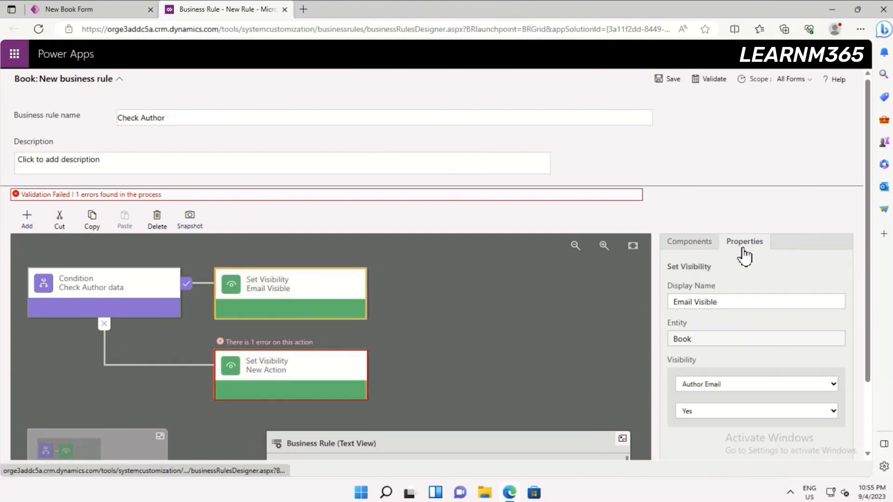
scroll(534, 405, down, 2)
click(325, 291)
drag(727, 220, 672, 219)
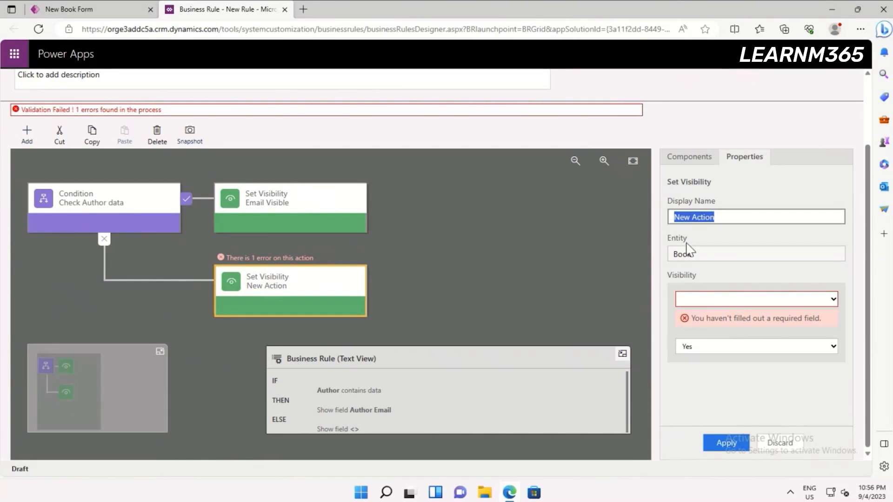
text(Email Hidden)
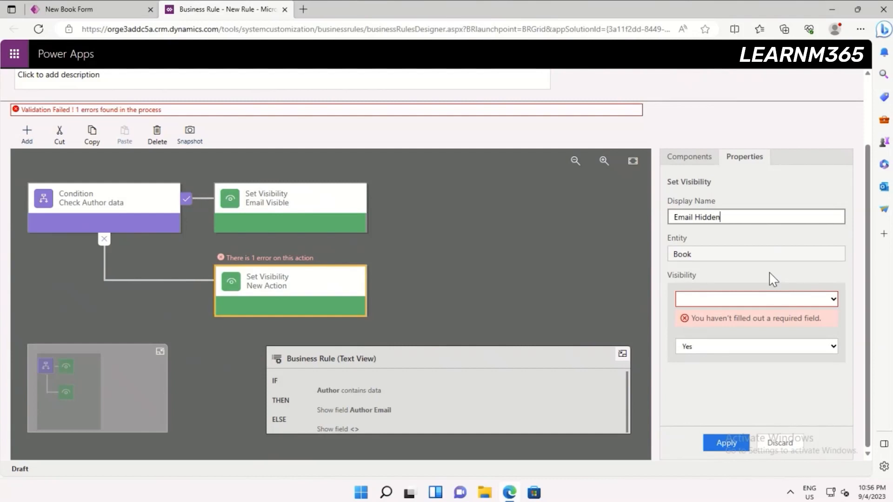
Set the Email Hidden action's Author Email visibility to No, apply it and save the business rule.
click(757, 299)
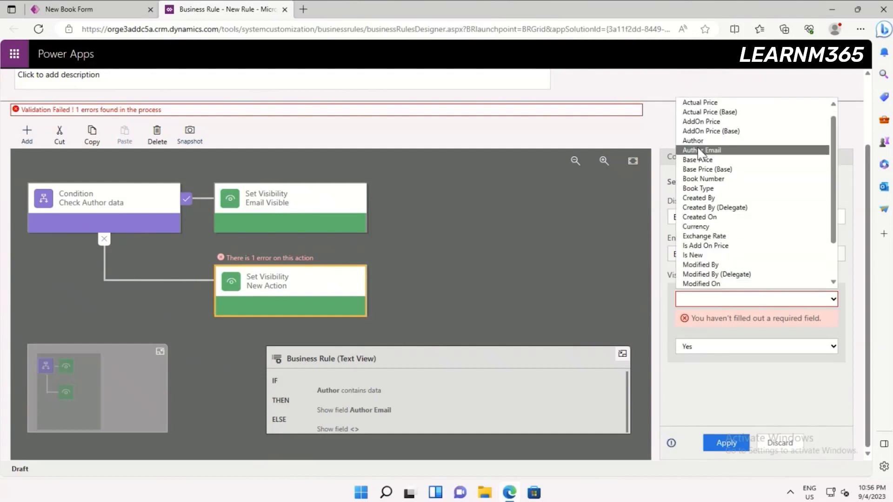
click(700, 150)
click(739, 326)
click(698, 352)
click(723, 444)
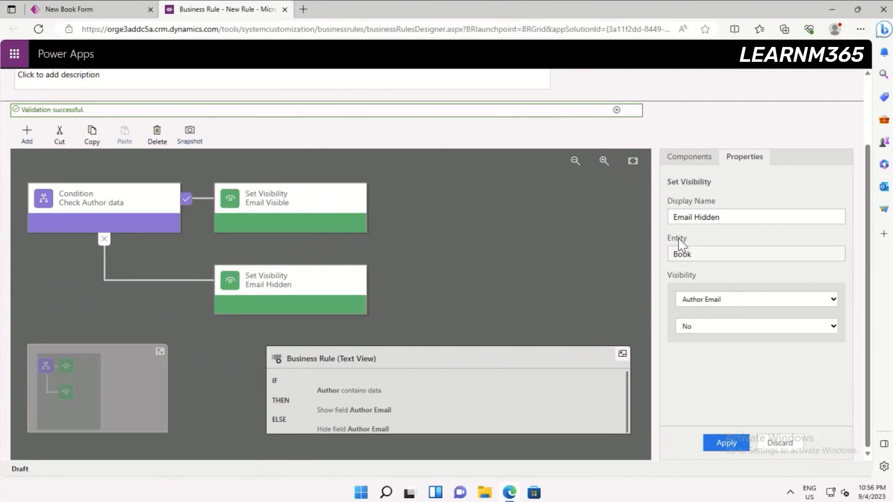
scroll(681, 240, up, 2)
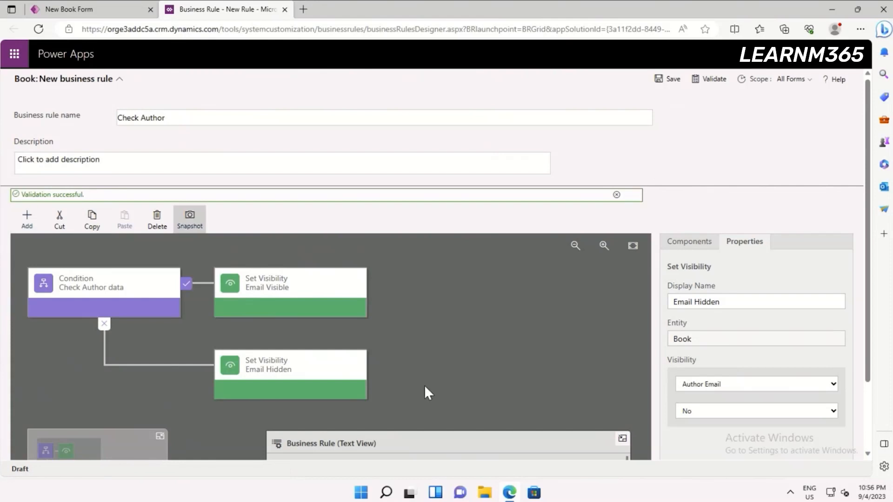
click(662, 80)
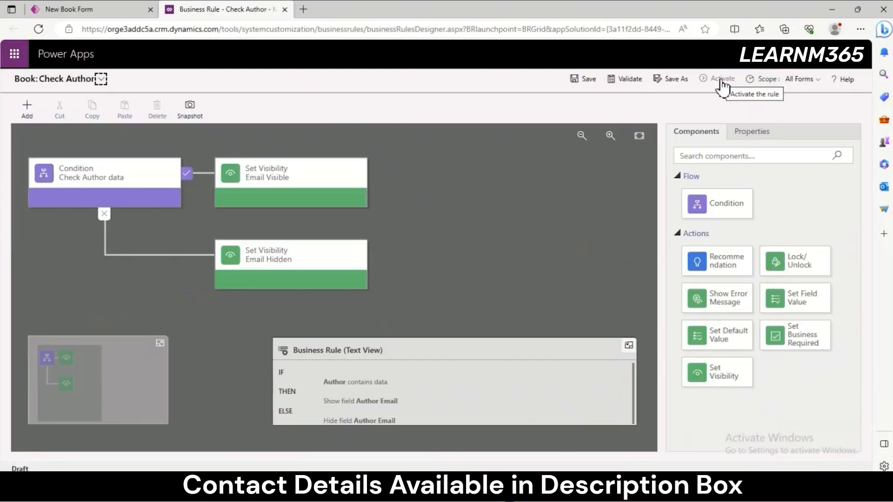
Activate the Check Author business rule and close its designer.
click(722, 81)
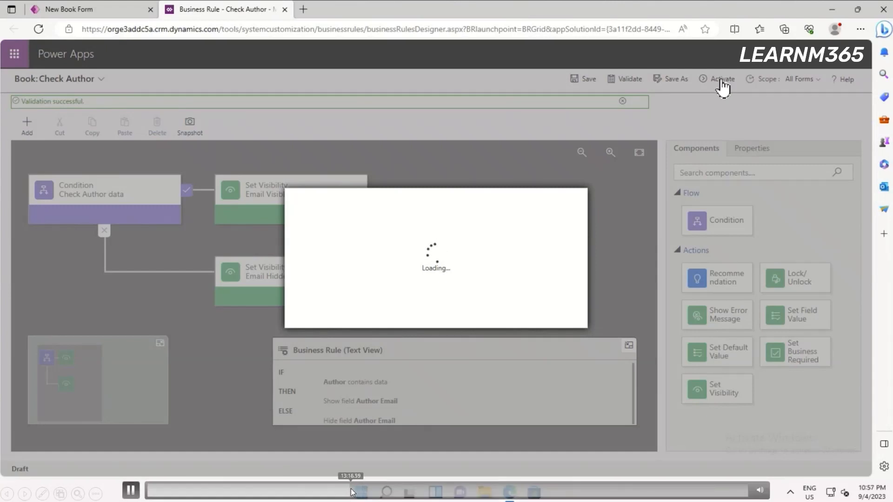
click(497, 317)
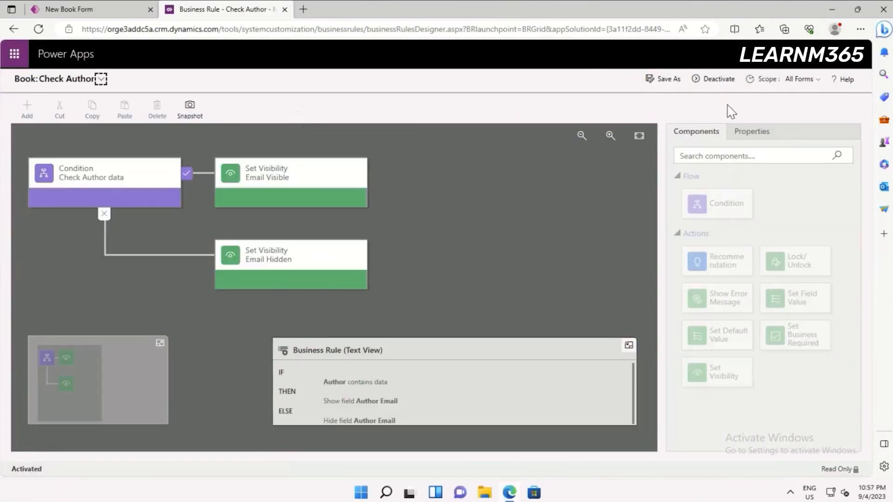
click(284, 9)
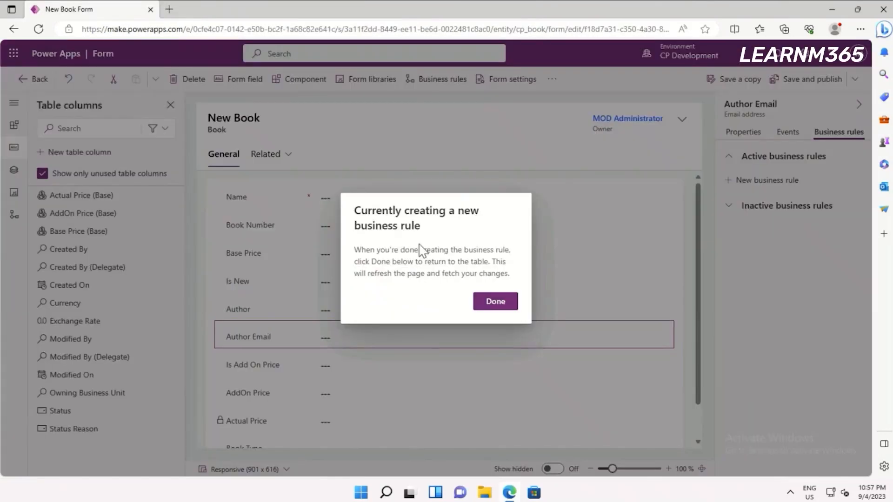
Finish the business rule creation in the form editor and set the Author Email field to be hidden.
click(493, 305)
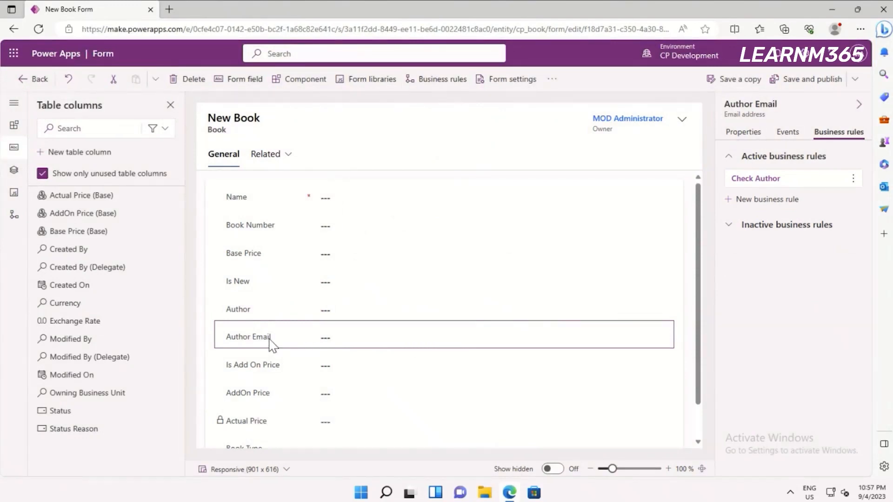
click(744, 134)
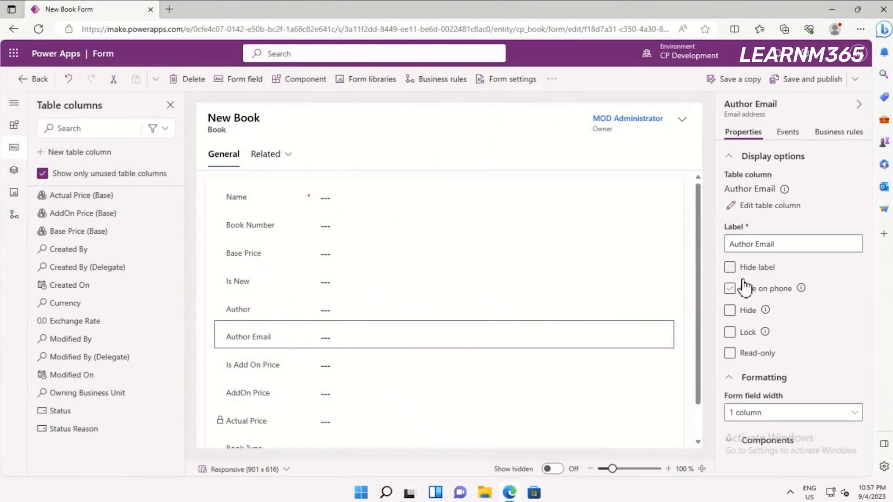
click(729, 310)
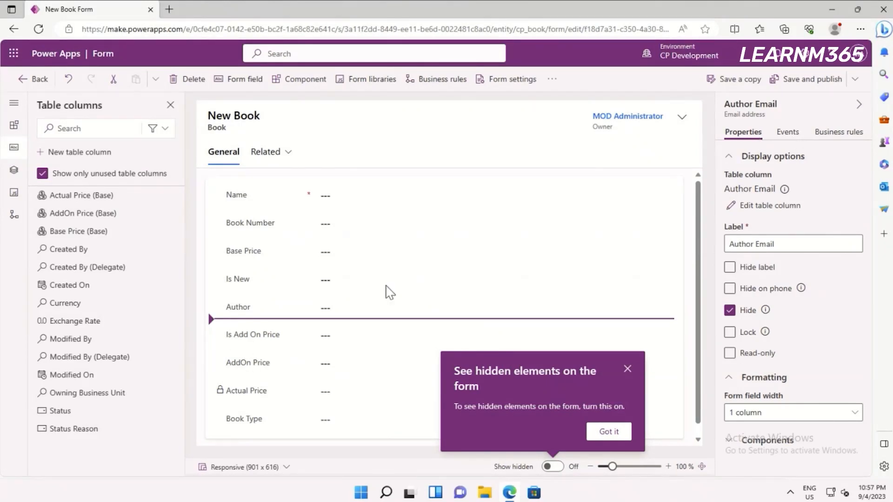
Open the AddOn Price field's Add on Price Default business rule for editing and deactivate it.
click(255, 367)
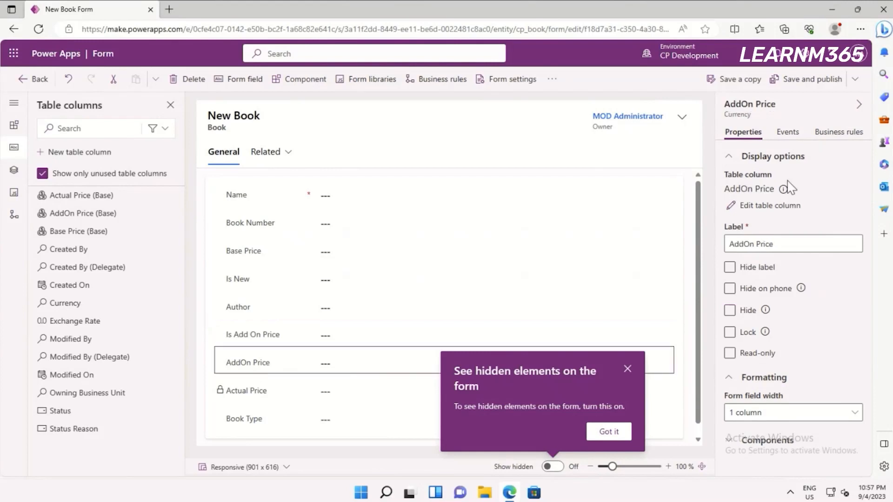
click(840, 135)
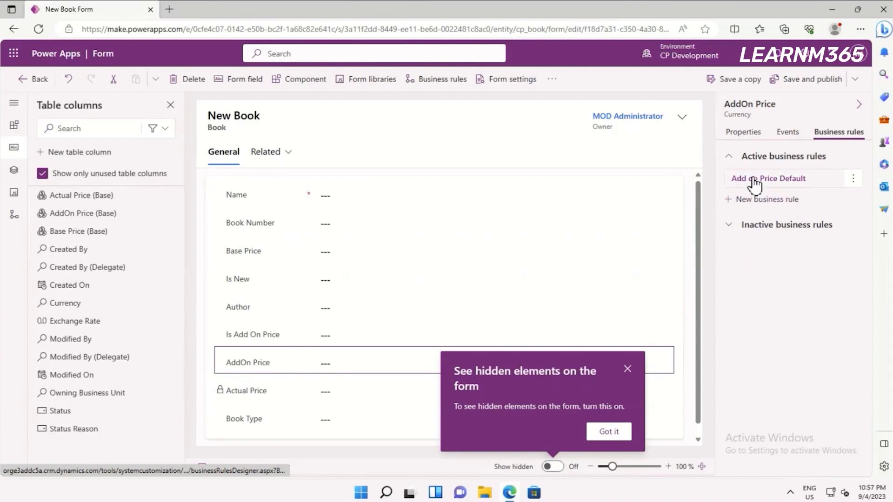
click(786, 183)
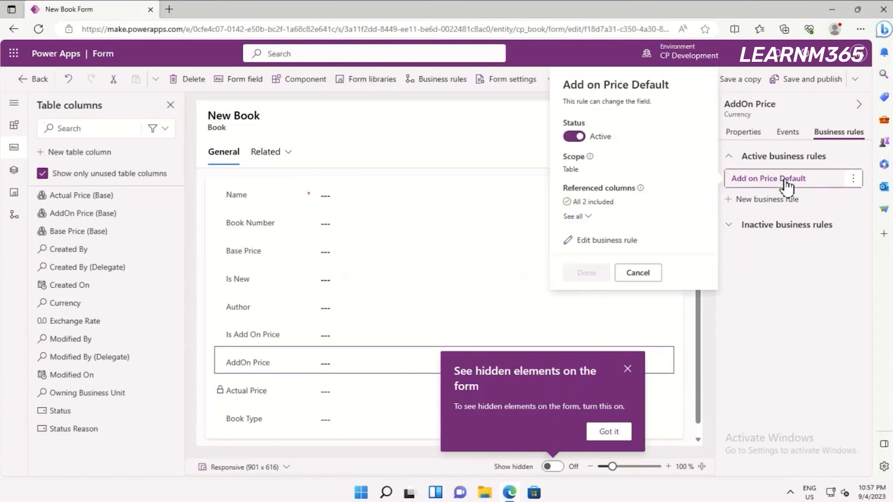
click(604, 241)
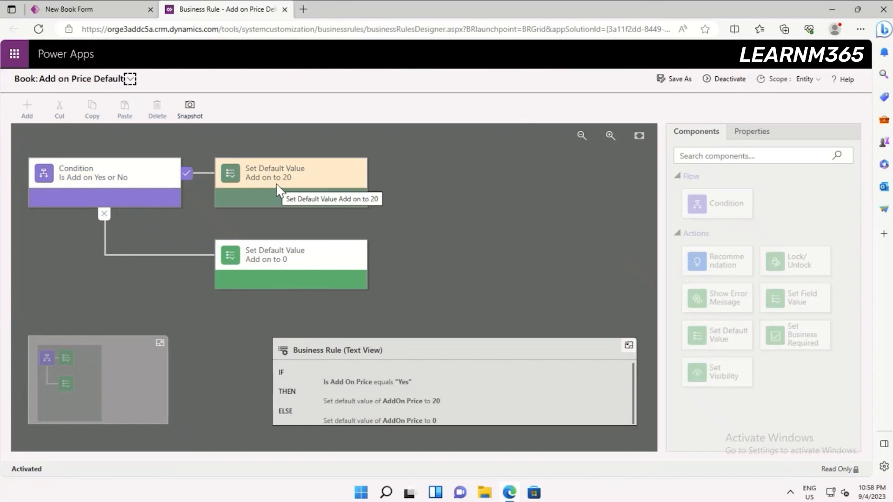
click(288, 269)
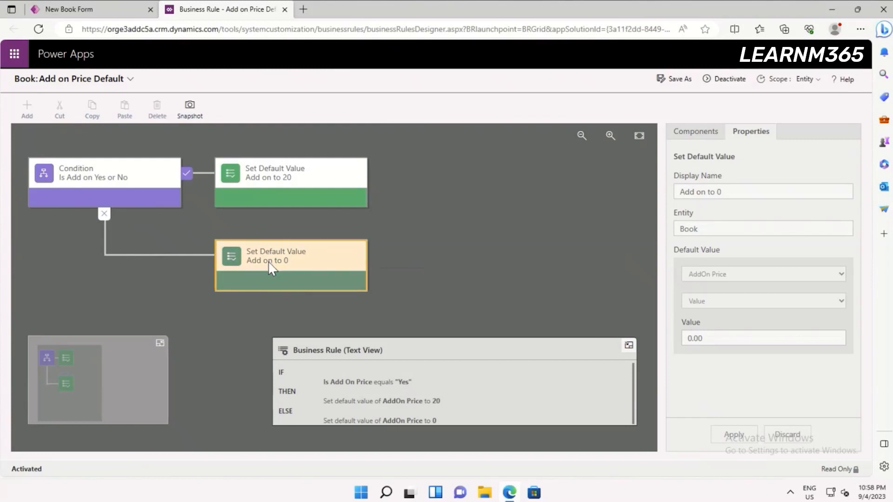
click(730, 83)
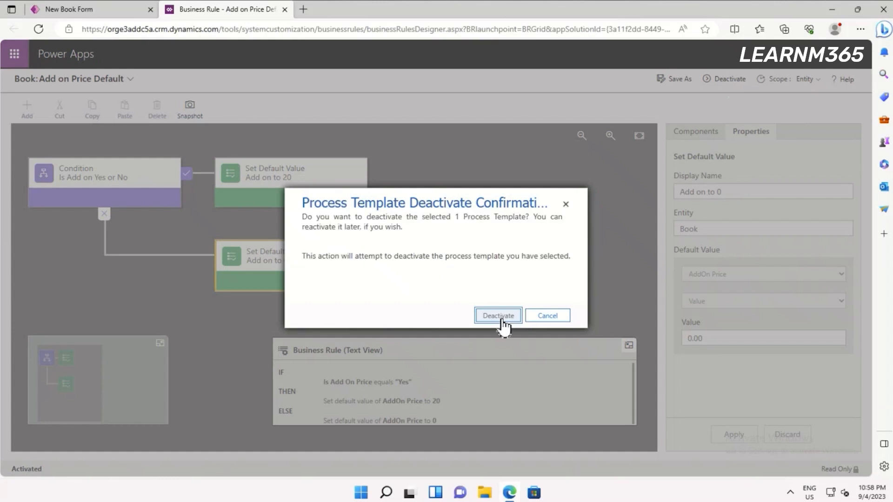
click(498, 316)
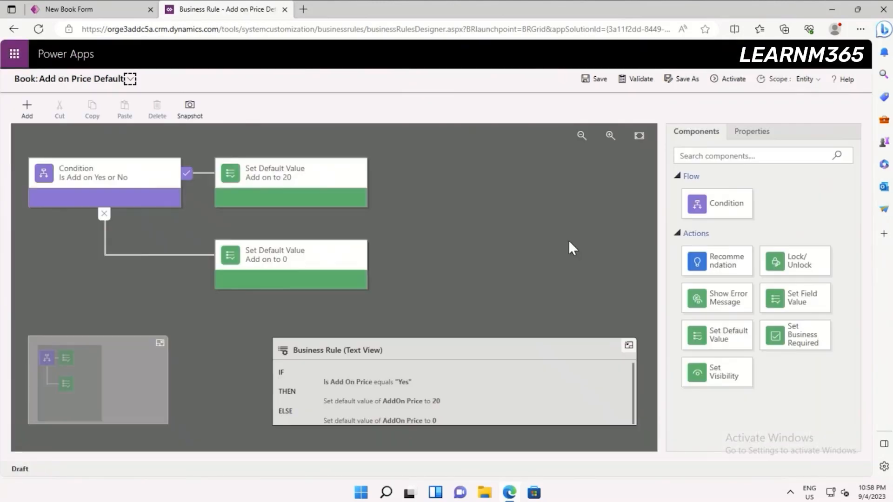
Delete the Add on to 0 action and add a Set Visibility action in its place on the condition's false branch.
click(293, 267)
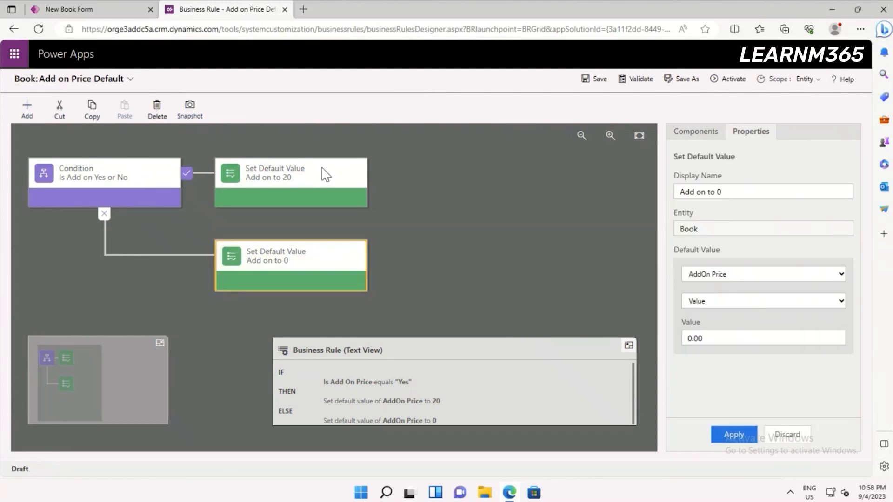
click(154, 111)
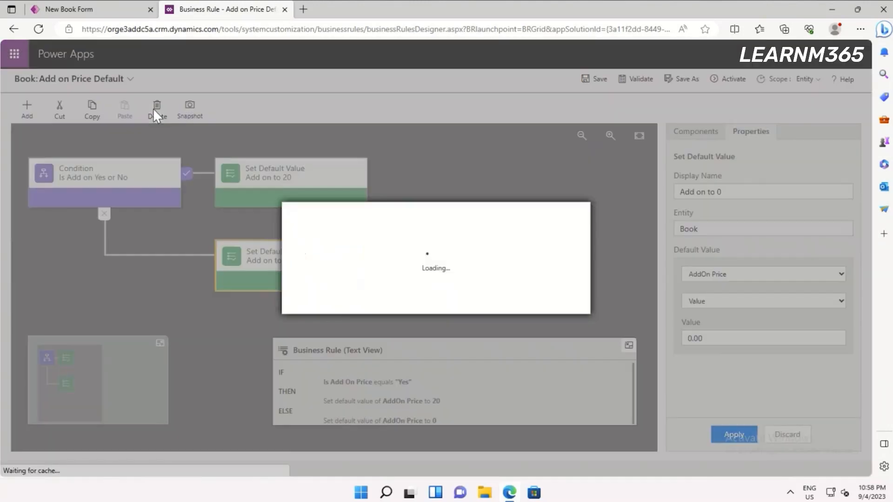
click(494, 304)
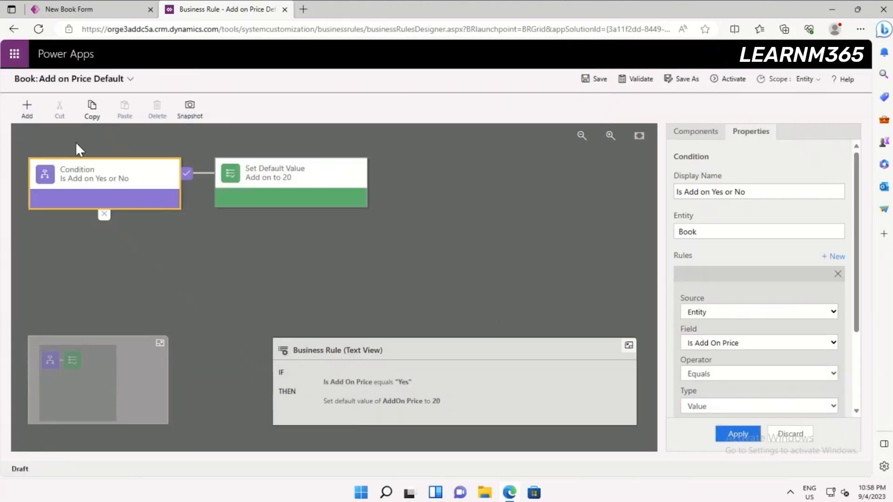
click(22, 104)
click(47, 276)
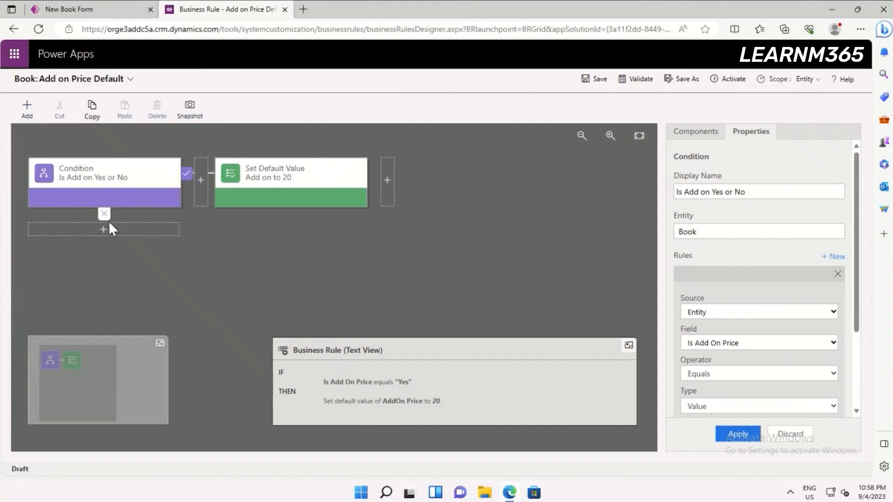
click(103, 229)
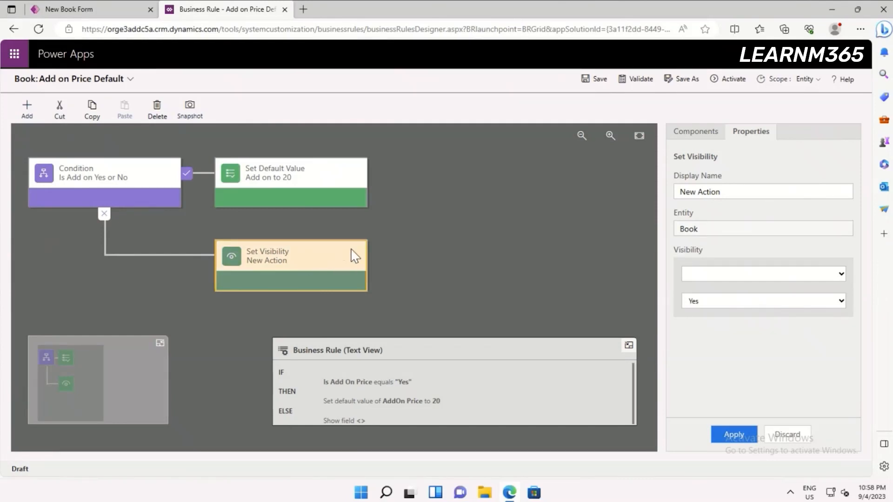
Set the display name of the false-branch Set Visibility action to Add on Not Visible.
click(731, 192)
key(BackSpace)
key(BackSpace)
key(BackSpace)
key(BackSpace)
key(BackSpace)
key(BackSpace)
key(BackSpace)
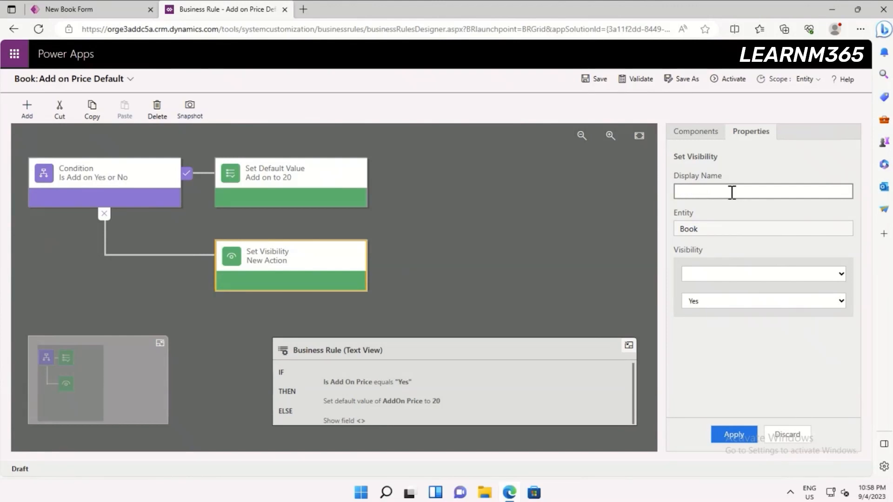
text(Add on Not Visible)
Set the Add on Not Visible action's AddOn Price visibility to No and apply it.
click(732, 275)
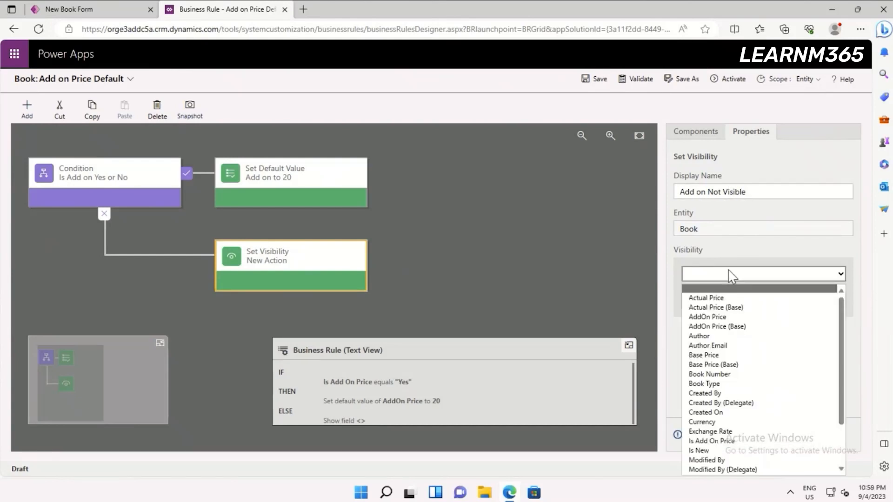
click(719, 318)
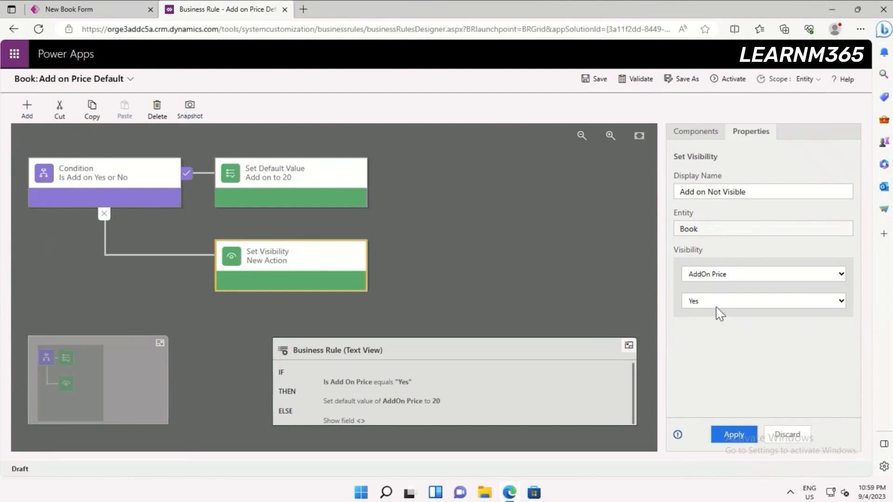
click(712, 301)
click(693, 327)
click(721, 428)
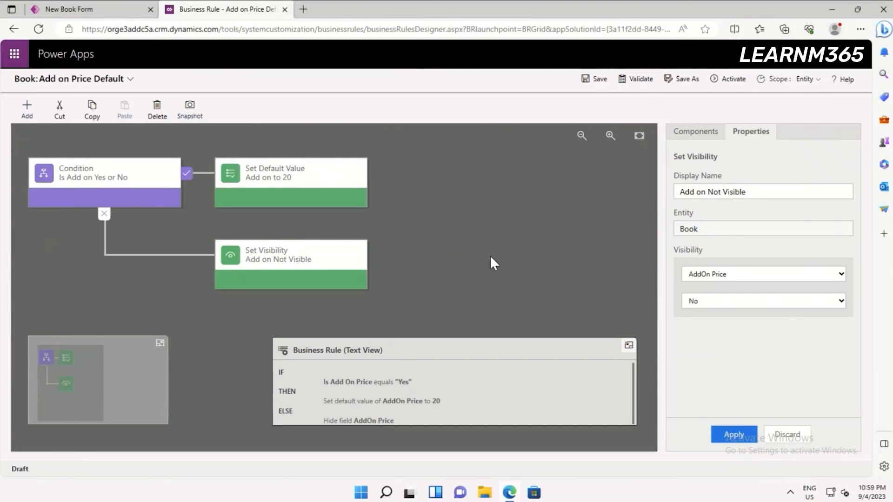
Insert a Set Visibility action on the true branch between the condition and the Add on to 20 action.
click(308, 185)
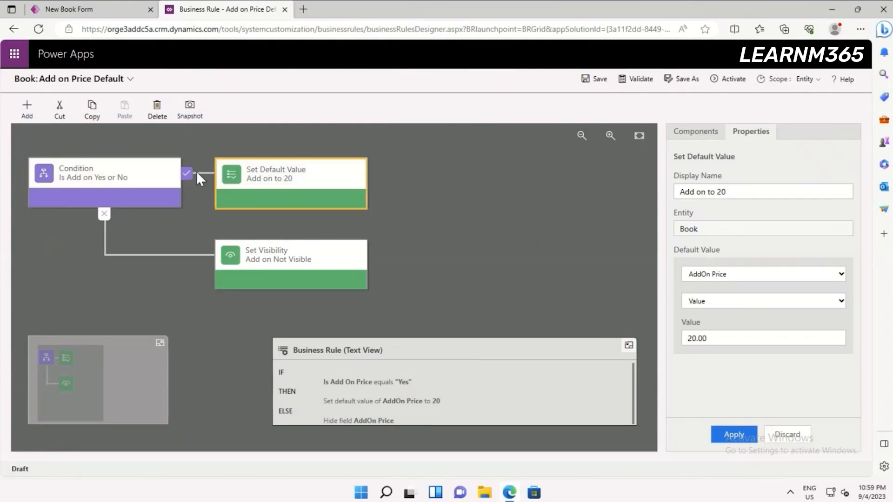
click(28, 110)
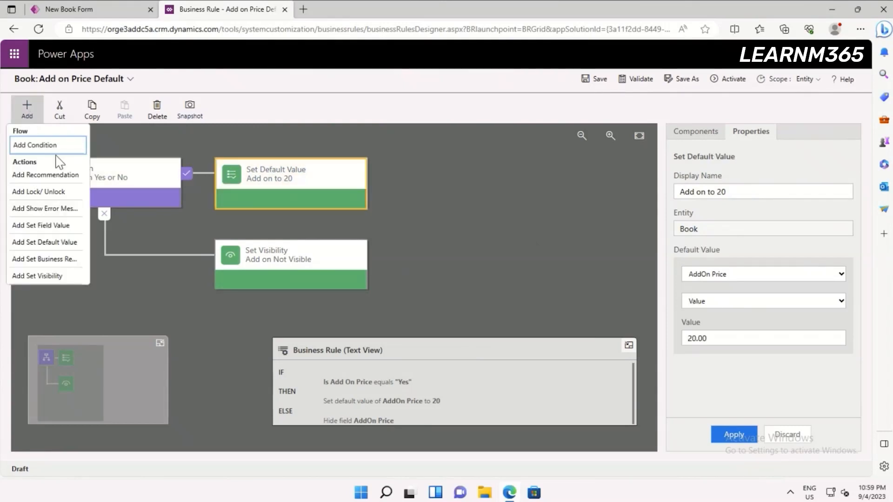
click(32, 278)
click(202, 180)
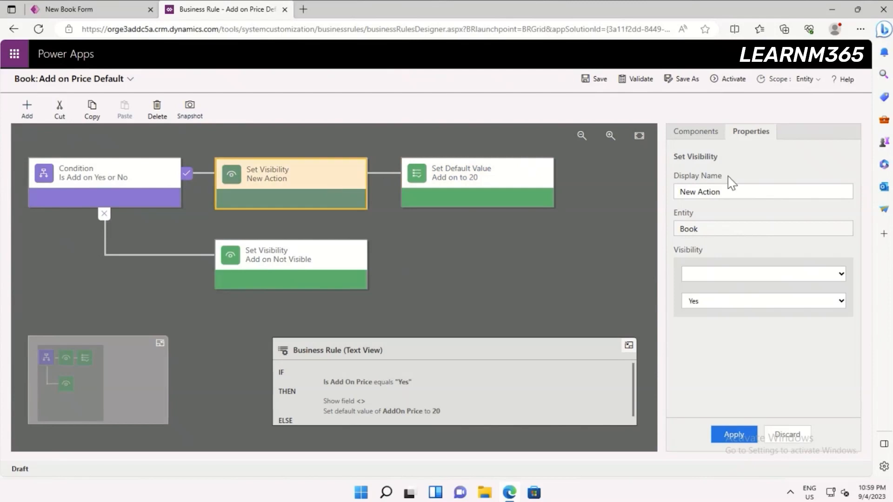
Name the true-branch Set Visibility action Add on Visible, target AddOn Price with visibility Yes and apply it.
drag(731, 192, 676, 193)
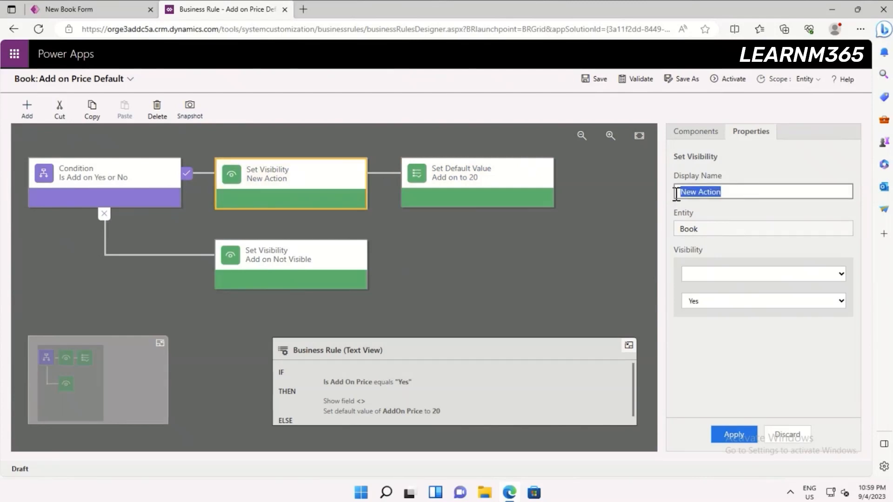
text(Addo)
text(on Visib)
text(le)
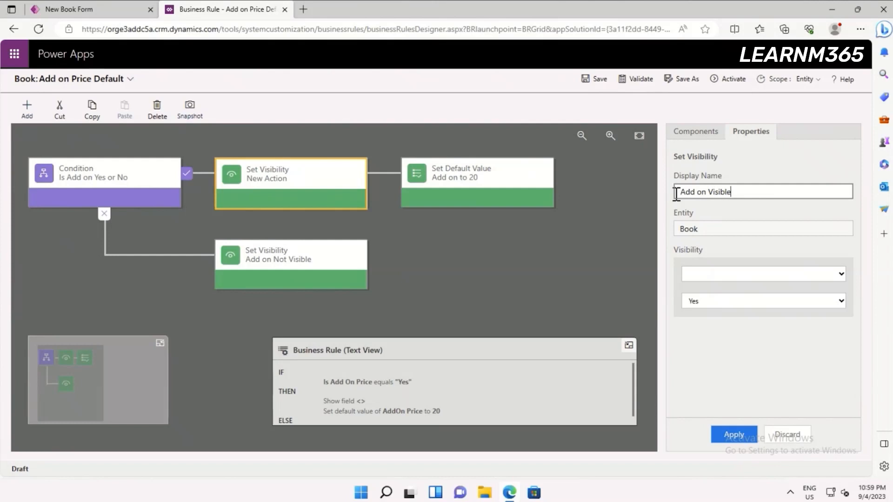
click(773, 275)
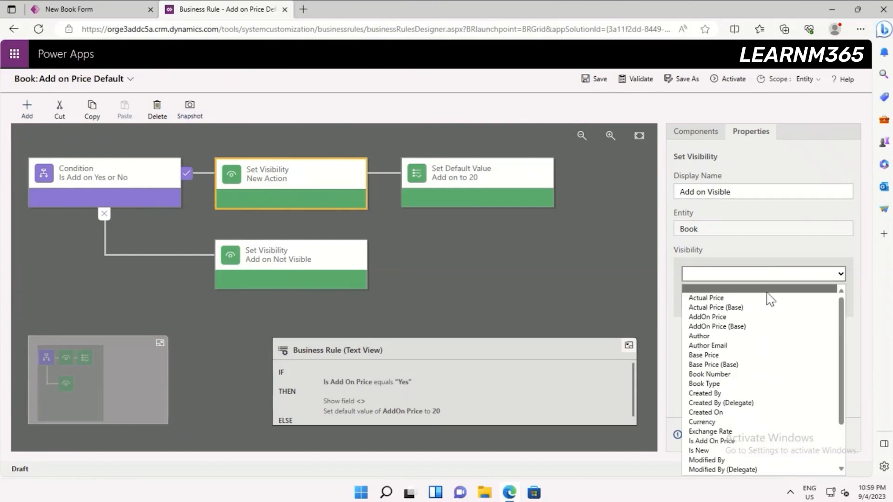
click(727, 318)
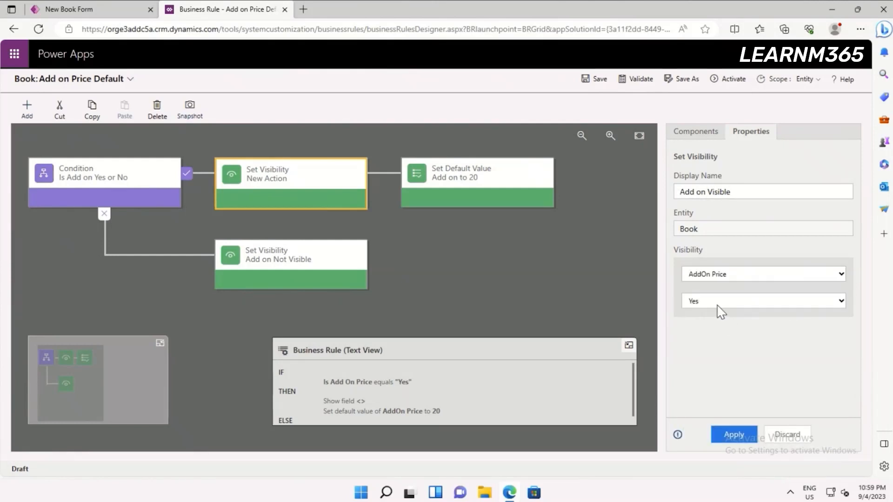
click(733, 432)
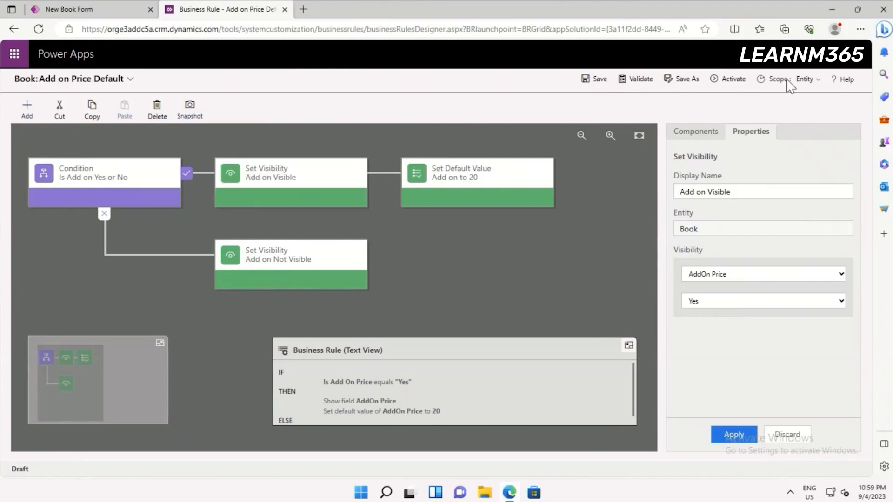
Validate and save the Add on Price Default business rule.
click(639, 82)
click(585, 82)
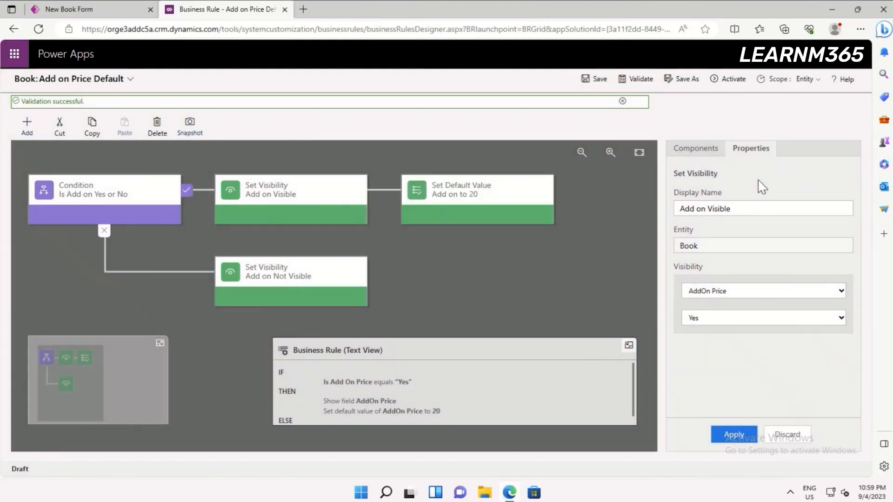
Activate the Add on Price Default business rule and return to the New Book form, finishing the rule edit.
click(731, 87)
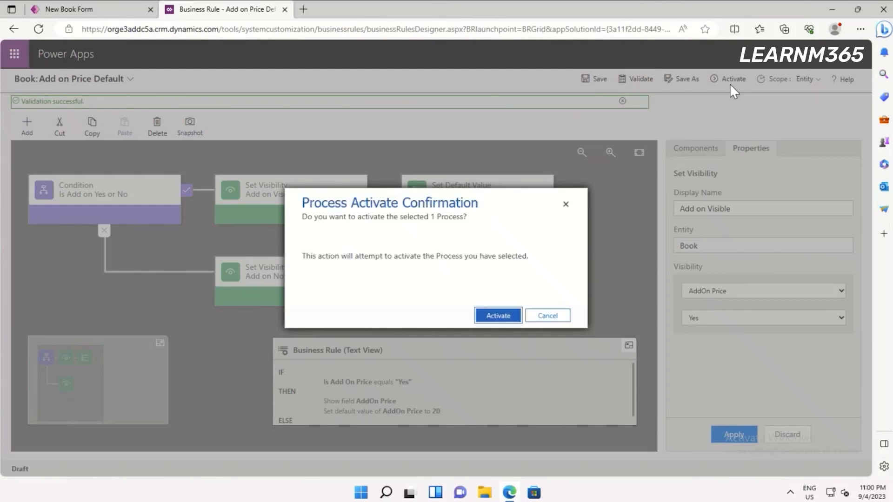
click(488, 317)
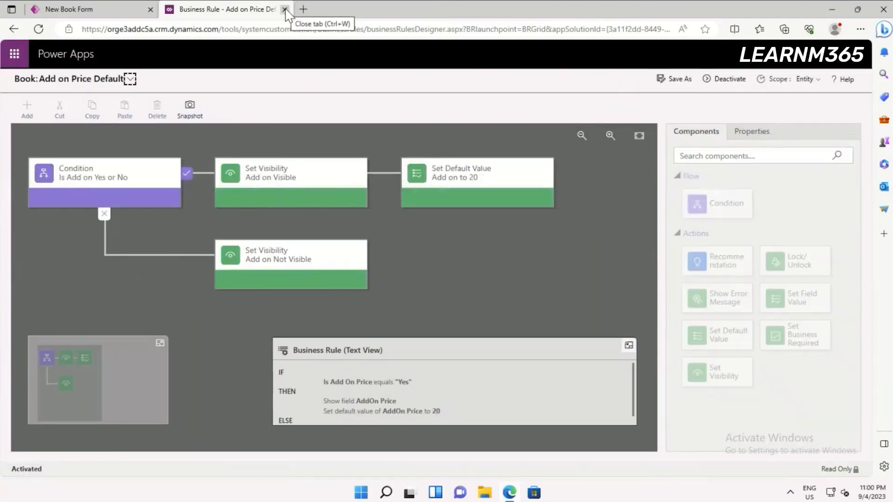
click(284, 9)
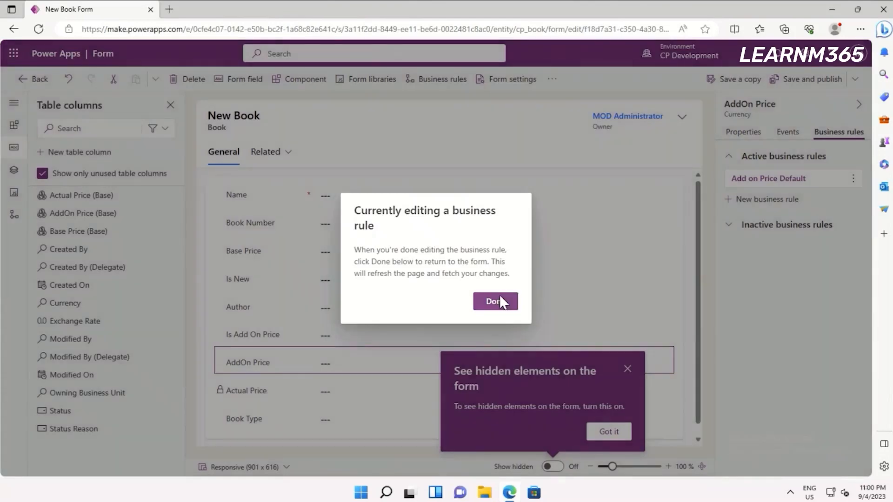
click(500, 300)
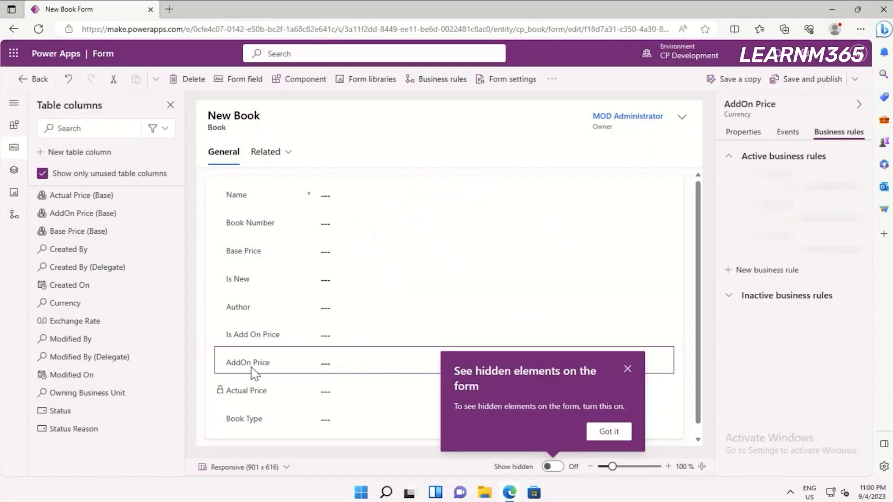
Set the AddOn Price field on the New Book form to be hidden by default.
click(627, 369)
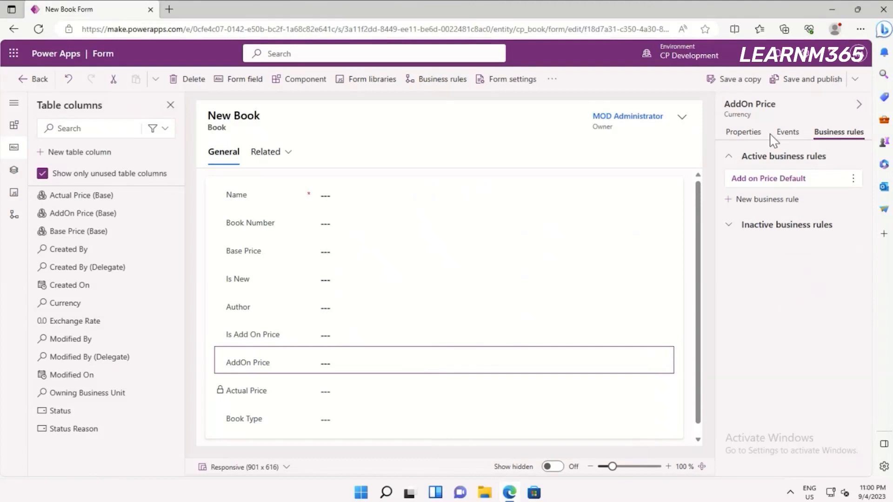
click(743, 132)
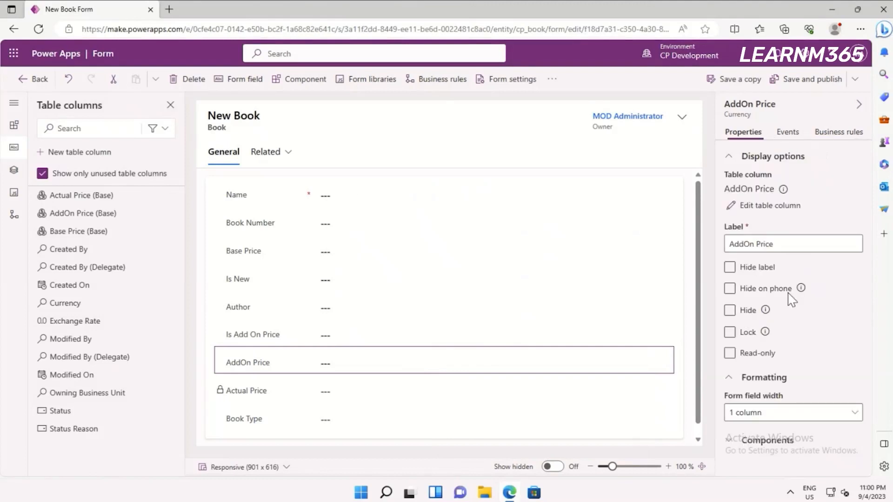
click(730, 310)
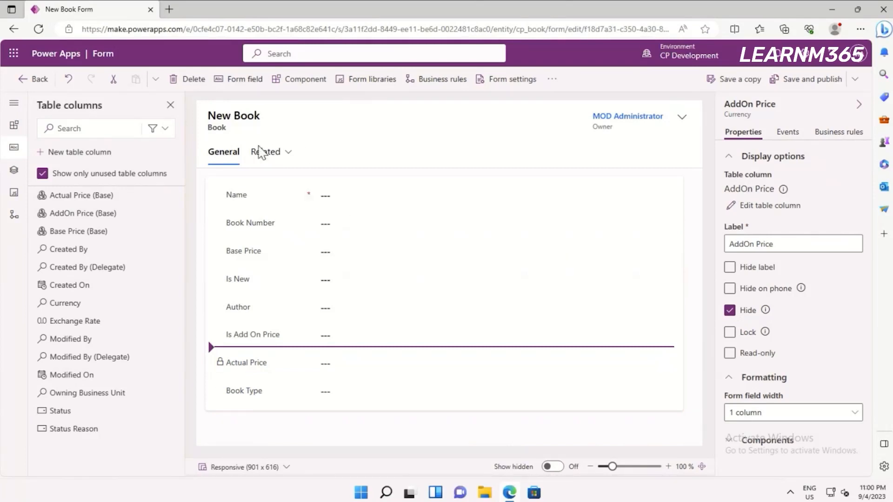
click(233, 159)
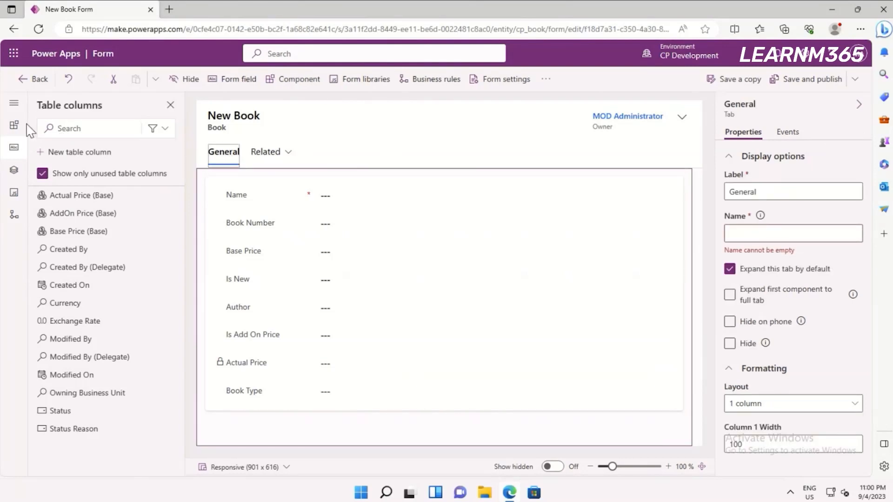
click(14, 131)
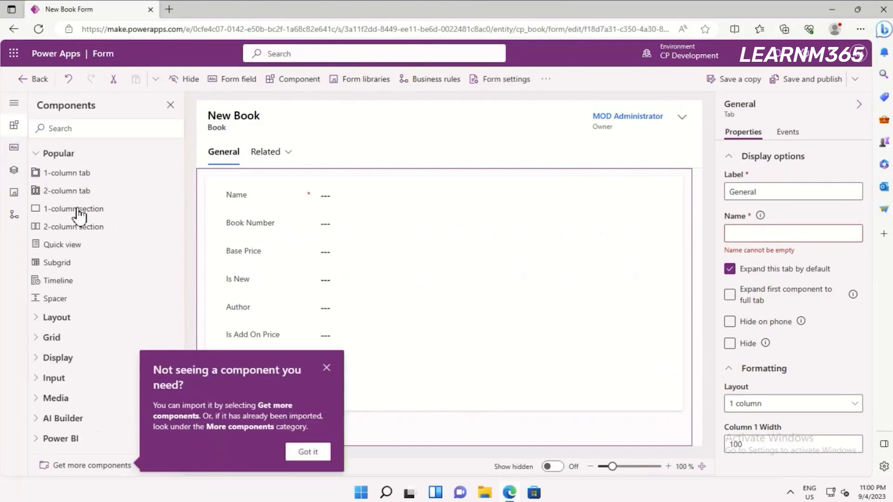
click(55, 176)
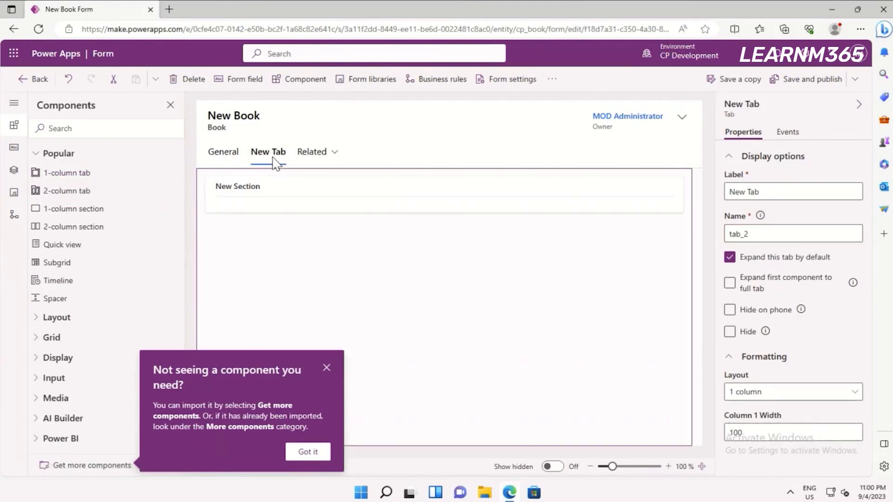
click(774, 190)
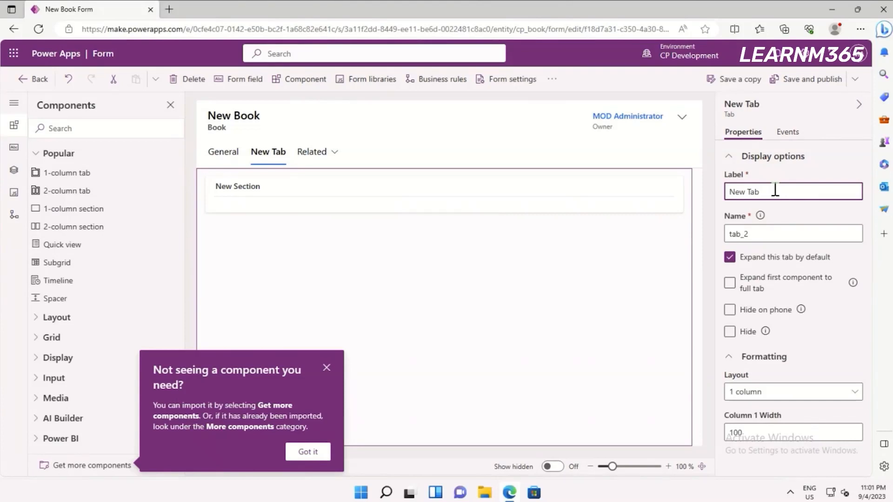
click(258, 156)
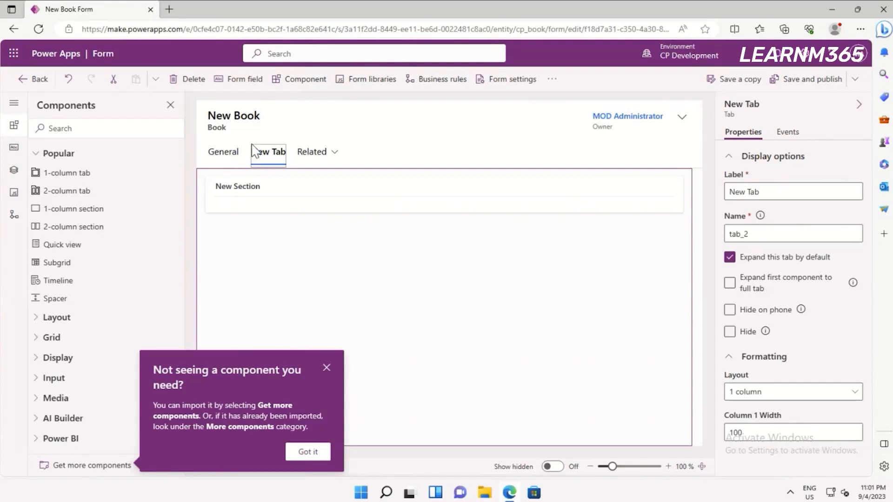
click(188, 83)
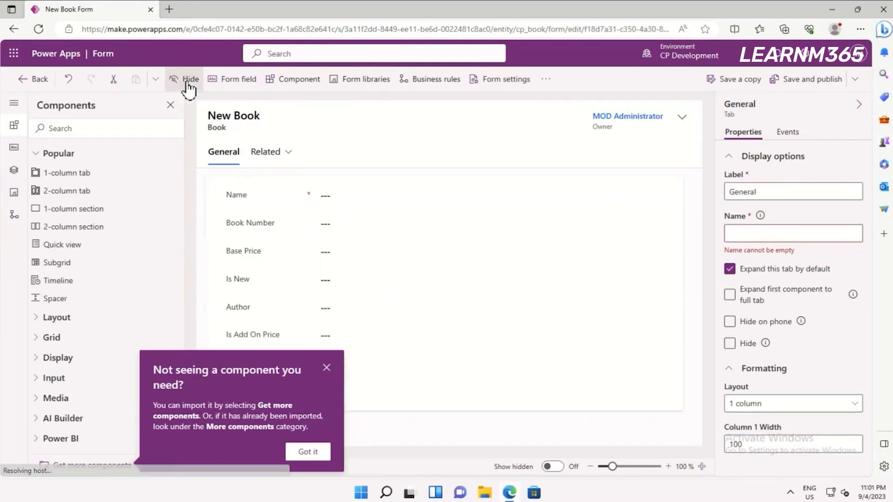
Save and publish the New Book form and leave the form editor.
click(805, 82)
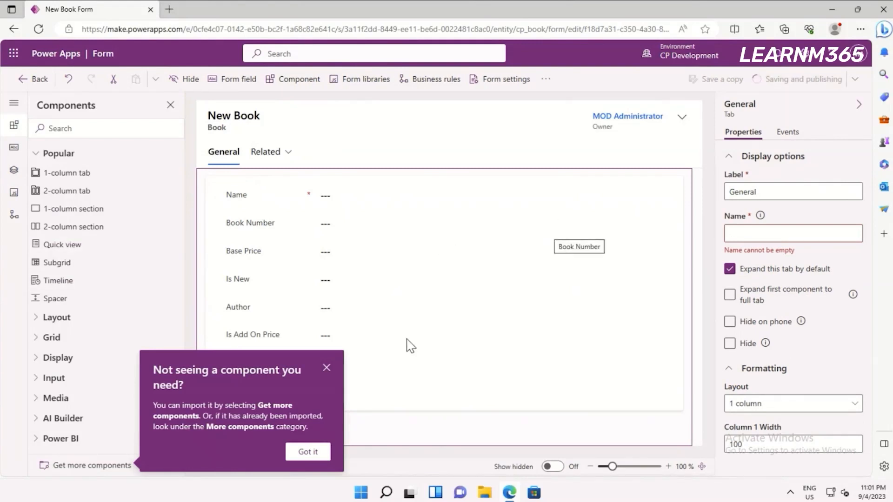
click(326, 367)
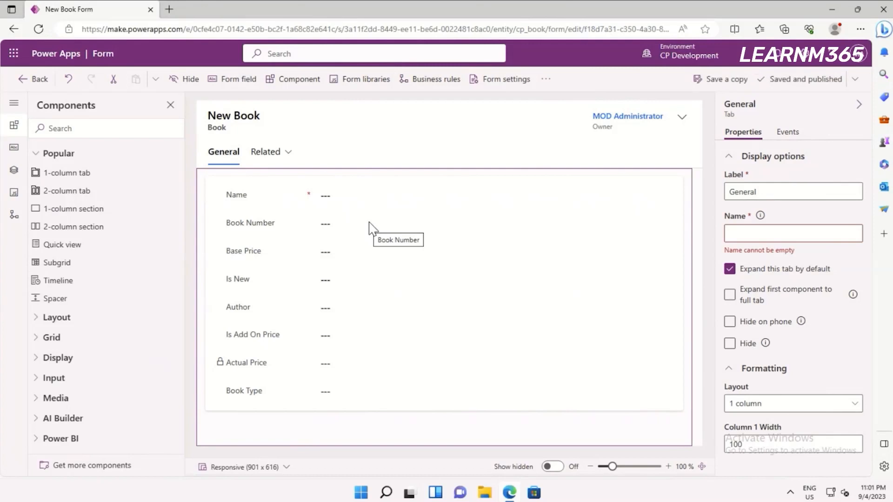
click(35, 79)
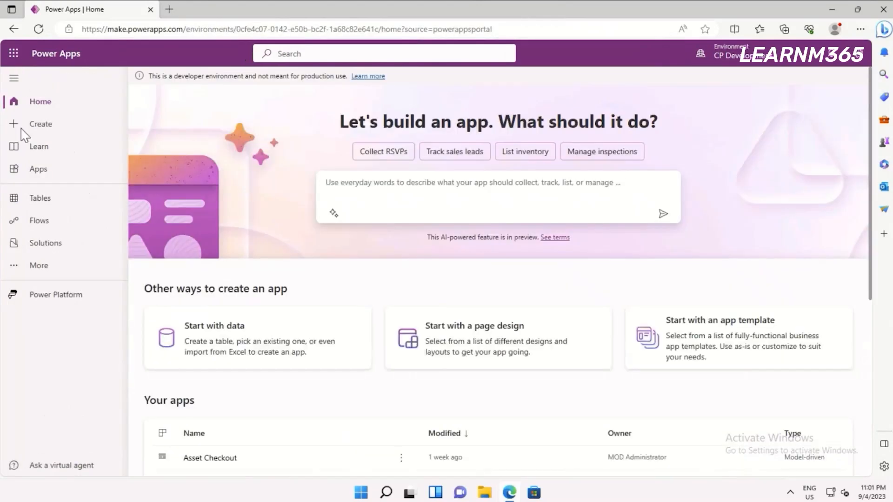
Open the New Book Type main form of the Book Type table in CP Practice Solution for editing.
click(50, 243)
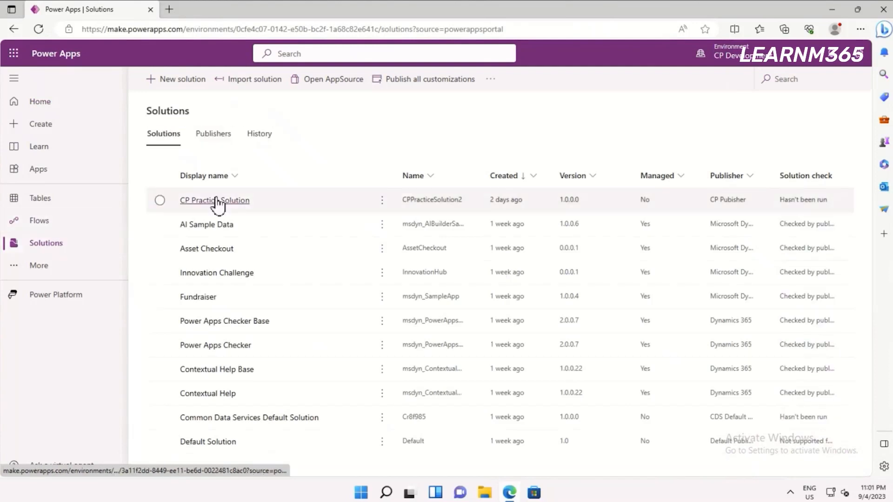
click(215, 201)
click(255, 229)
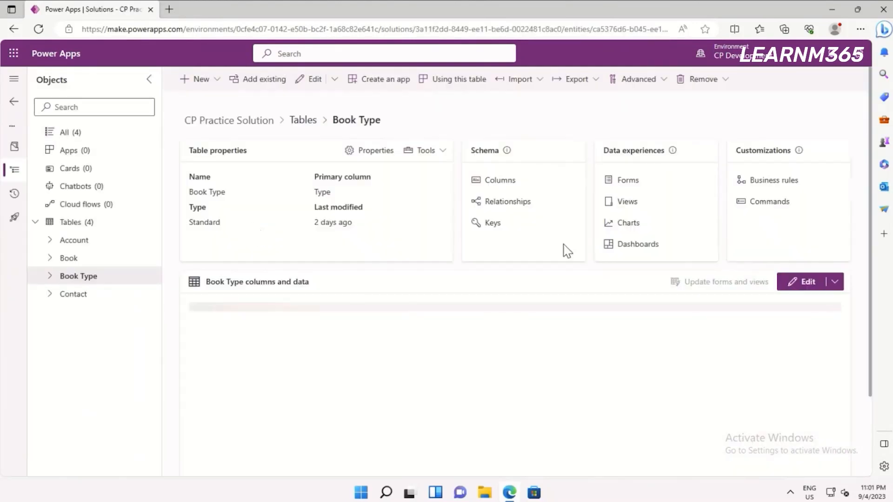
click(628, 182)
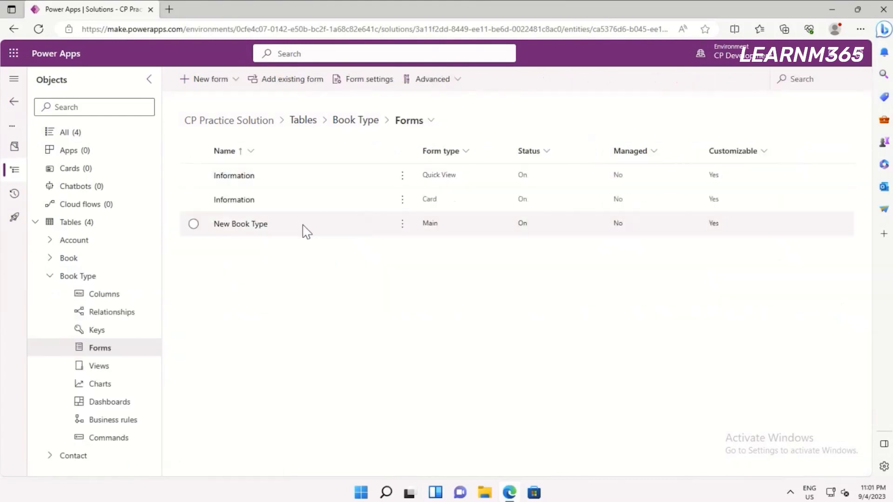
click(248, 227)
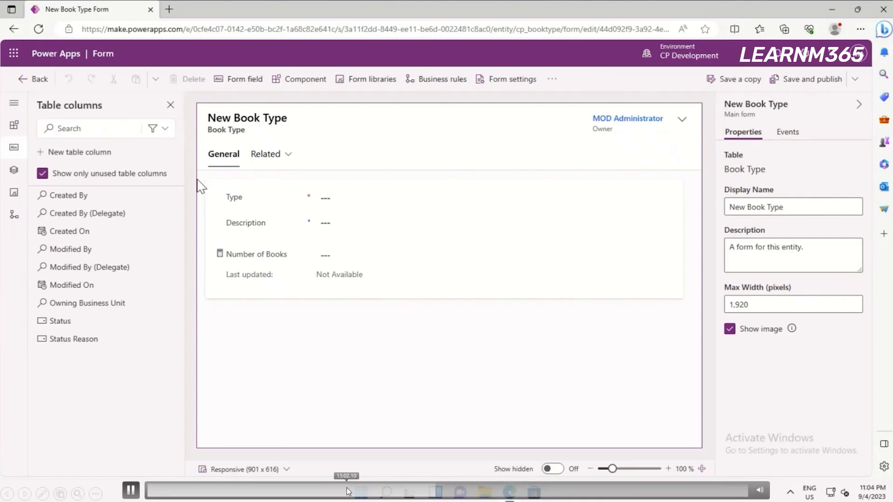
Add a 1-column tab to the New Book Type form and select it.
click(15, 104)
click(27, 130)
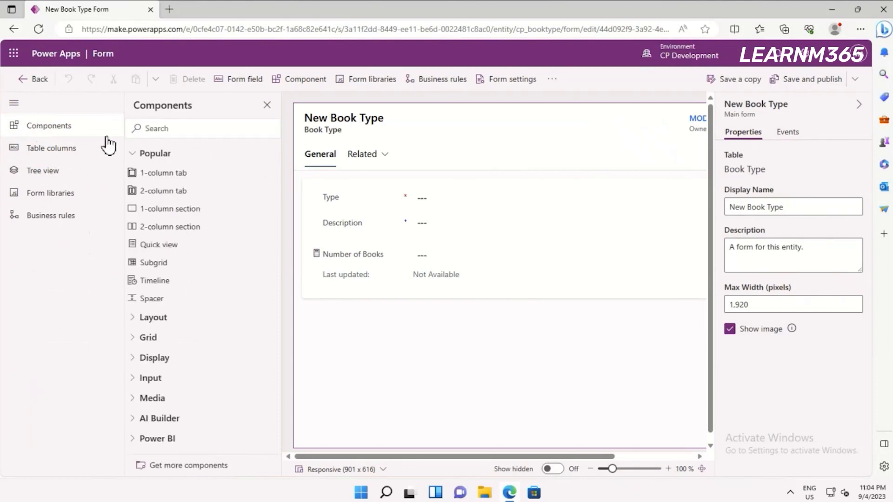
click(161, 174)
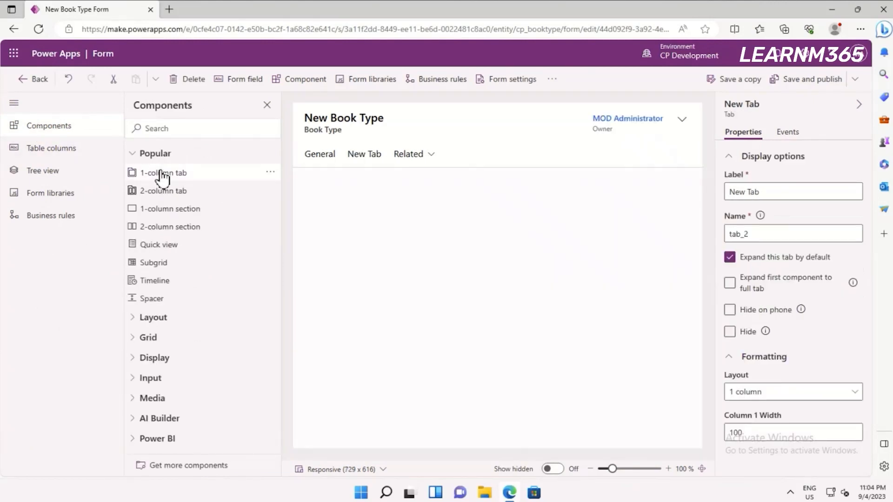
click(372, 158)
Set the new tab's label to List of Books.
click(779, 192)
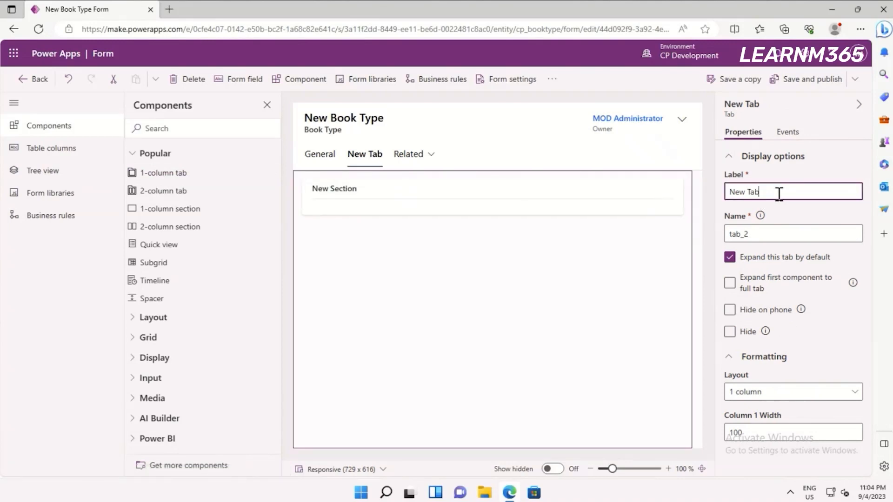
key(BackSpace)
key(BackSpace)
key(BackSpace)
key(BackSpace)
key(BackSpace)
key(BackSpace)
key(BackSpace)
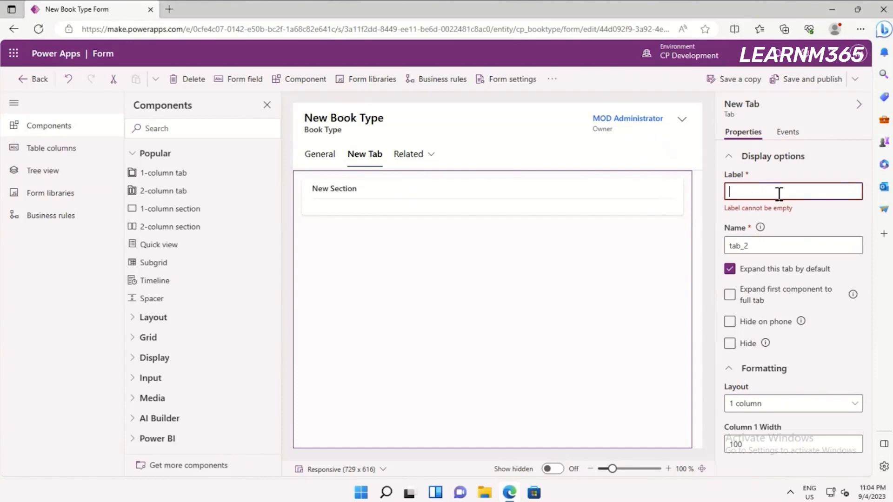
text(List of Books)
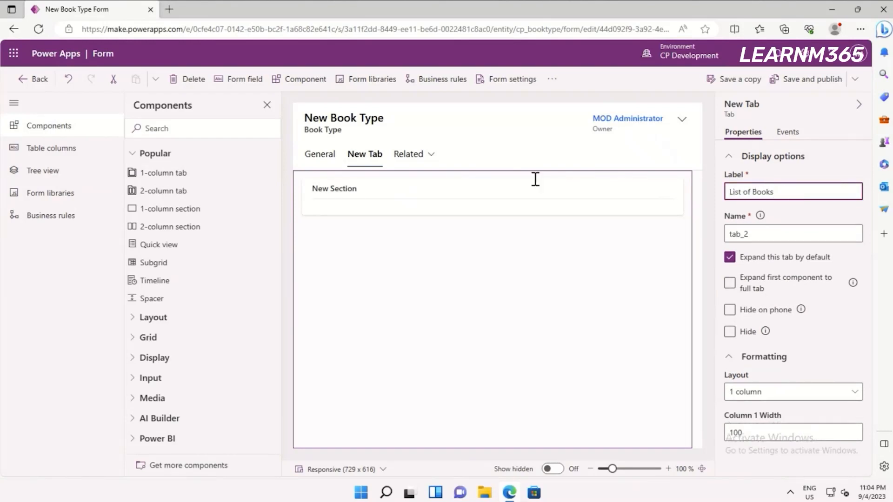
Insert a subgrid in the tab's section showing related records from Books (Book Type) with Active Books as default view.
click(389, 192)
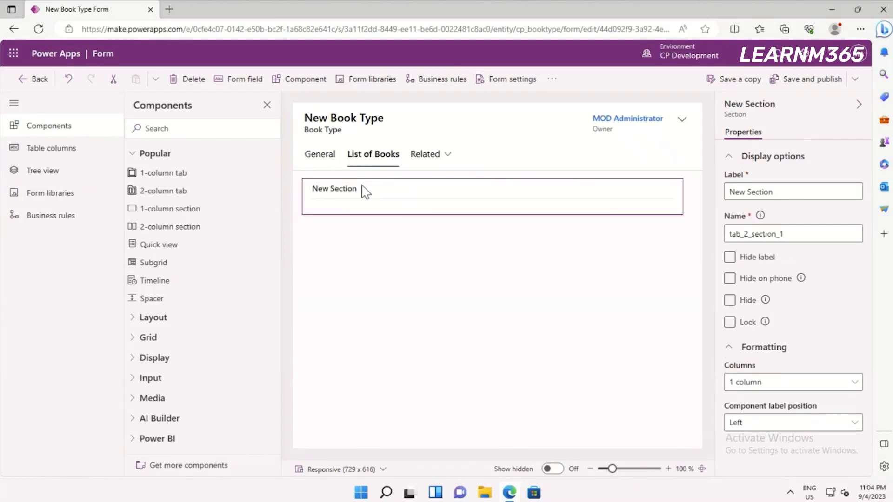
click(157, 269)
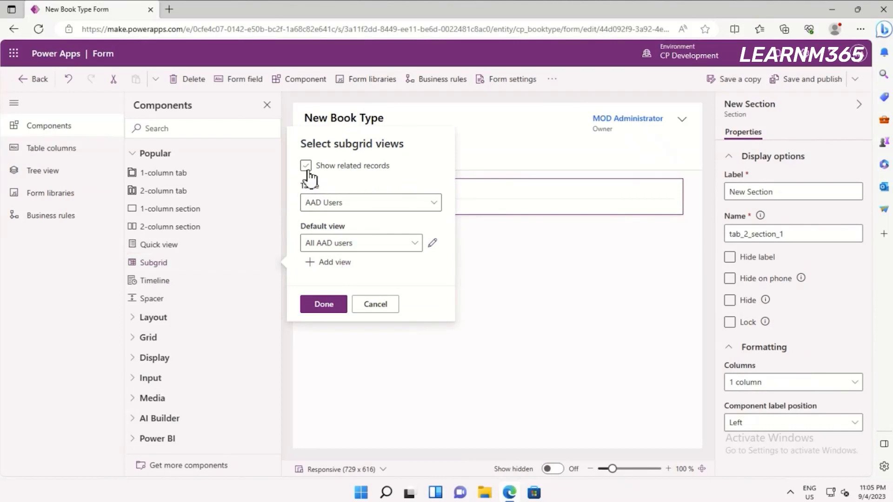
click(329, 204)
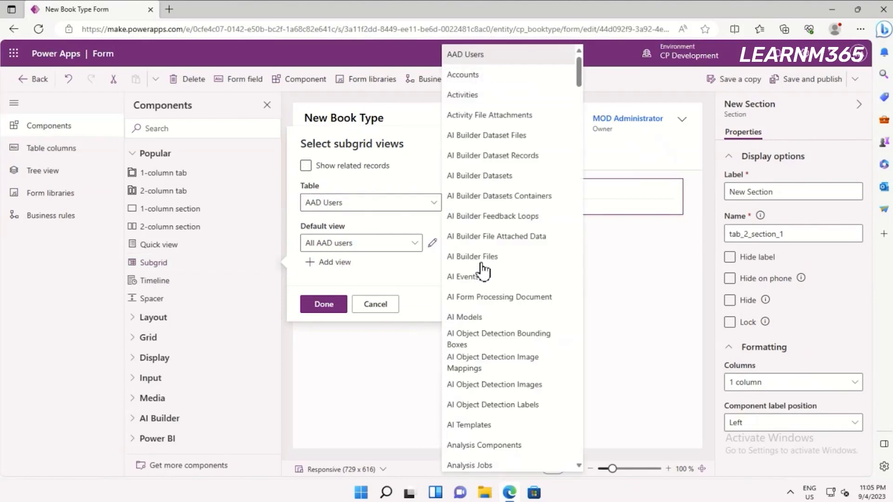
scroll(509, 278, down, 10)
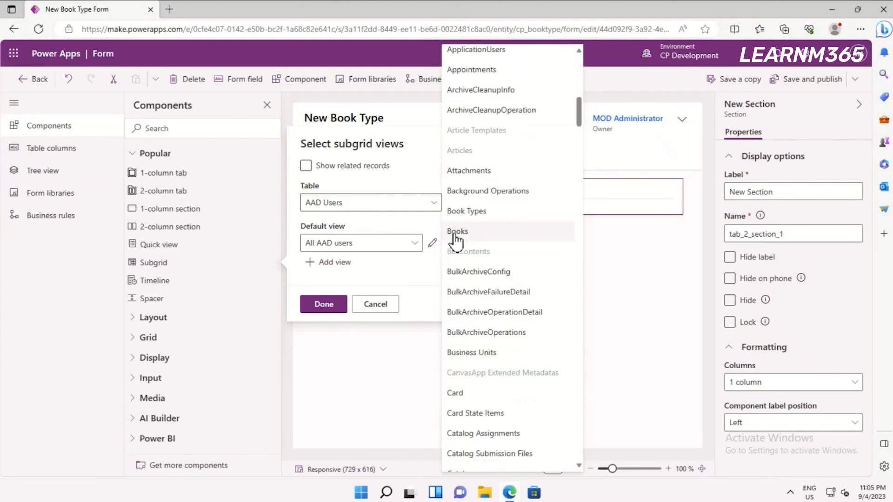
key(Escape)
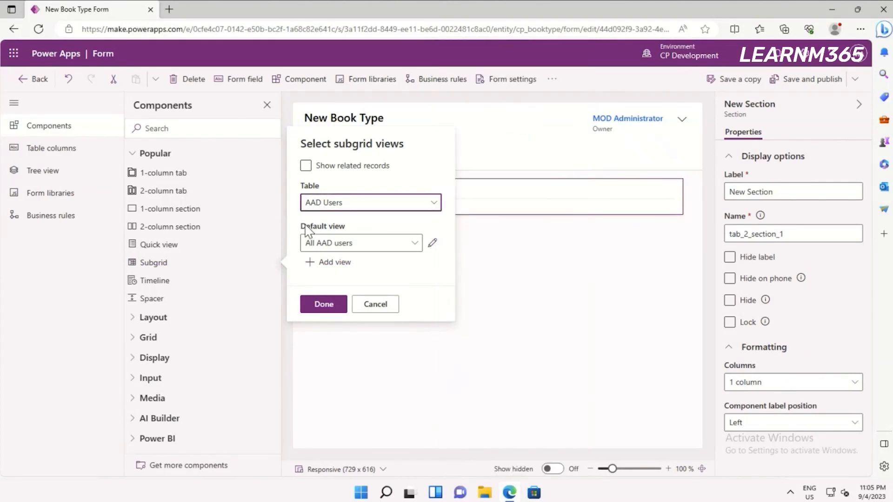
click(305, 167)
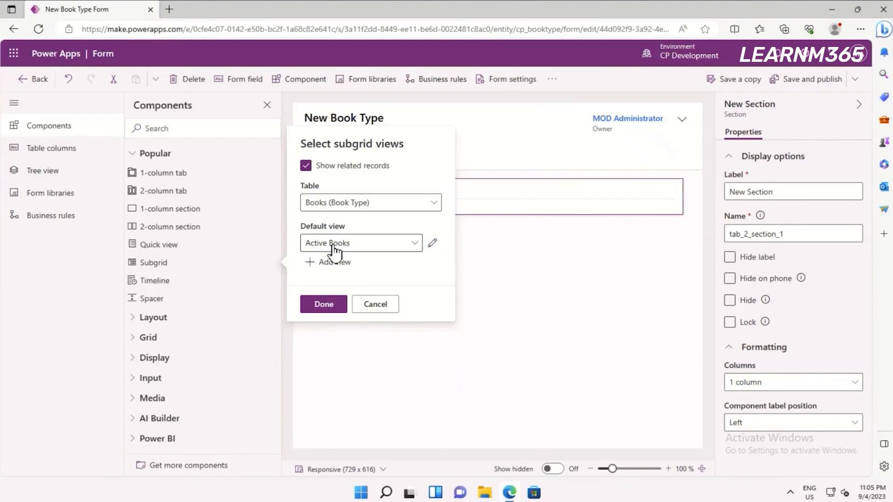
click(320, 308)
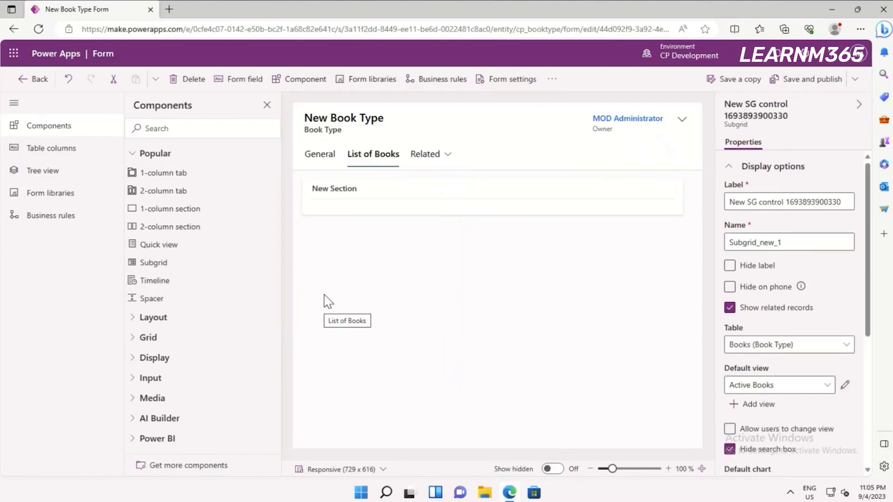
Hide the label of the section holding the subgrid and label the subgrid Books.
click(333, 195)
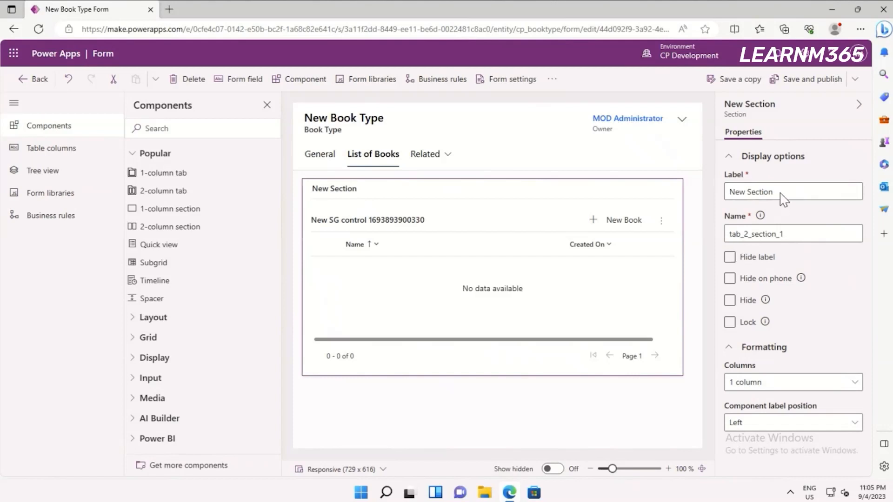
click(730, 259)
click(393, 200)
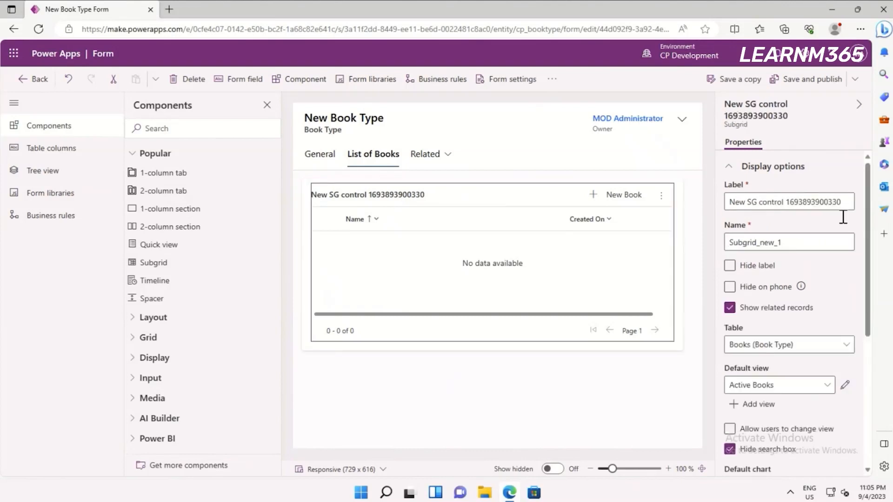
click(841, 201)
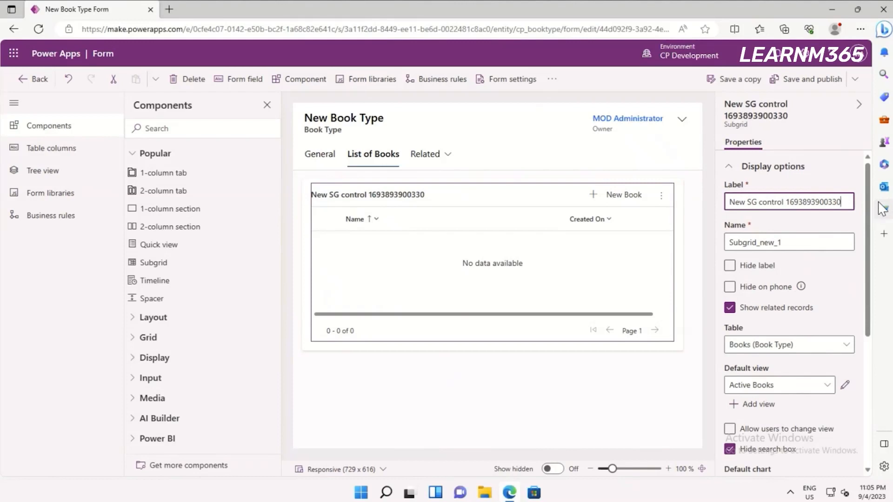
key(ctrl+a)
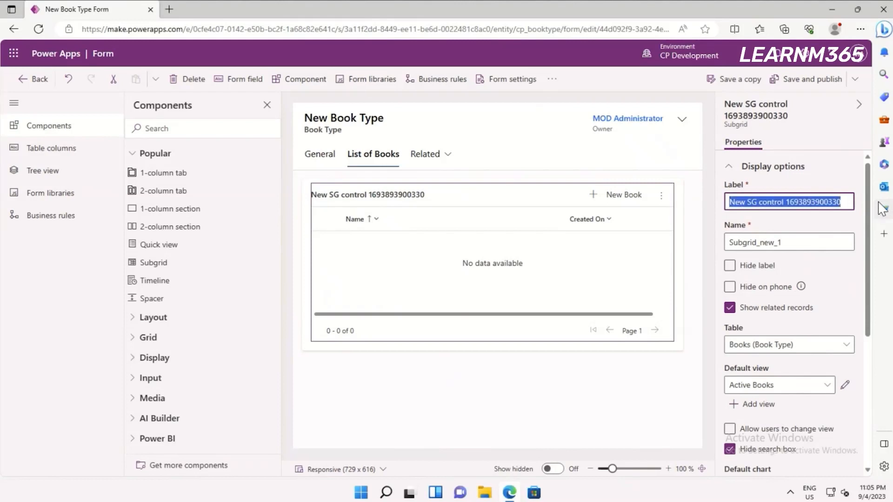
text(Books)
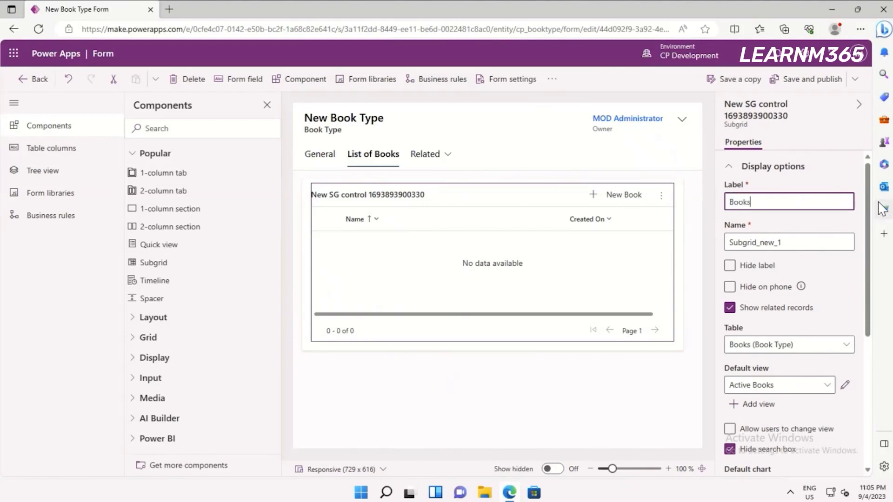
click(643, 402)
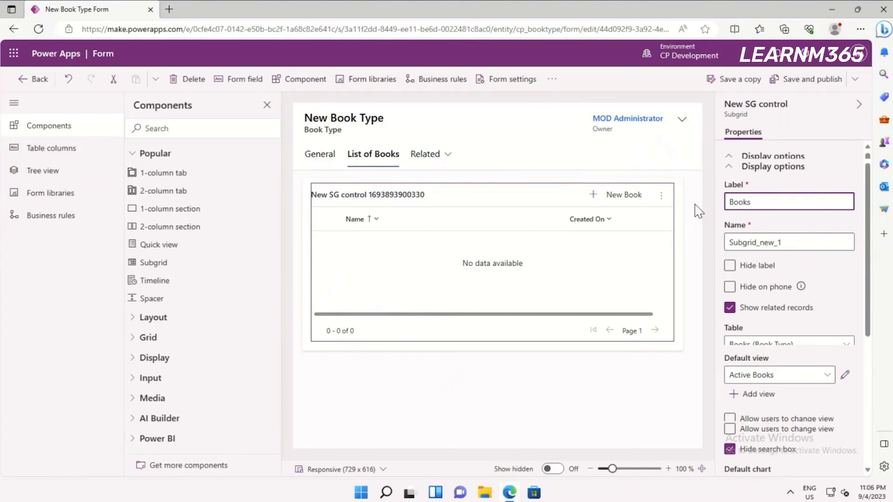
click(473, 200)
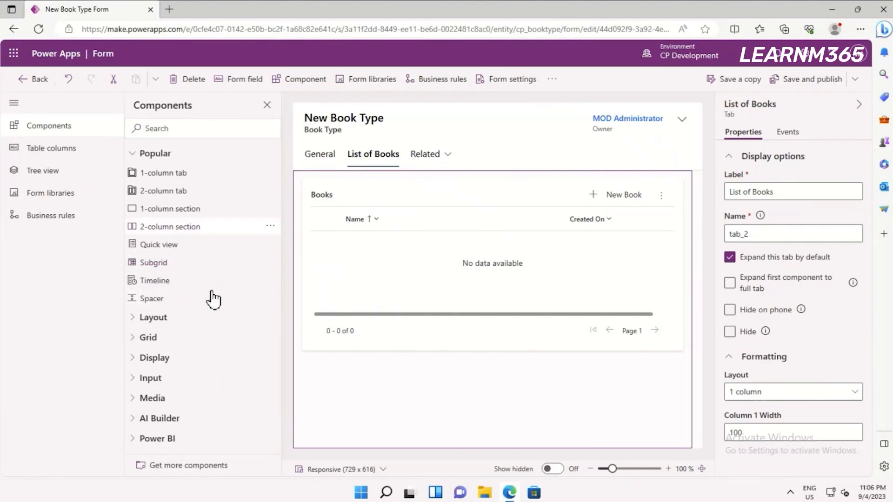
Save and publish the New Book Type form and leave the form editor.
click(793, 85)
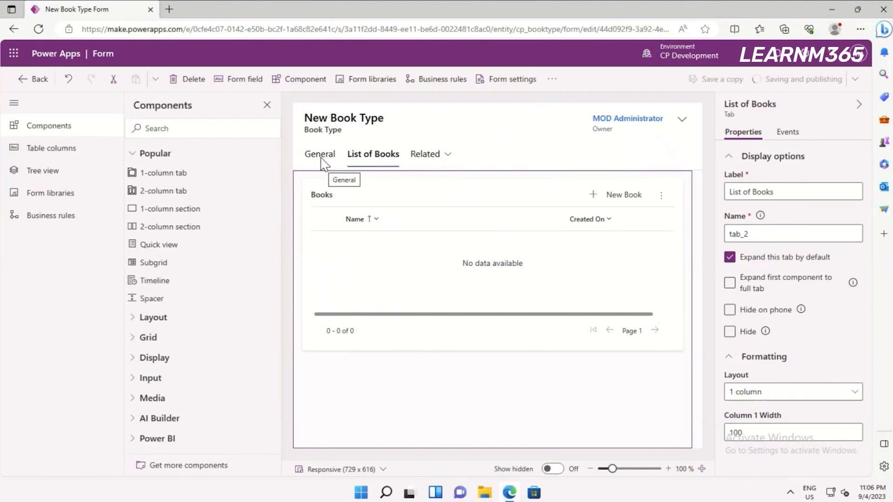
mouse_move(474, 490)
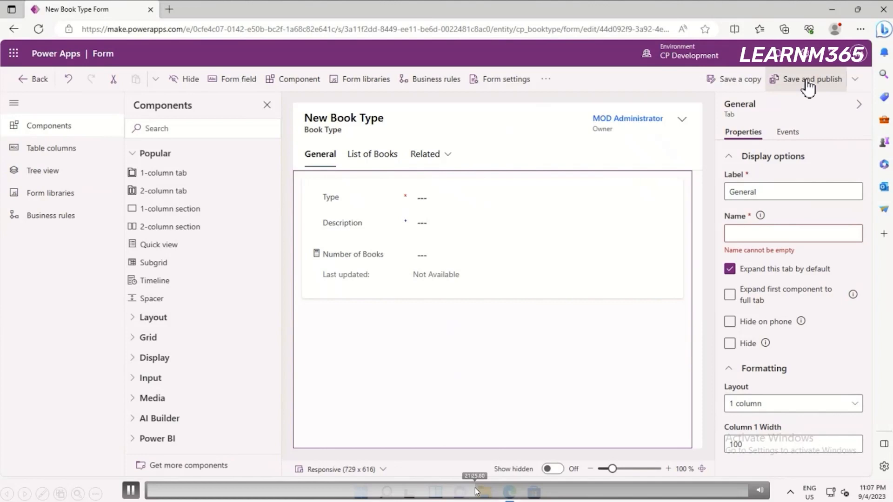
click(809, 86)
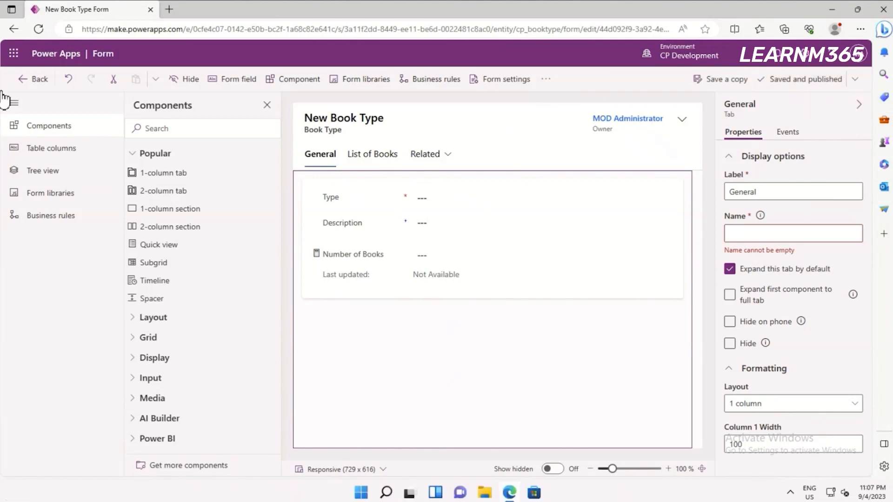
click(38, 86)
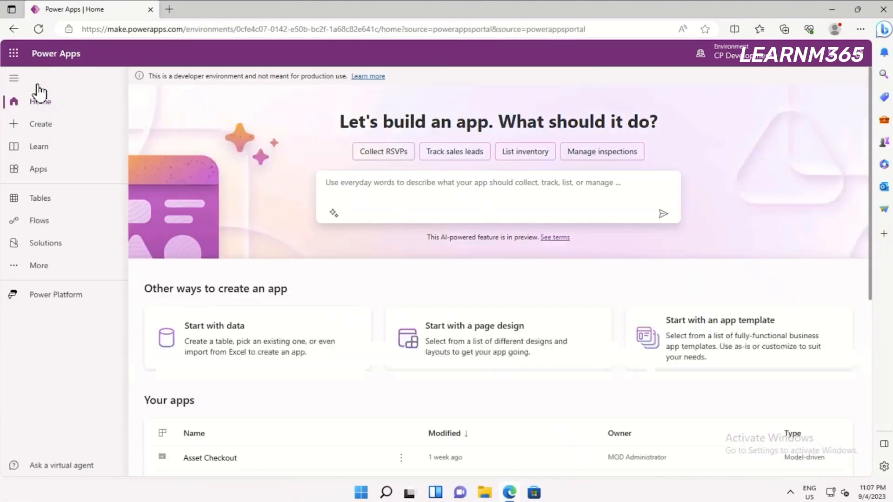
Open the Active Book Types view of the Book Type table in CP Practice Solution.
click(47, 246)
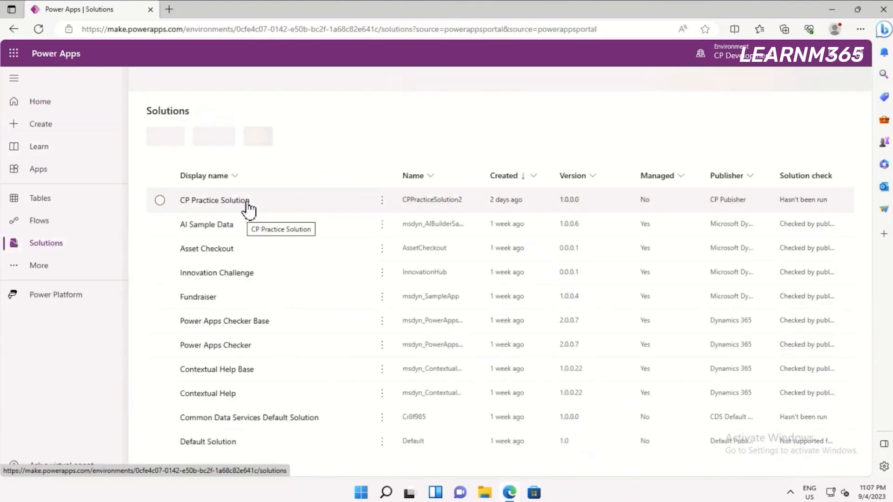
click(247, 201)
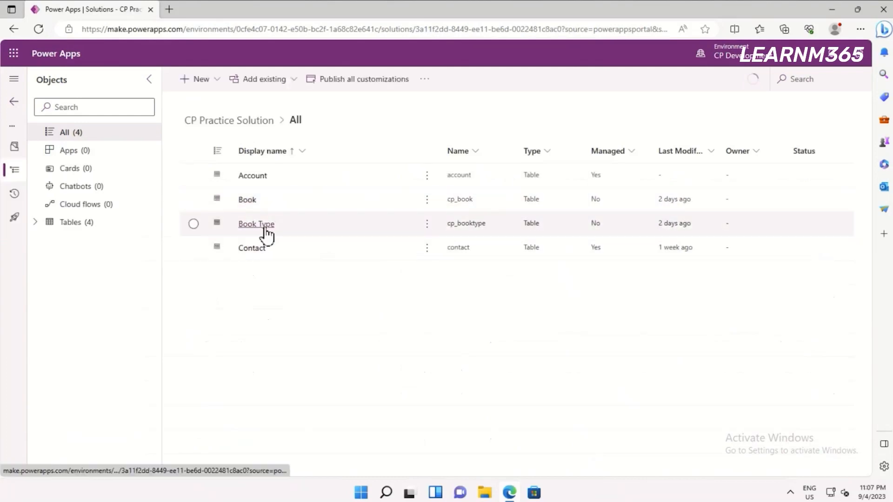
click(267, 225)
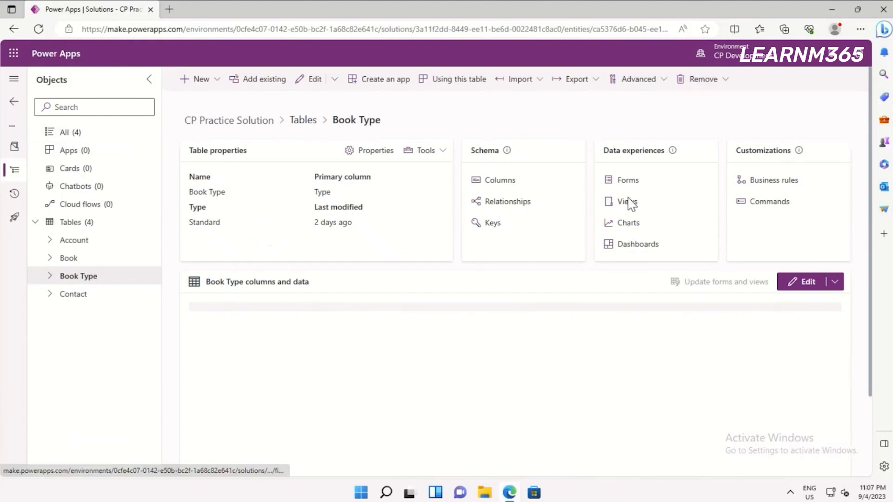
click(627, 202)
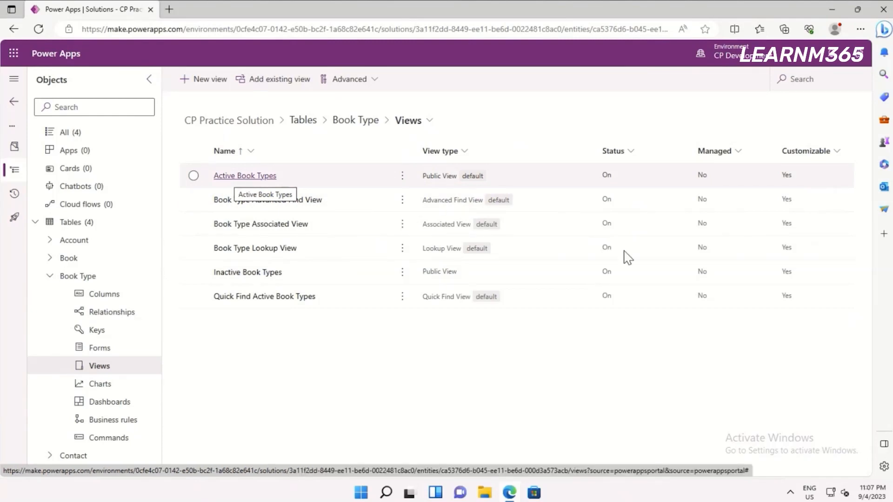
click(261, 177)
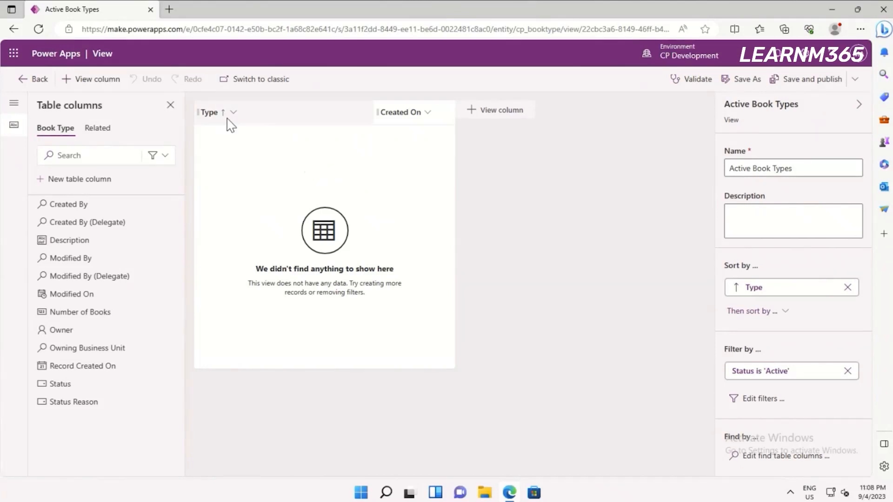
Add the Description and Number of Books columns to the Active Book Types view and remove Created On.
click(59, 246)
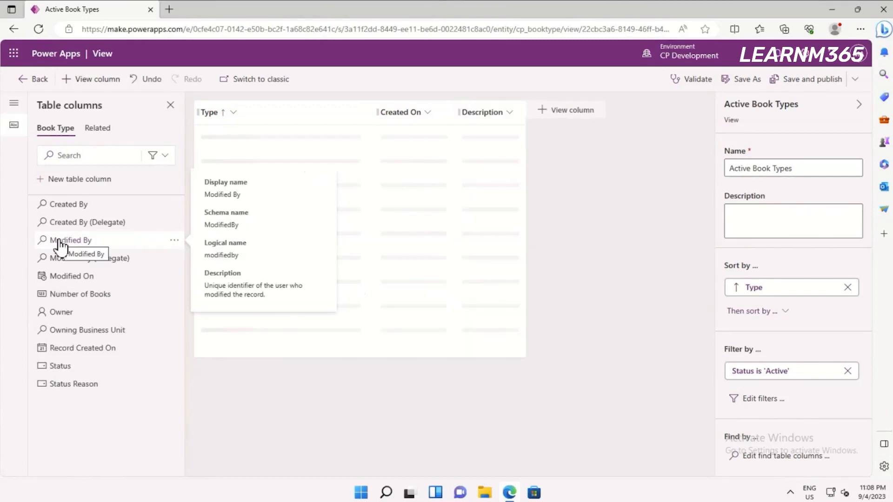
click(94, 296)
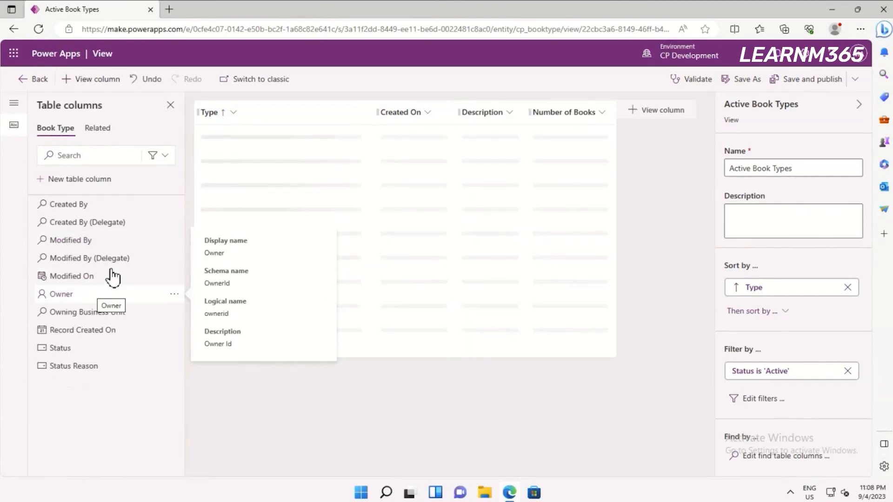
click(415, 113)
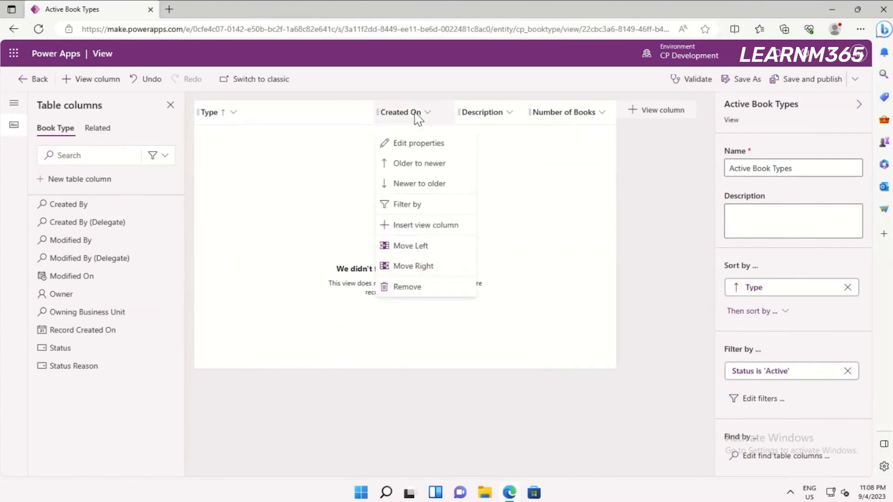
click(396, 292)
Narrow the Type column and widen the Description column, and publish the Active Book Types view before leaving it.
drag(377, 112, 277, 120)
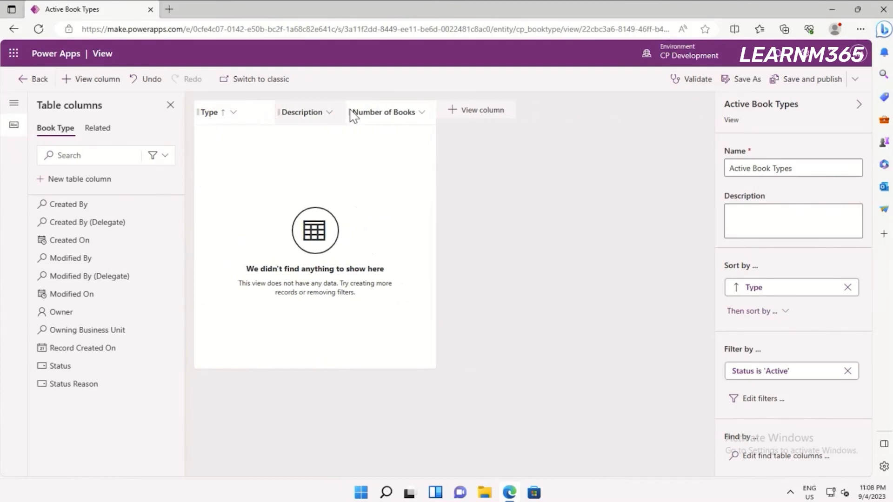
drag(349, 112, 539, 117)
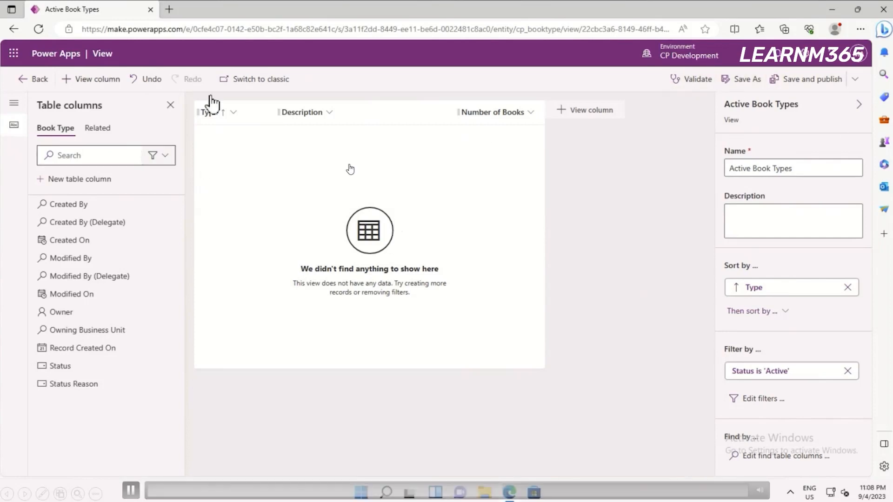
click(803, 86)
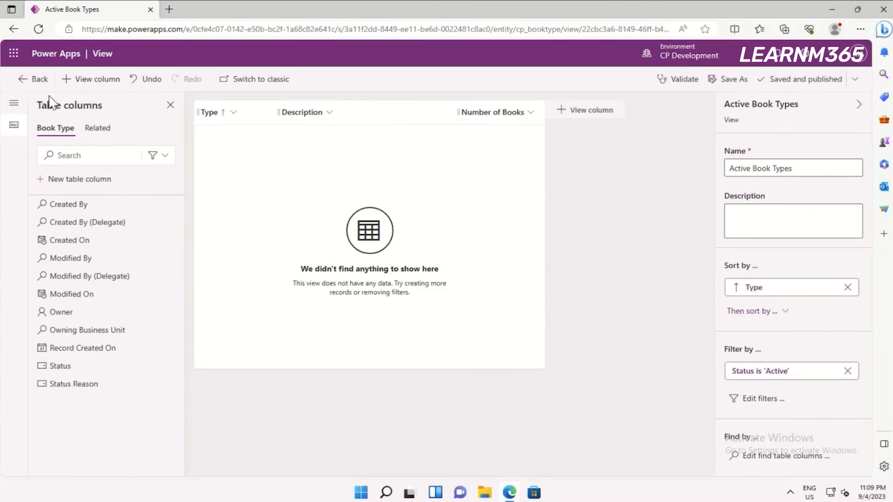
click(33, 83)
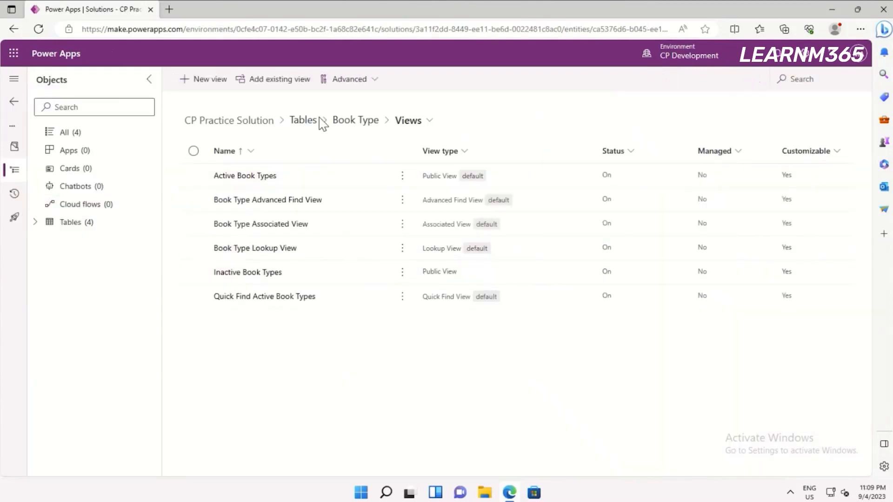
Open the Active Books view of the Book table in the same solution.
click(302, 122)
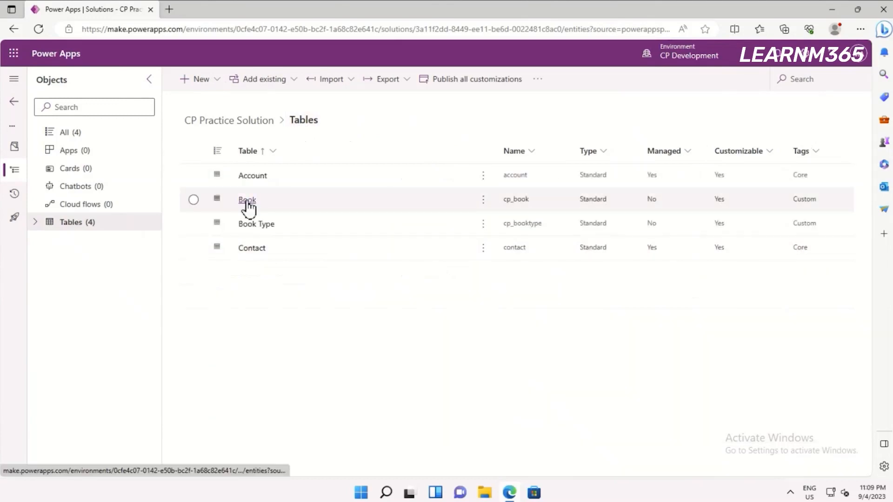
click(246, 201)
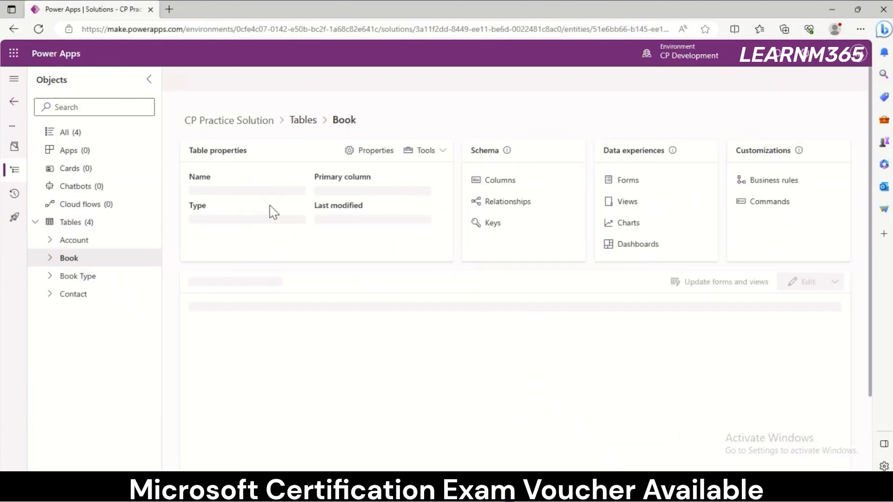
click(623, 204)
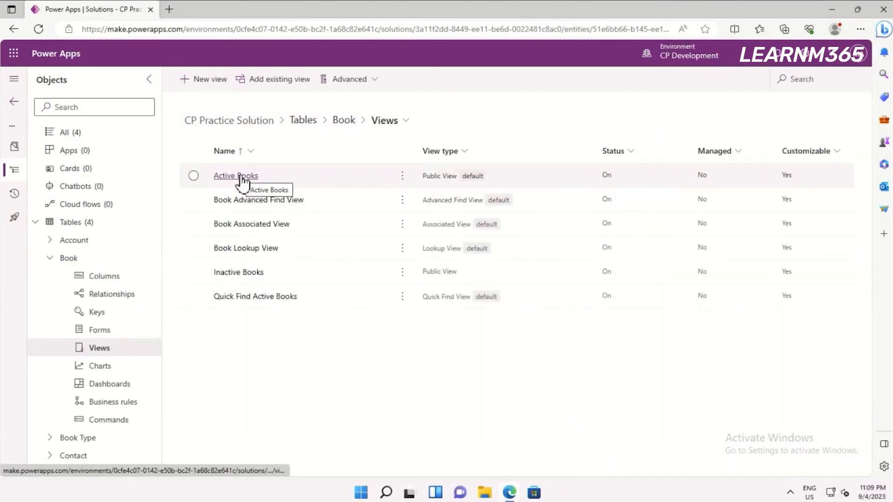
click(255, 176)
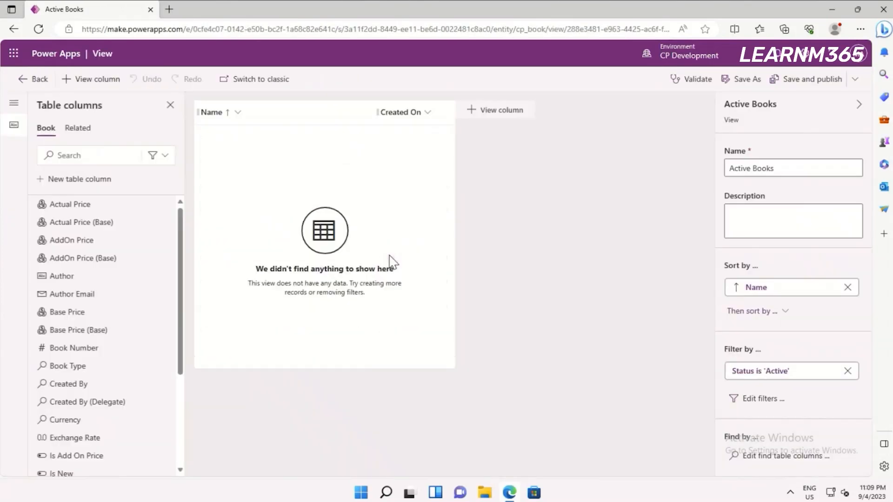
Remove Created On from the Active Books view and add Book Number as the first column, before Name.
click(427, 113)
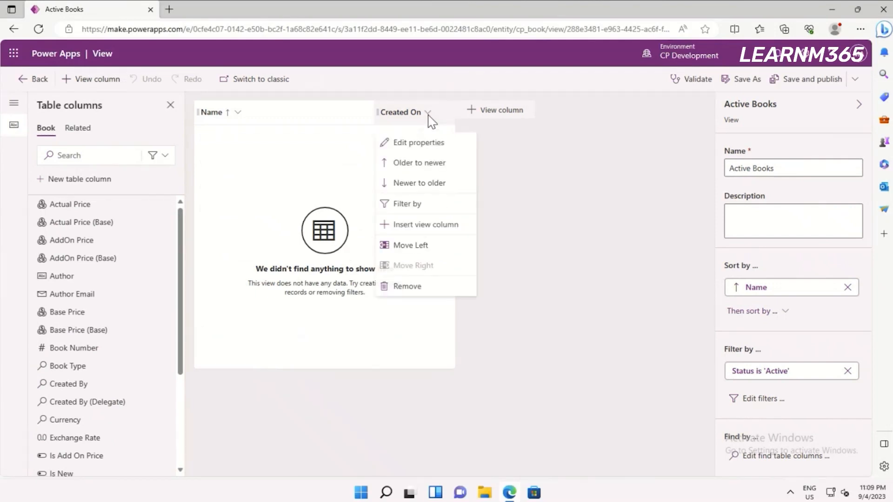
click(408, 288)
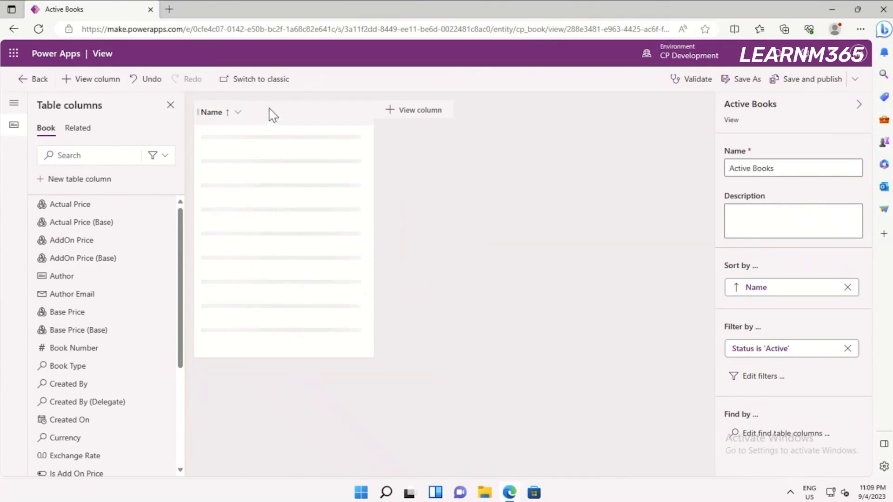
click(62, 354)
drag(404, 119, 232, 110)
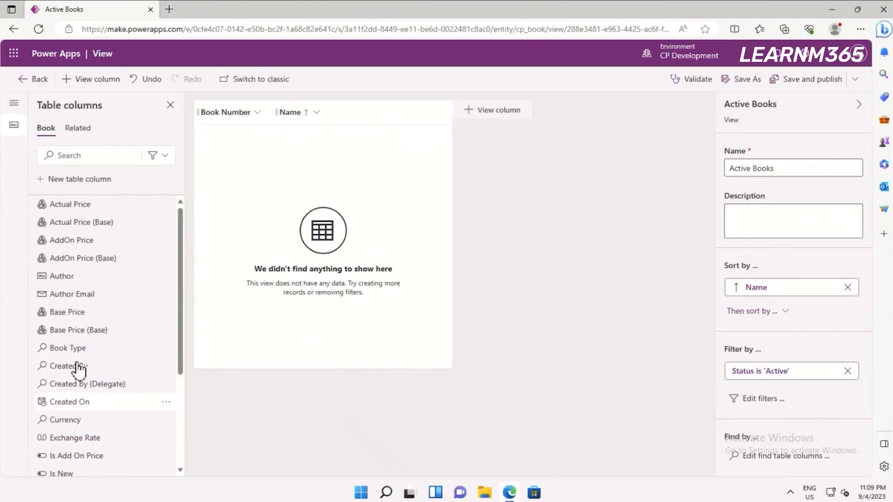
Add the Author, Actual Price and Is New columns to the view, placing Is New between Name and Author.
mouse_move(69, 282)
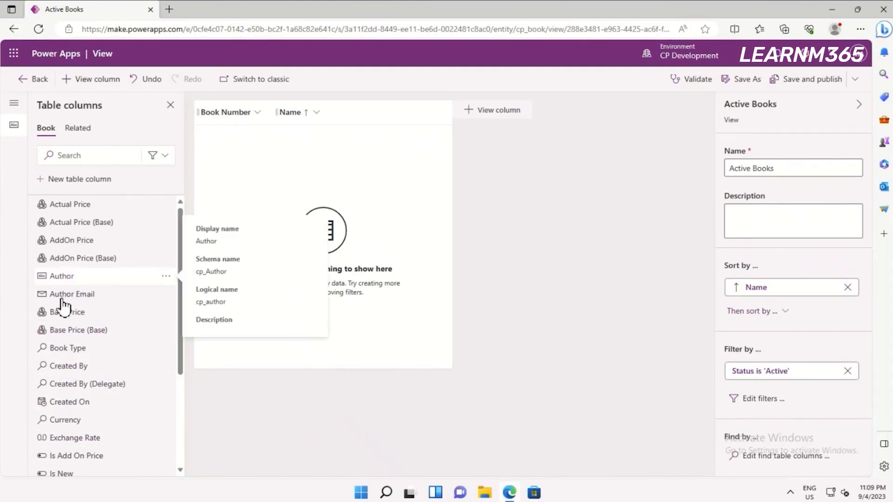
click(68, 278)
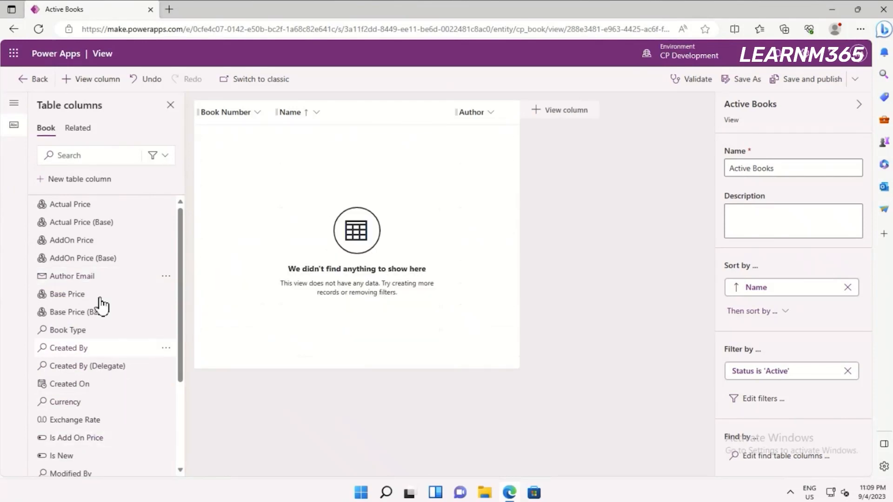
click(78, 207)
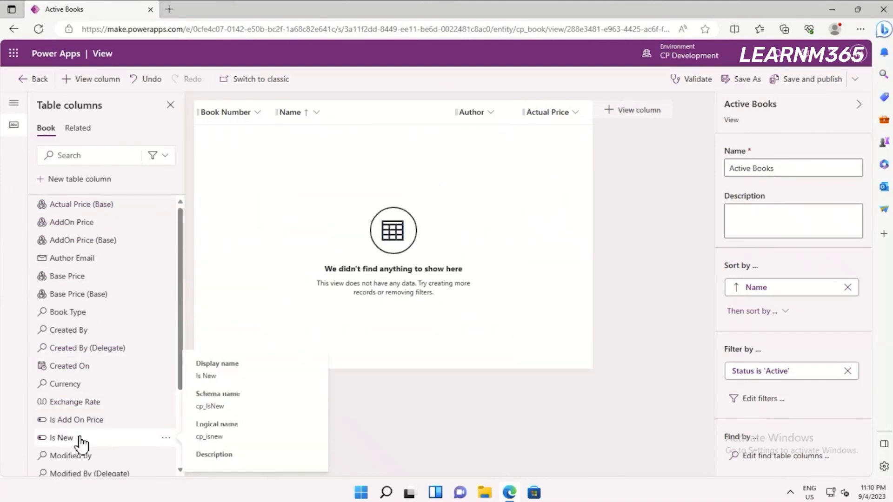
click(60, 440)
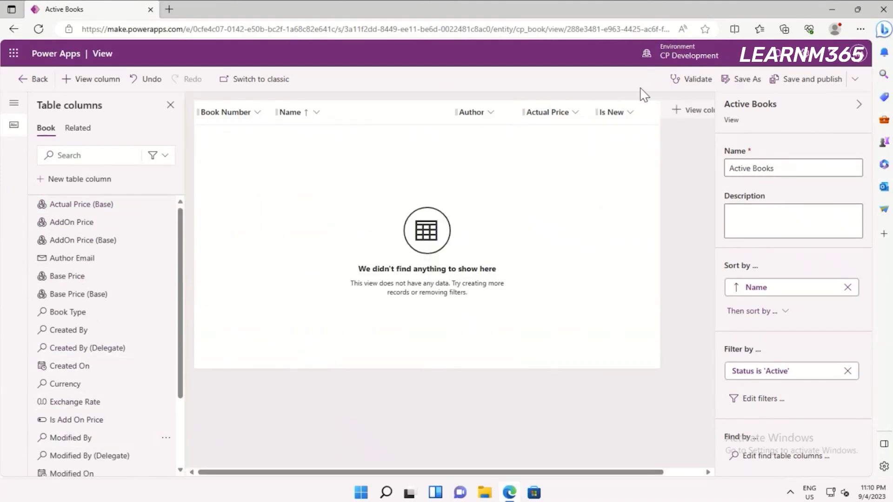
drag(622, 113, 479, 112)
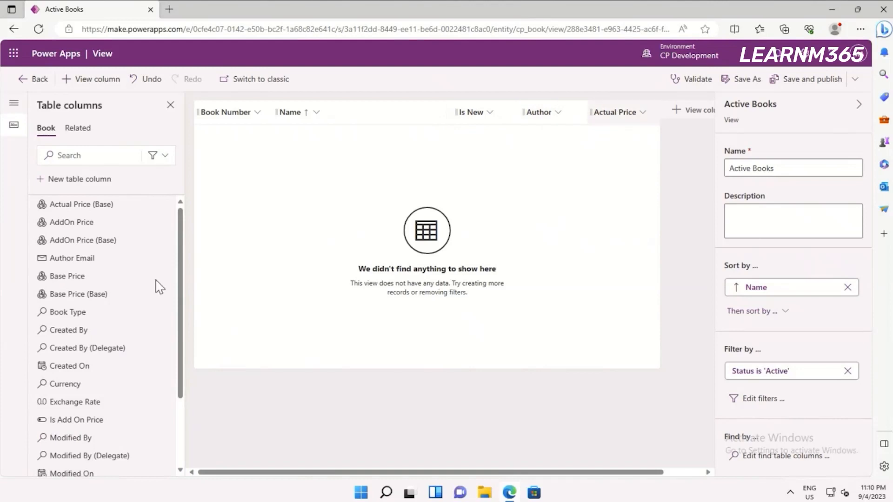
Add the Book Type column at the end of the view, and narrow the Name column and widen Book Type.
mouse_move(116, 393)
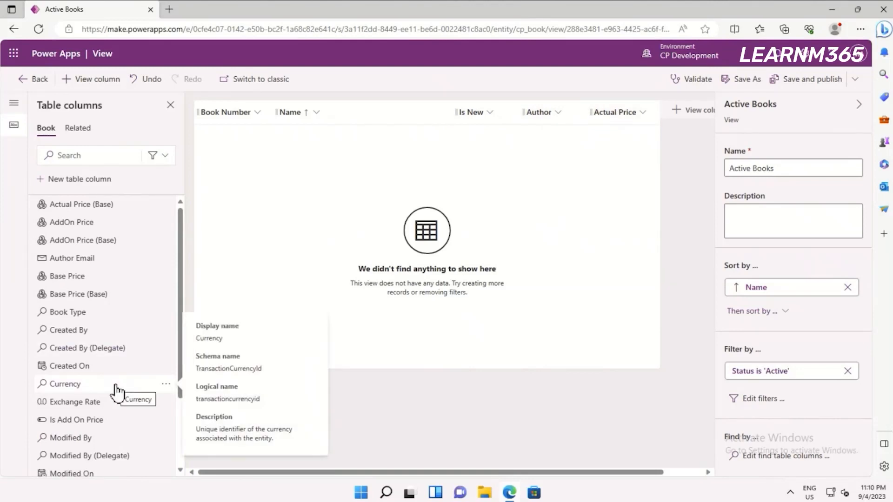
click(58, 317)
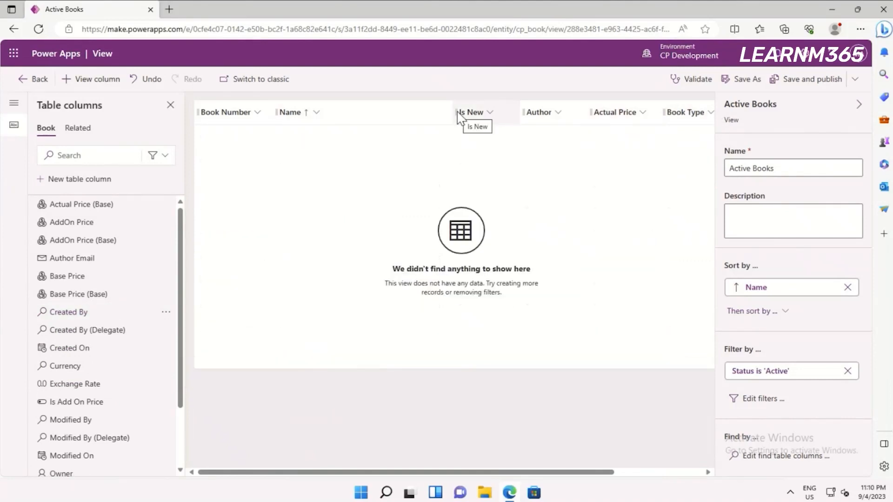
drag(458, 119, 404, 109)
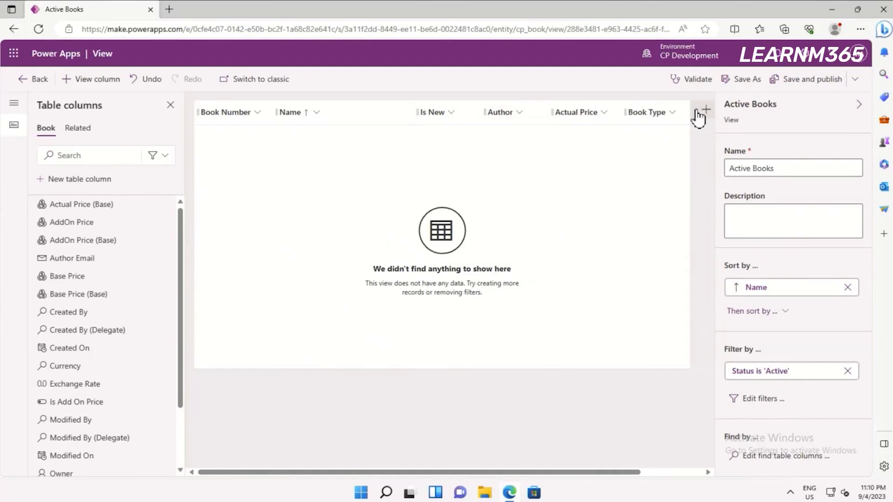
drag(688, 109, 710, 107)
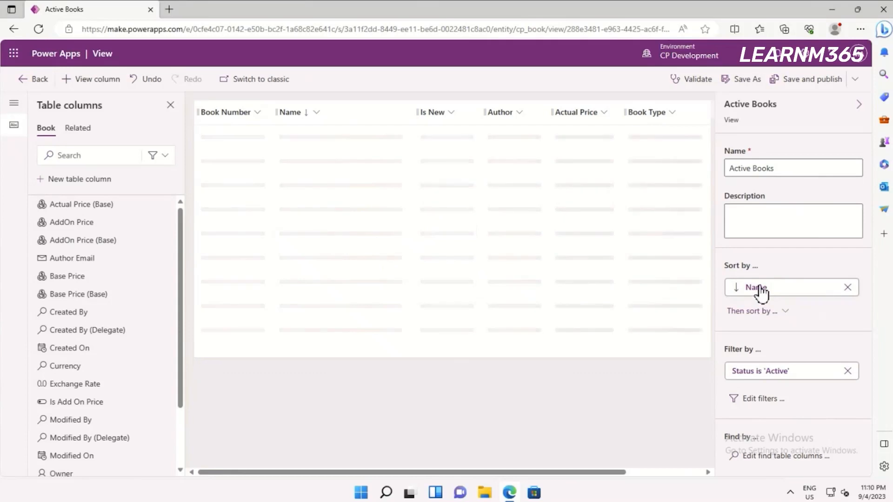
Sort the Active Books view by Book Type in ascending order instead of by Name.
click(777, 322)
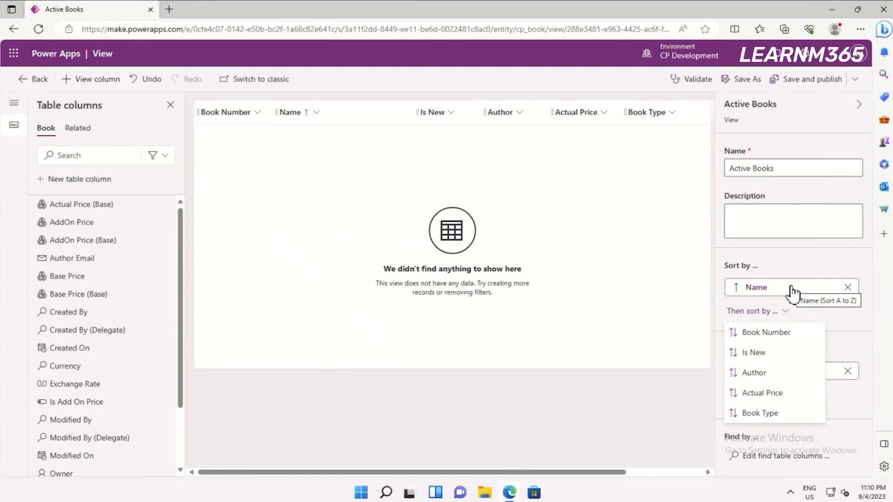
click(774, 411)
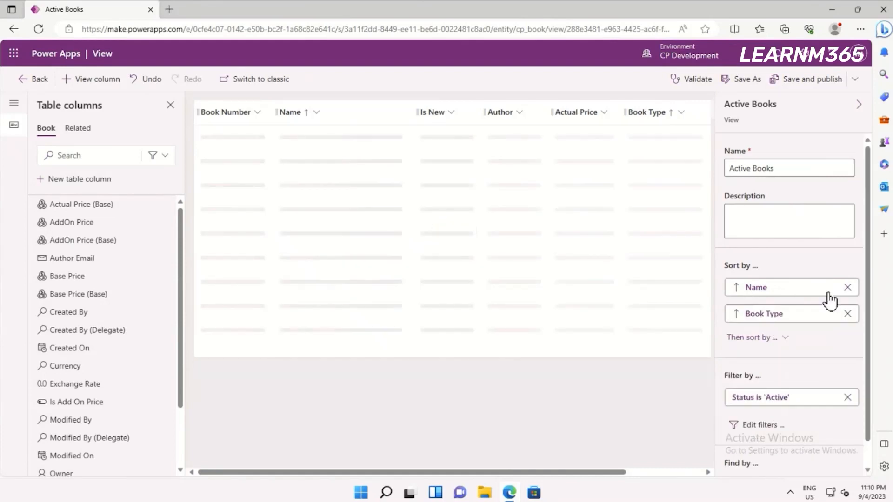
click(848, 288)
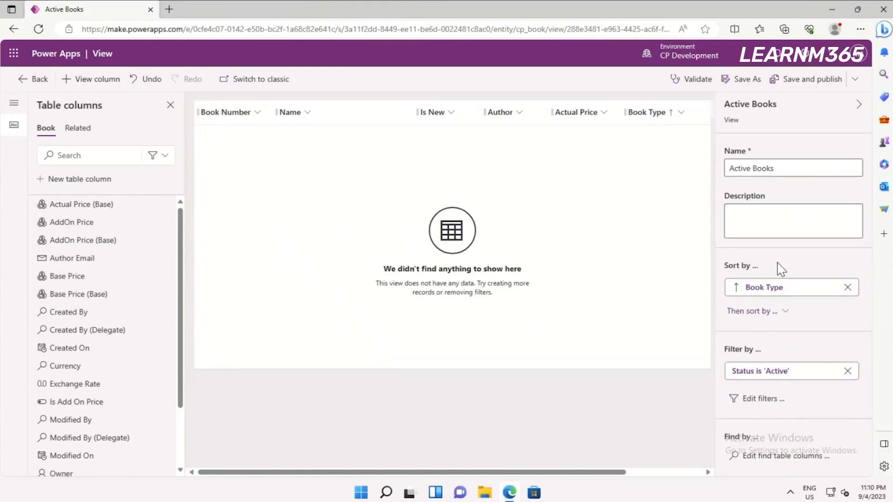
Add Name as the secondary ascending sort of the Active Books view, and save and publish the view.
click(772, 320)
click(764, 354)
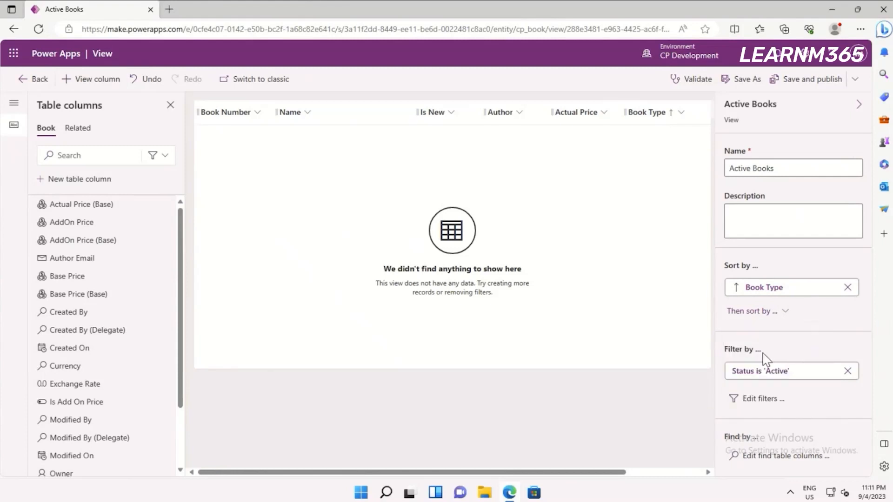
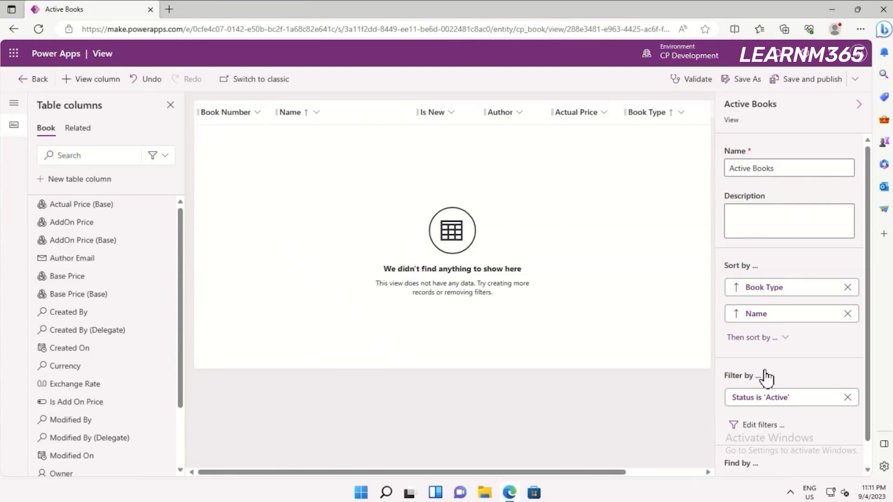
click(798, 82)
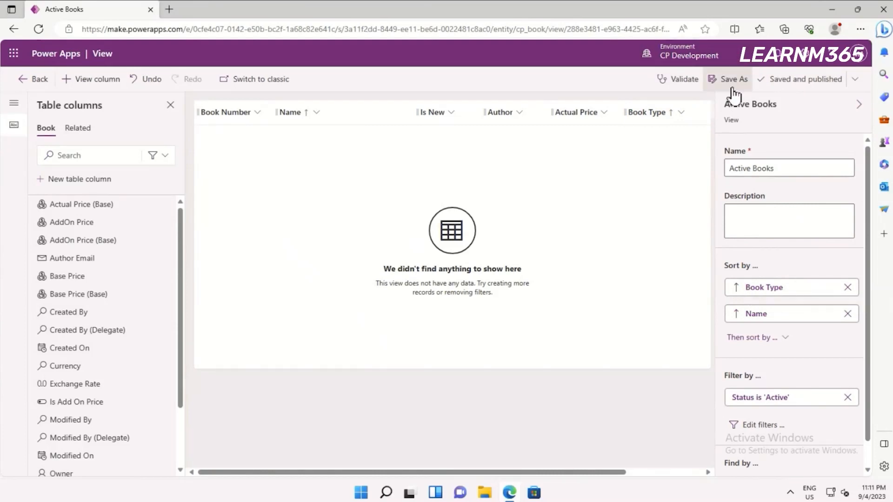
Save a copy of the Active Books view under the name New Books.
click(737, 88)
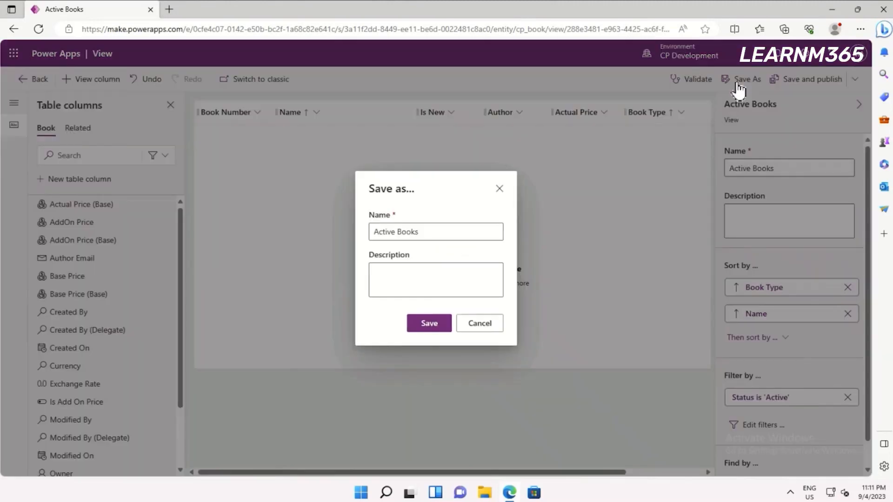
click(438, 231)
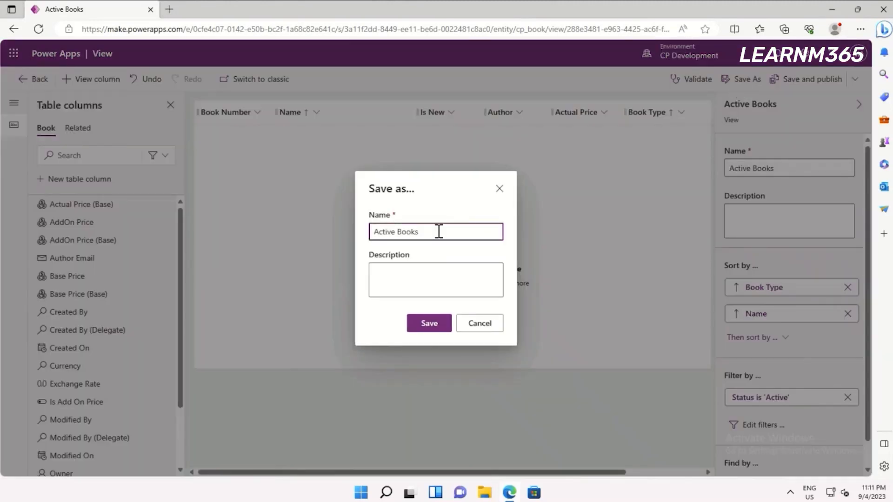
key(ctrl+a)
text(New Book)
click(431, 331)
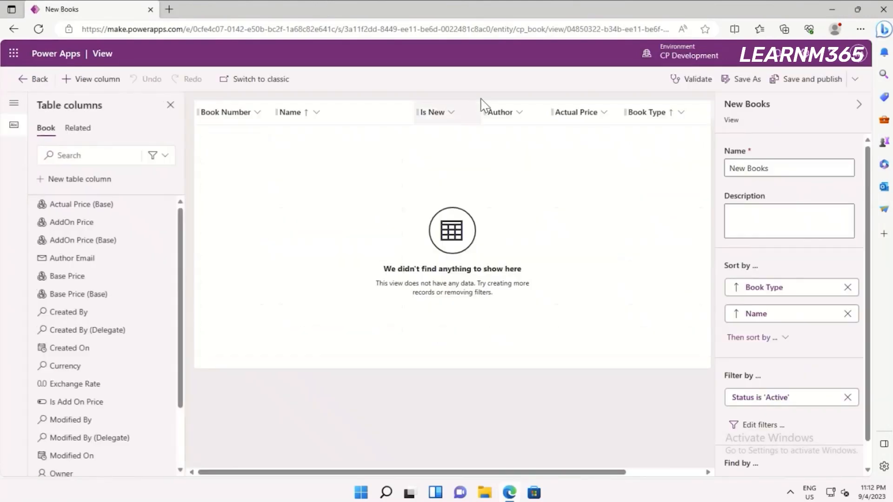
Replace the Is New column in the New Books view with Author Email between Author and Actual Price, and slightly narrow the Name column.
click(450, 120)
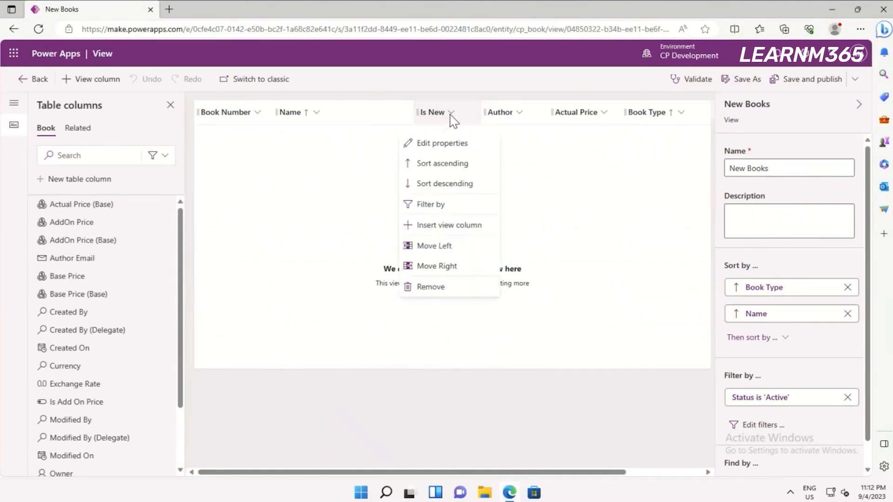
click(431, 287)
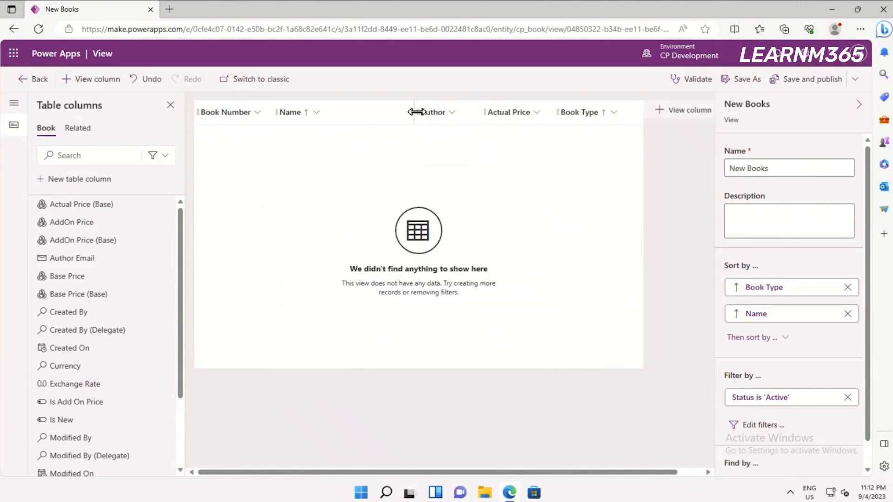
drag(415, 111, 401, 112)
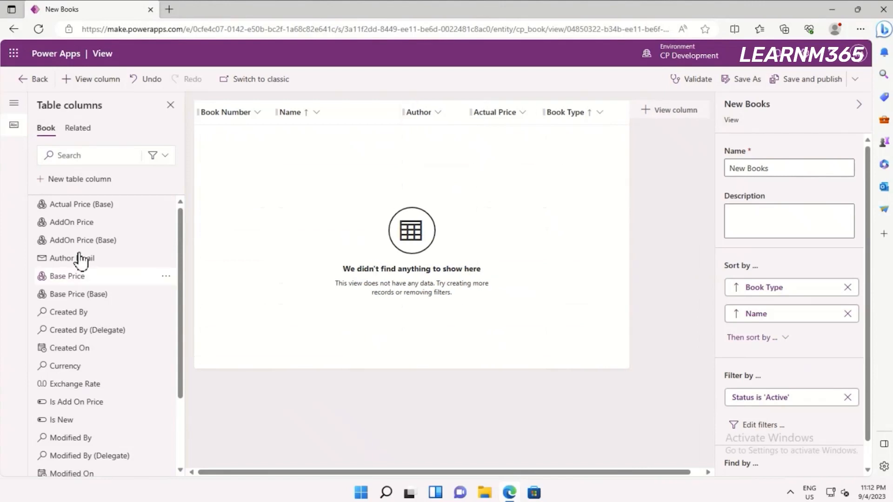
drag(72, 260, 335, 182)
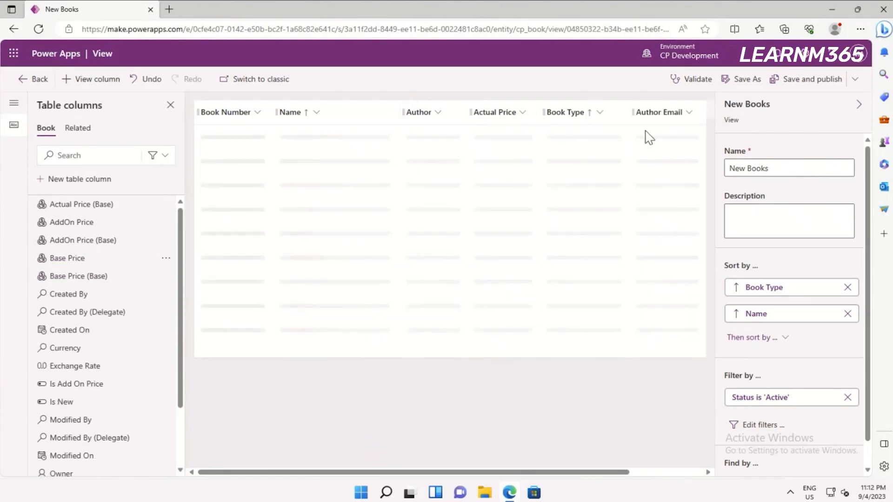
drag(664, 122, 495, 119)
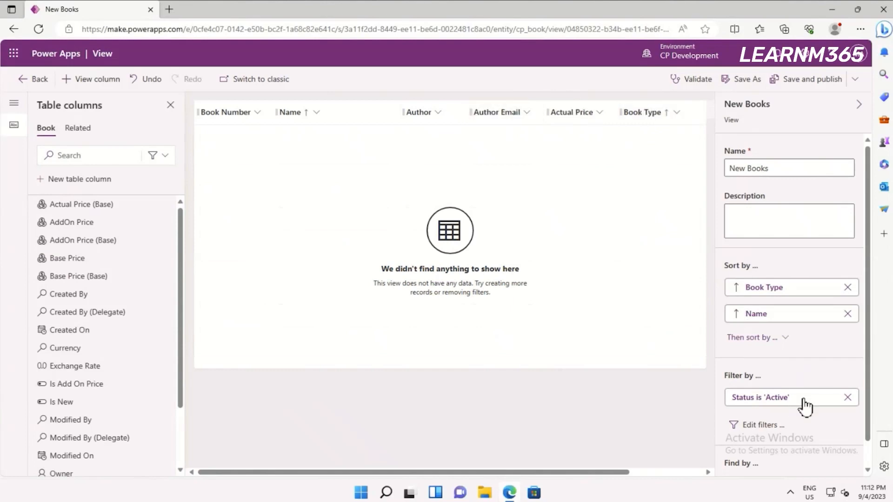
Change the view's Status filter to Is New equals Yes, and save and publish the New Books view.
click(752, 432)
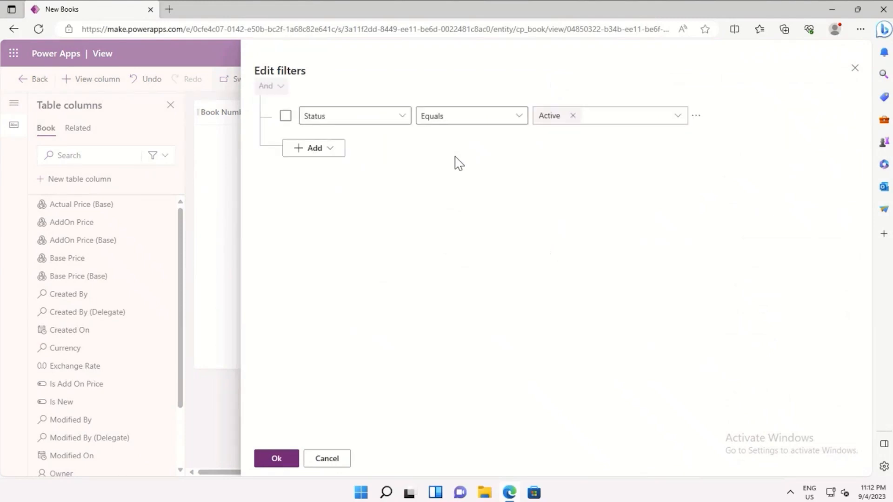
click(318, 149)
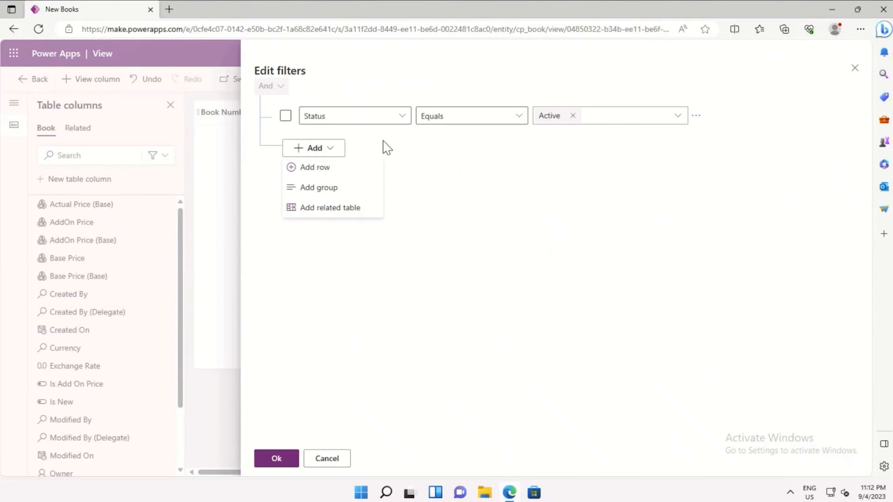
click(397, 116)
click(403, 118)
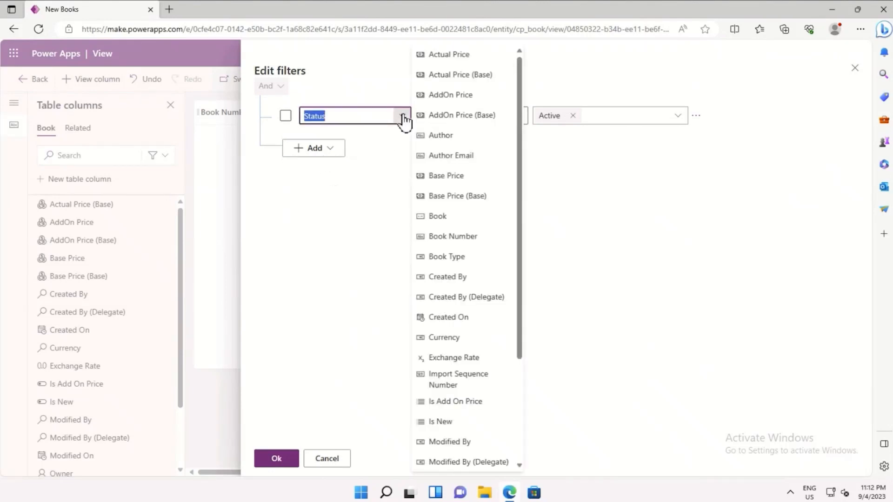
click(437, 421)
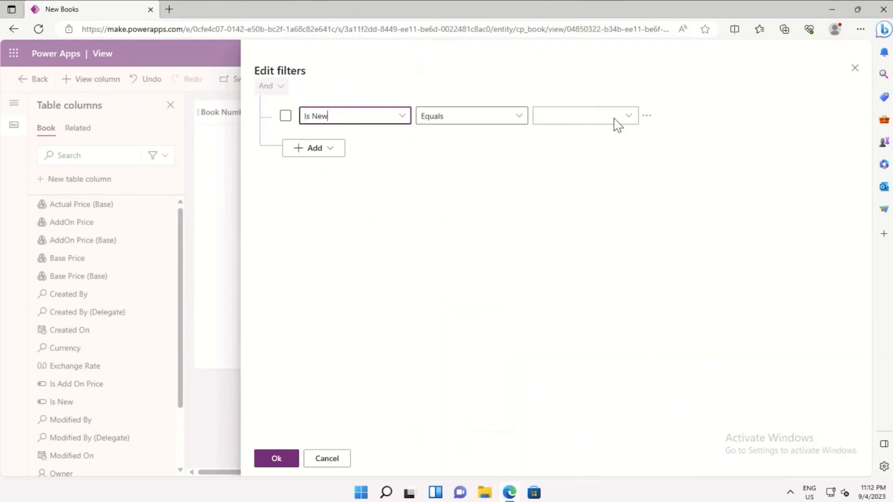
click(628, 116)
click(545, 155)
click(276, 458)
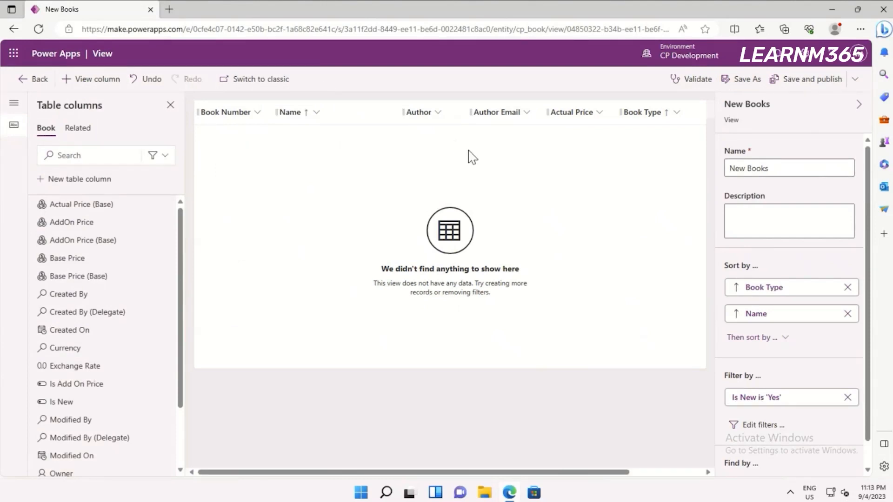
click(806, 82)
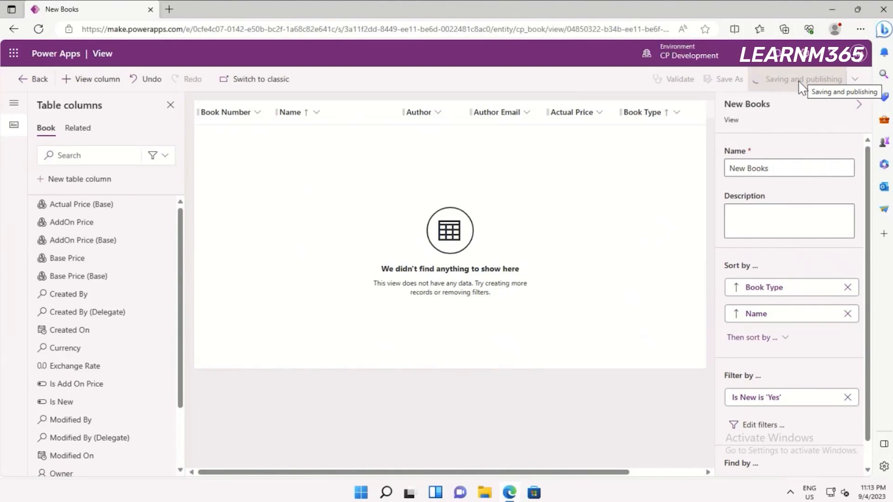
Leave the view editor and examine the dashboard, fundraisers and donations pages of the Fundraiser app as a sample model-driven app.
click(25, 81)
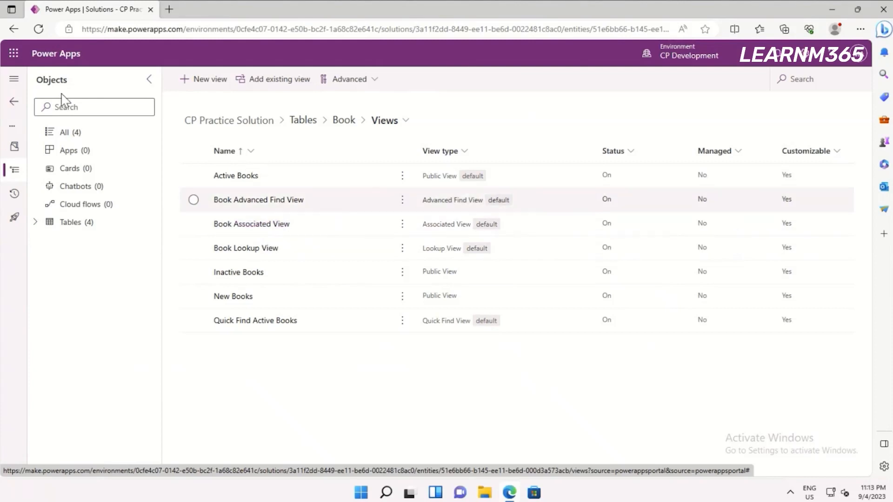
click(17, 104)
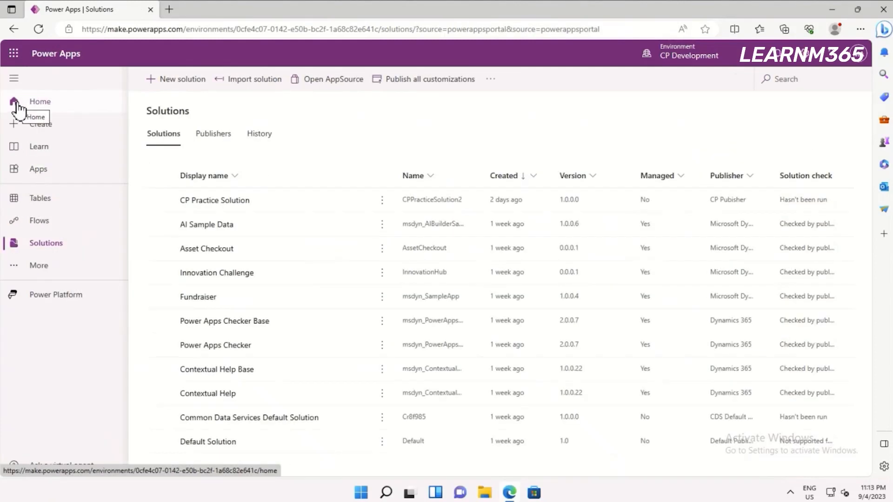
click(33, 171)
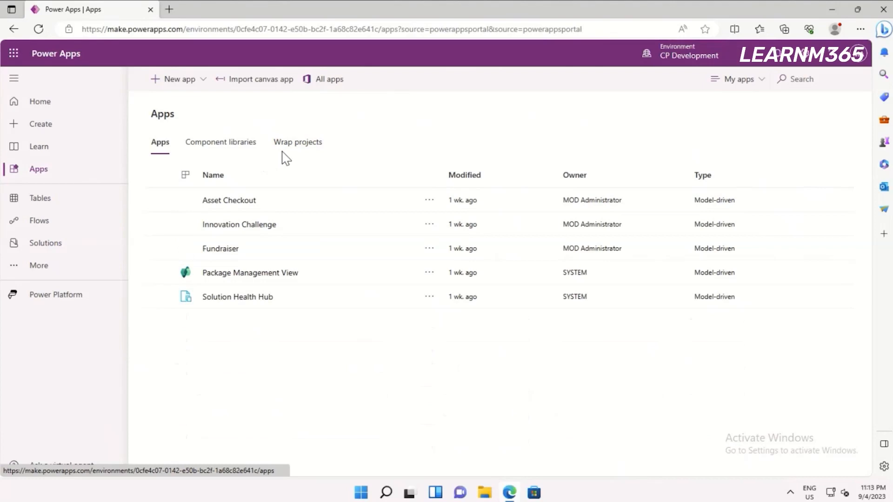
click(220, 253)
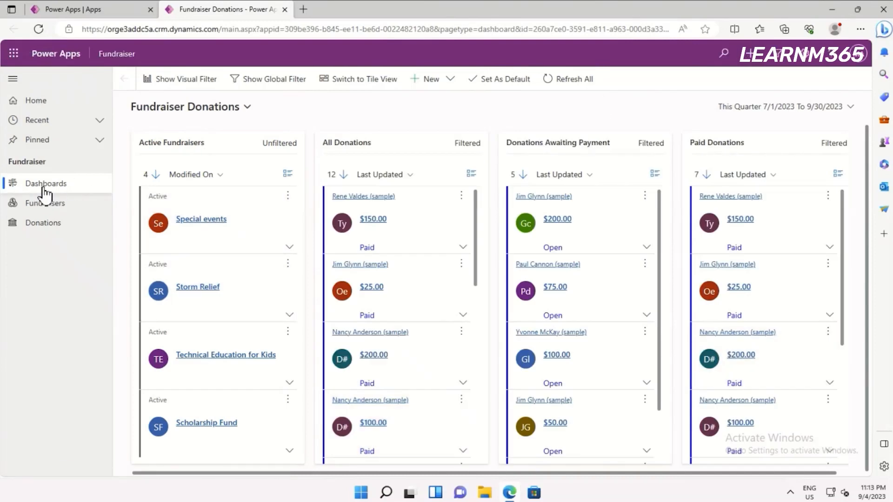
click(54, 212)
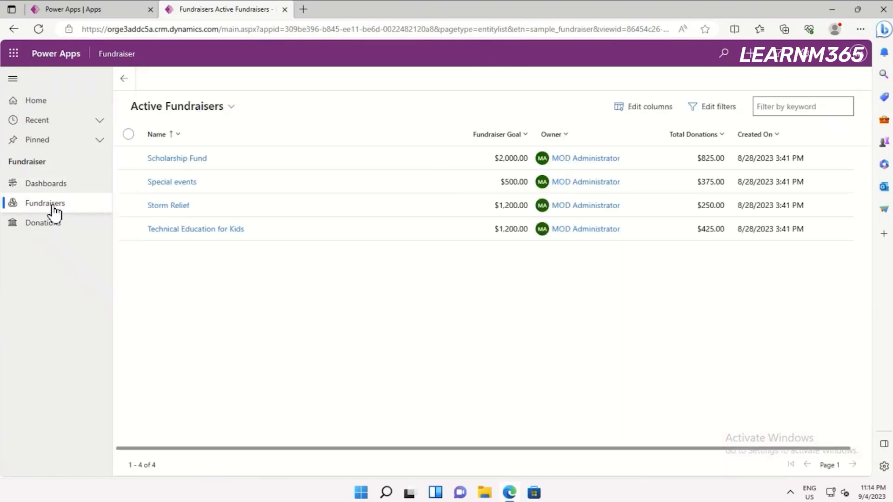
click(48, 227)
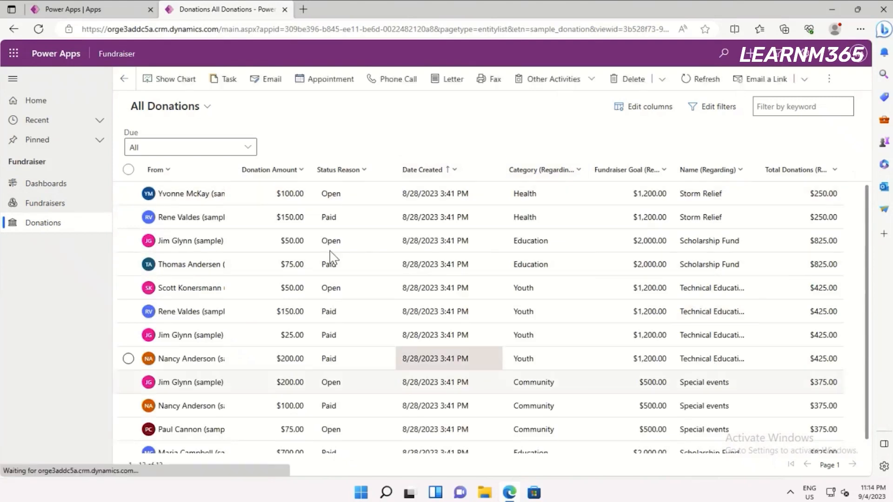
click(285, 9)
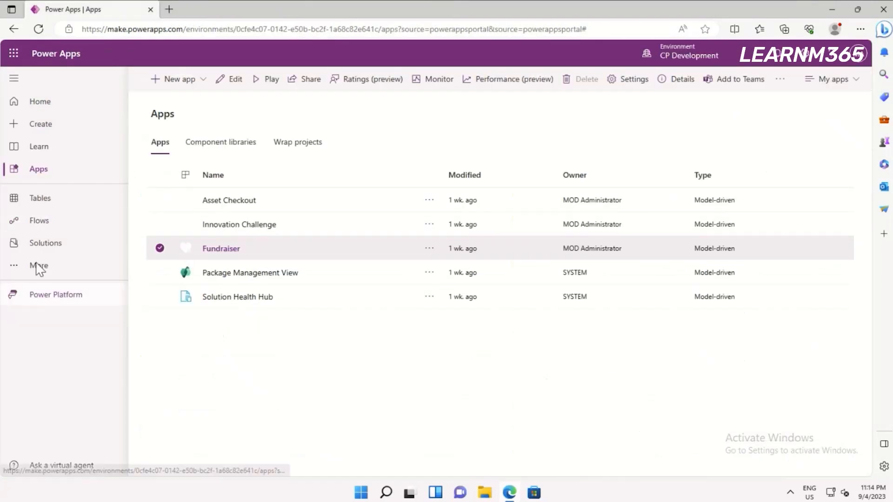
Create a new model-driven app named Book Management in CP Practice Solution.
click(46, 251)
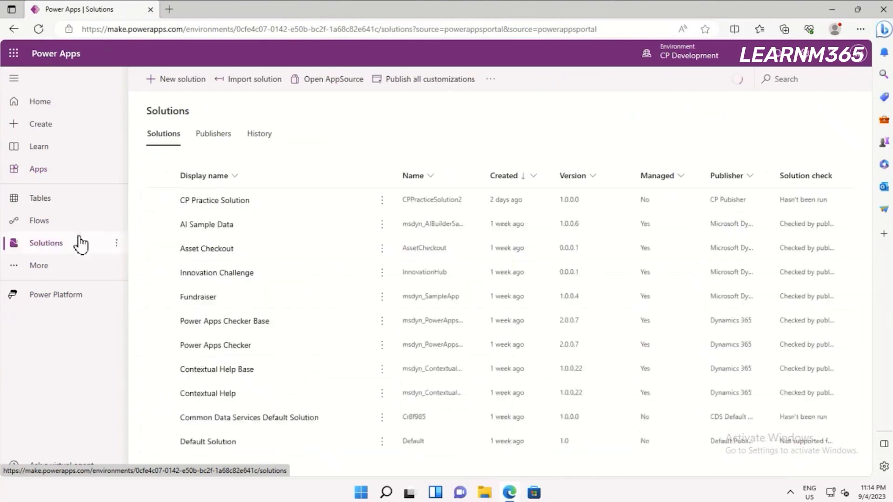
click(223, 201)
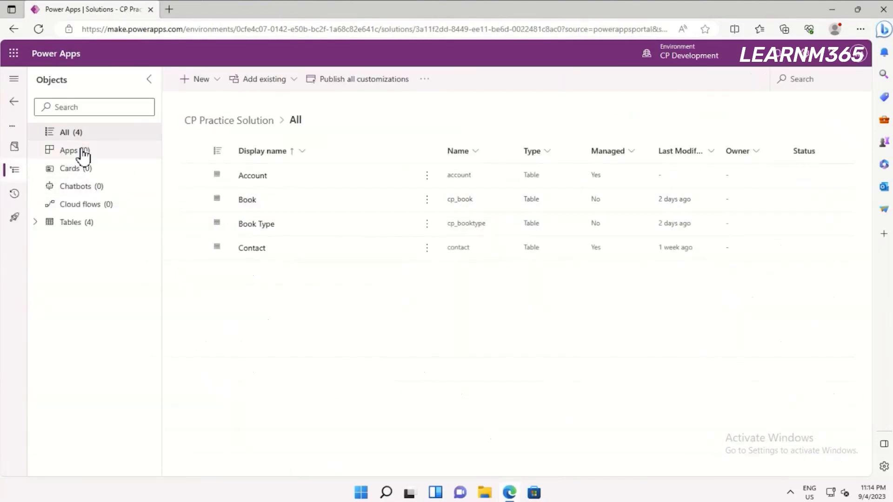
click(214, 85)
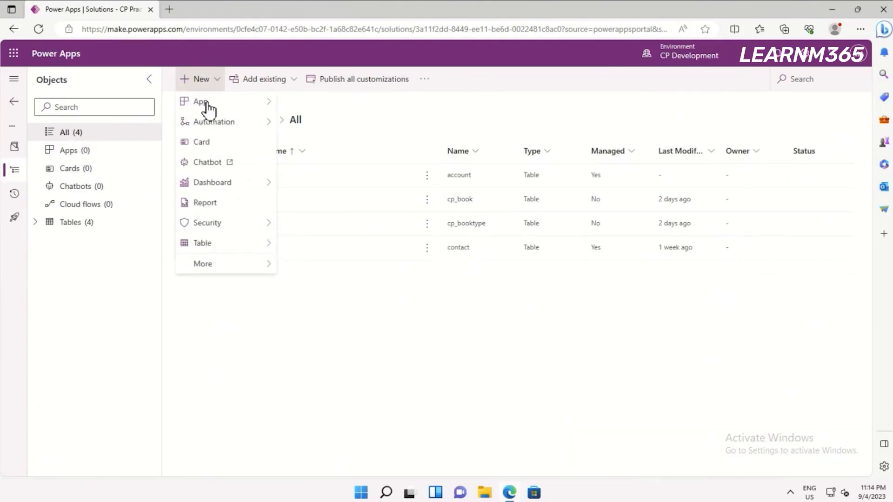
mouse_move(207, 104)
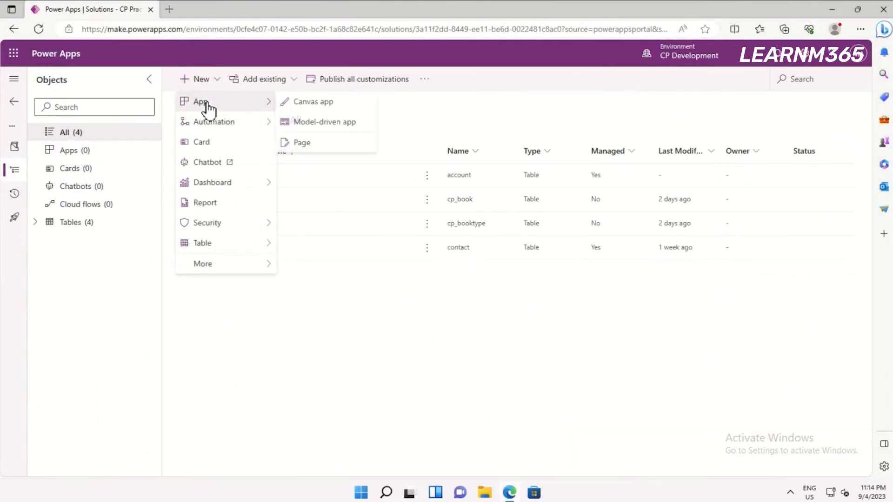
click(306, 125)
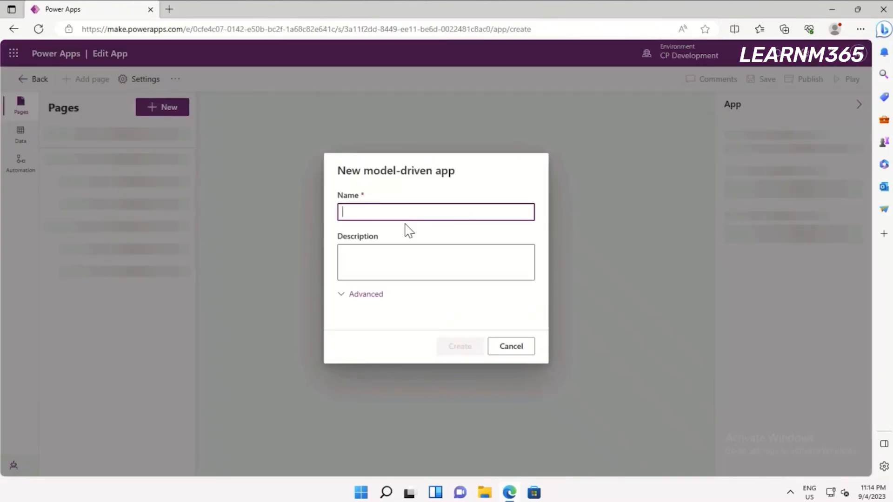
click(413, 215)
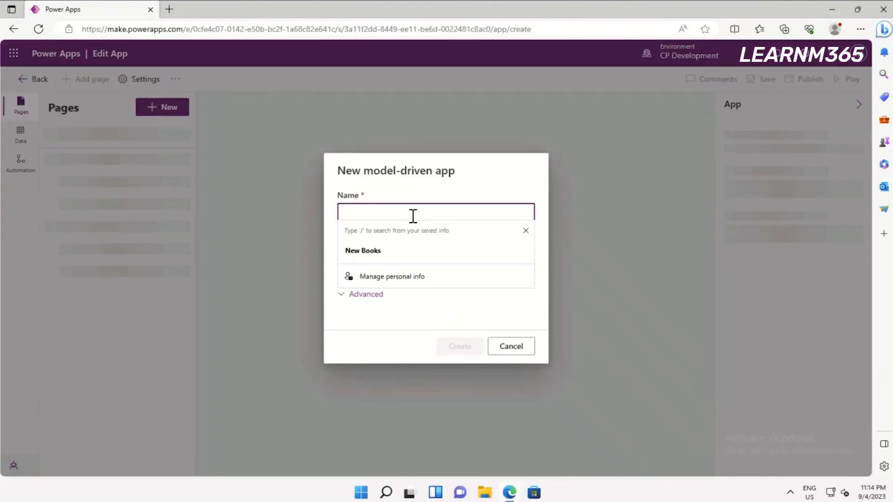
text(Boo)
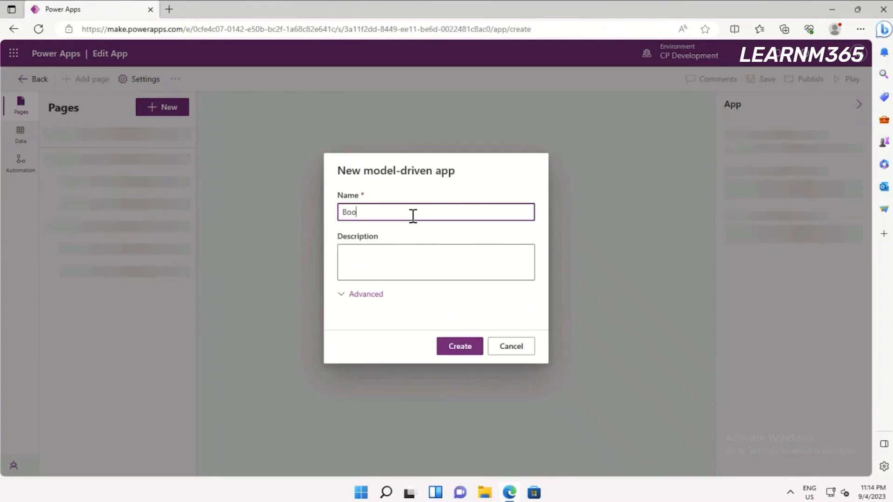
text(k Management)
click(459, 351)
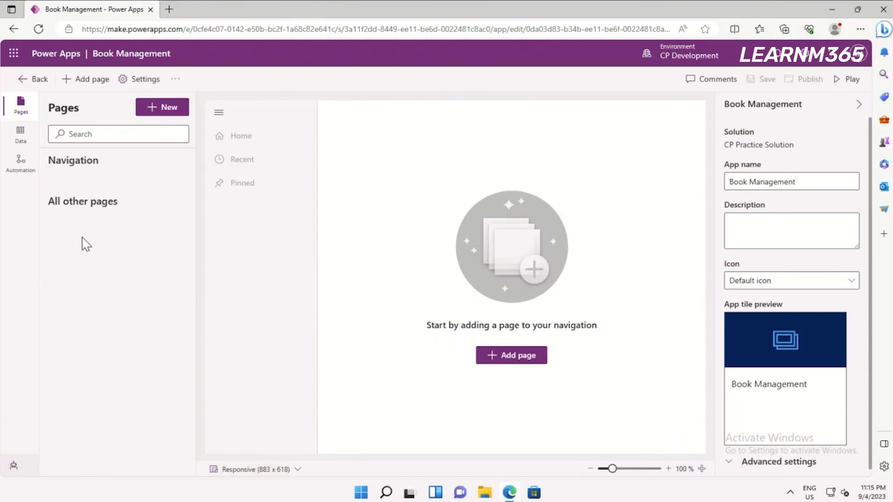
Review the data and automation sections of the Book Management app designer, and return to its pages.
click(21, 139)
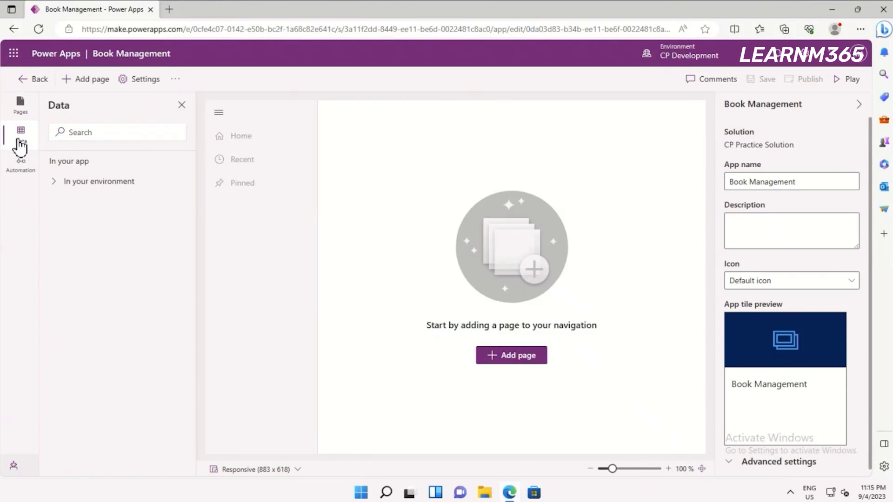
click(19, 170)
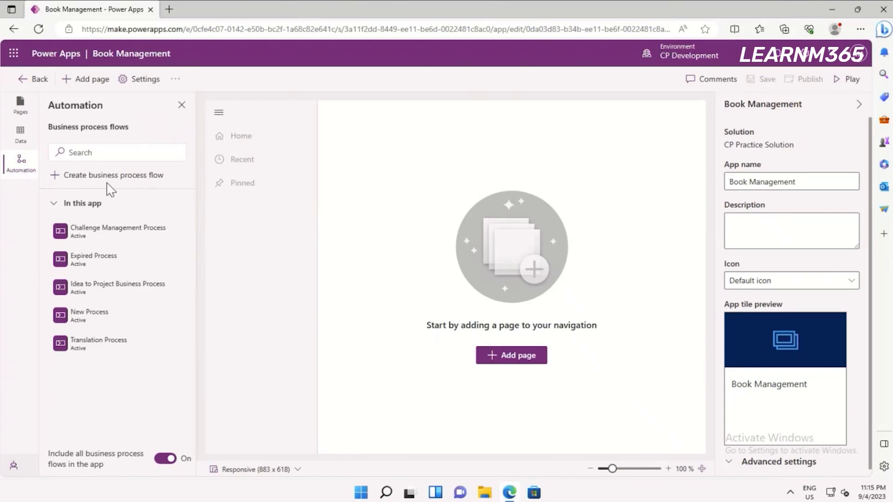
click(139, 157)
click(19, 114)
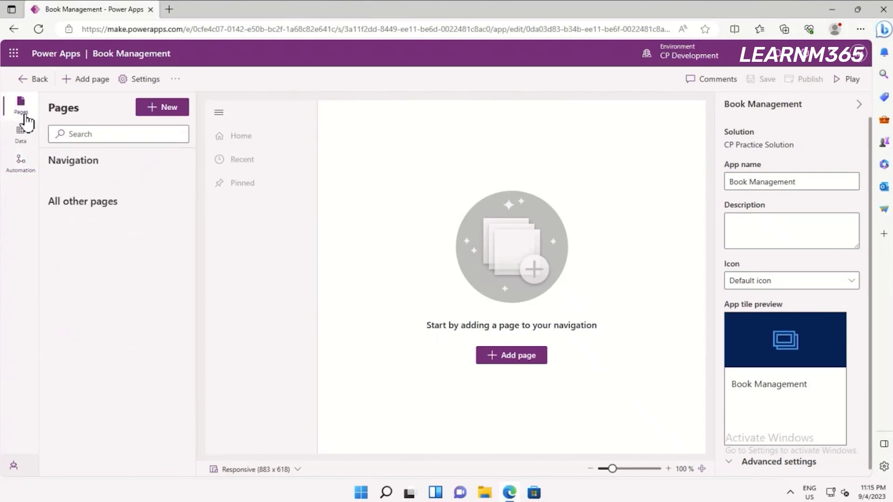
Add Dataverse table pages for the existing Book and Book Type tables, shown in the app's navigation.
click(170, 116)
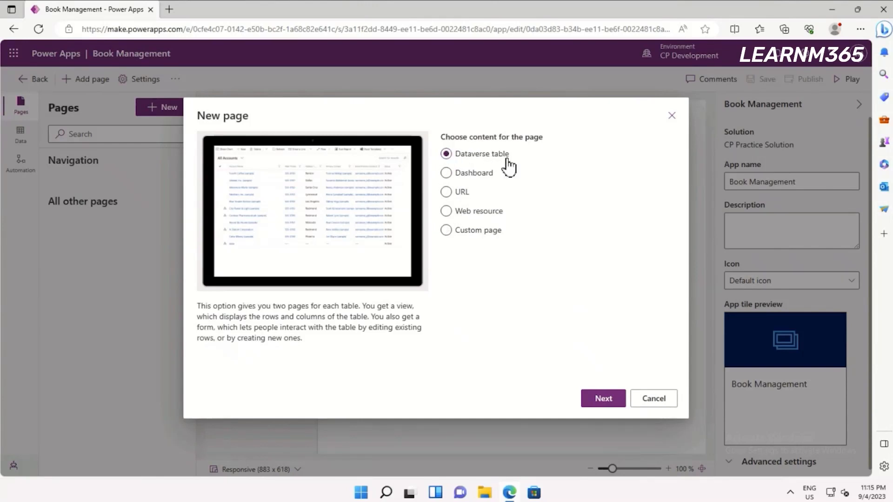
click(599, 400)
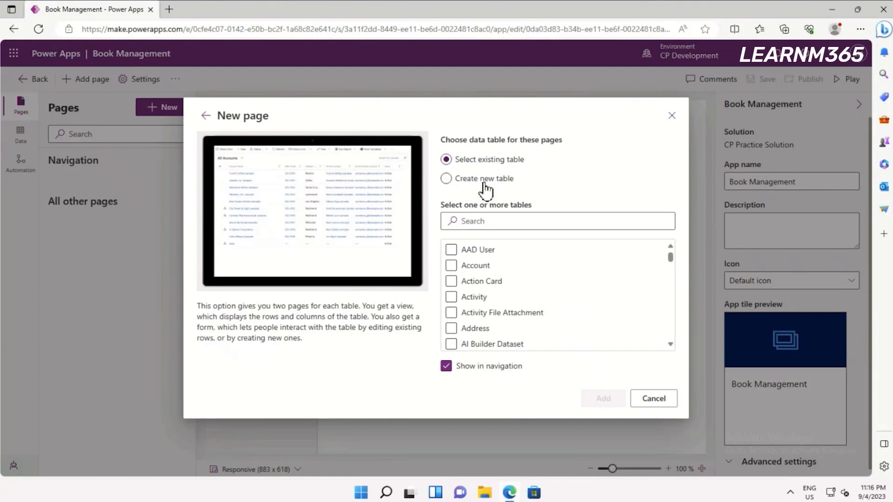
click(461, 227)
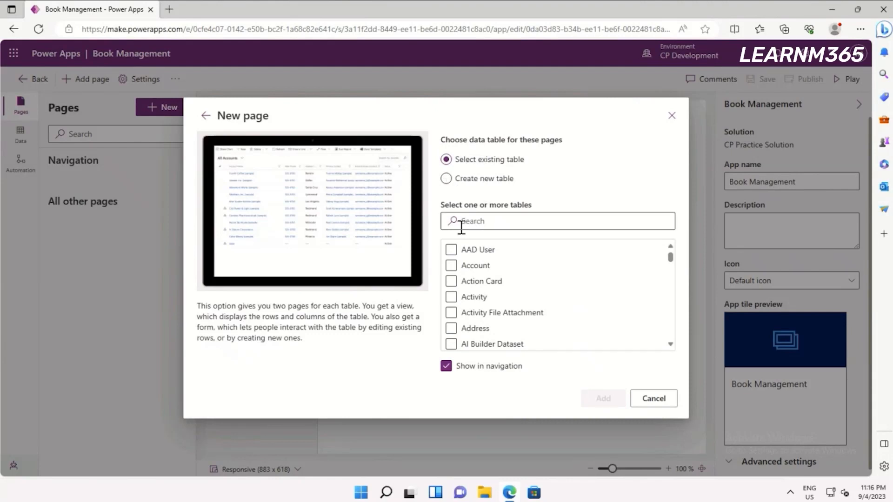
click(493, 222)
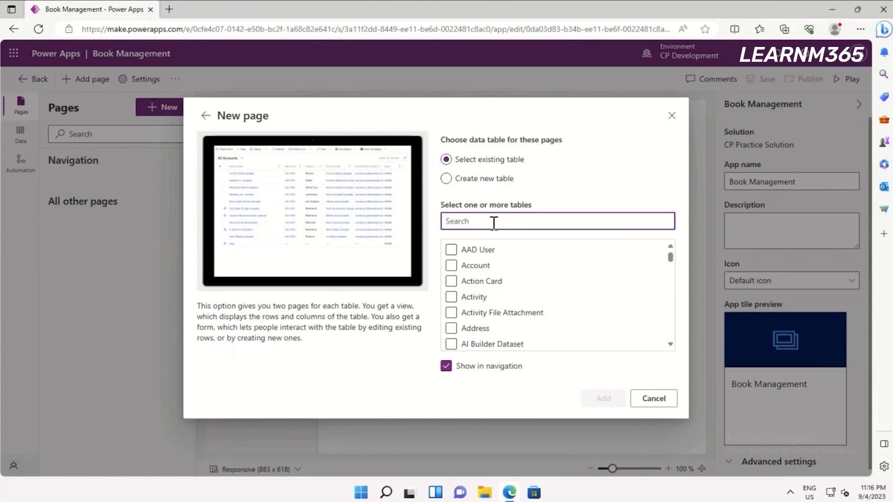
text(boo)
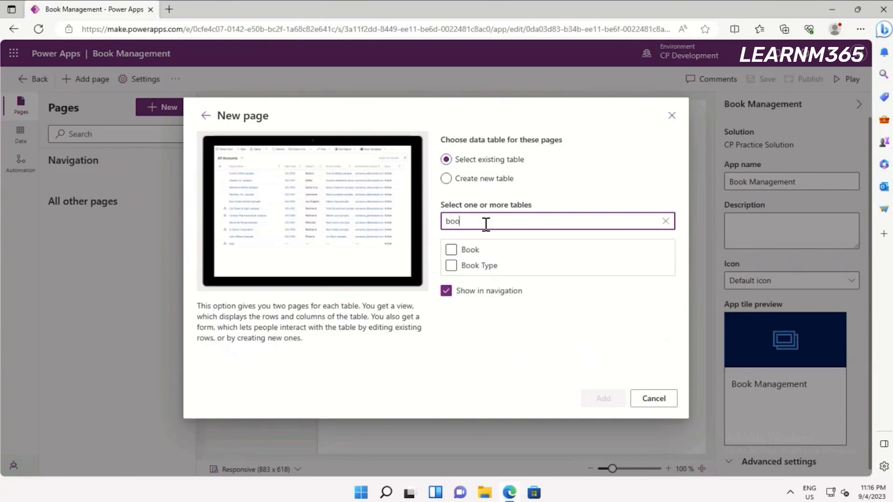
click(451, 265)
click(452, 251)
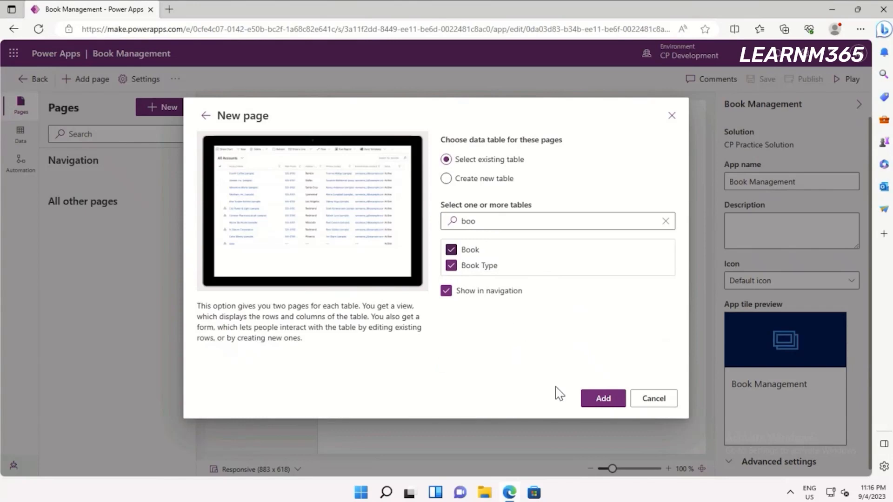
click(602, 399)
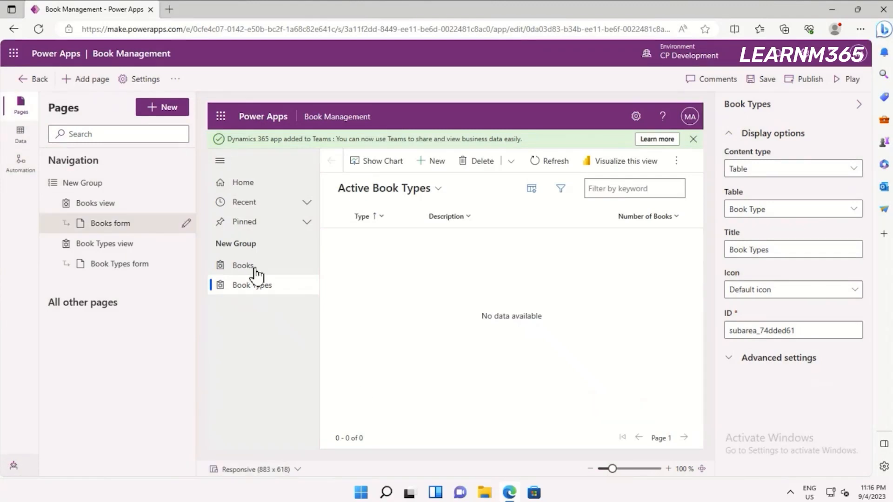
Rename the navigation group containing the book pages as Book Details.
click(95, 183)
click(796, 173)
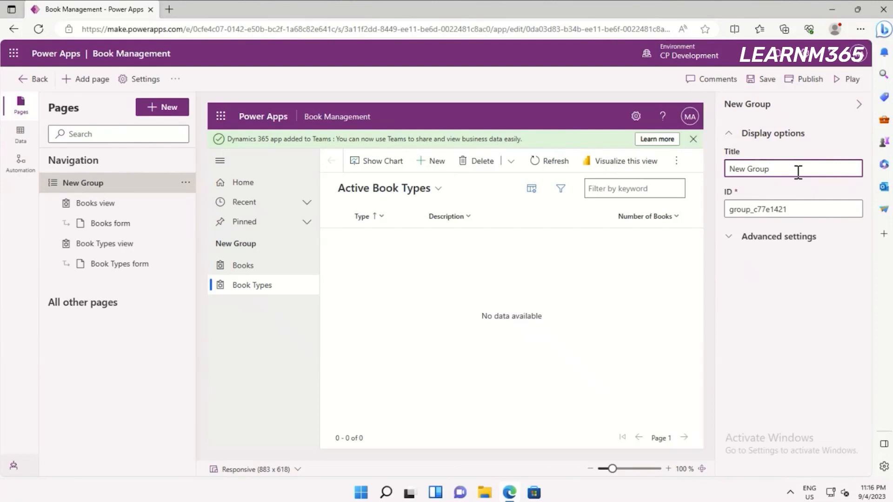
key(BackSpace)
key(BackSpace)
key(BackSpace)
key(BackSpace)
key(BackSpace)
key(BackSpace)
key(BackSpace)
key(BackSpace)
text(Details)
text(Book)
click(95, 327)
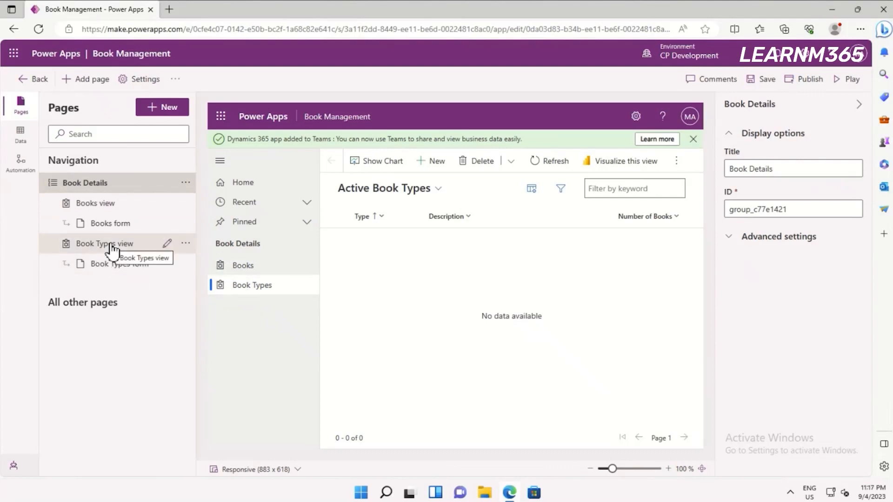
Move the Book Types view above the Books view in the navigation, and enable areas for the navigation bar.
click(185, 244)
click(219, 302)
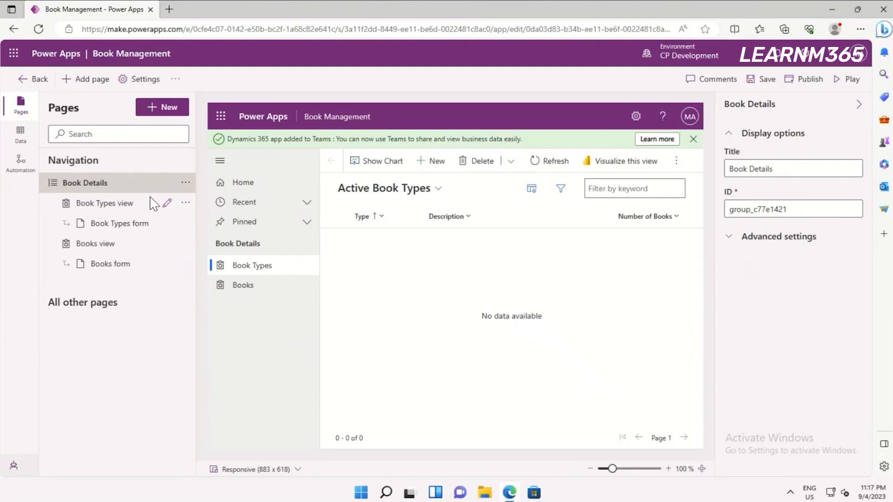
click(91, 170)
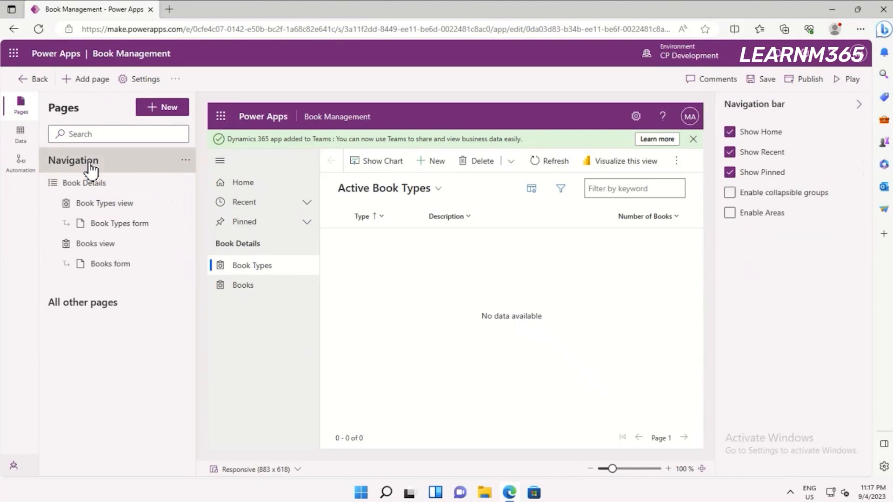
click(729, 213)
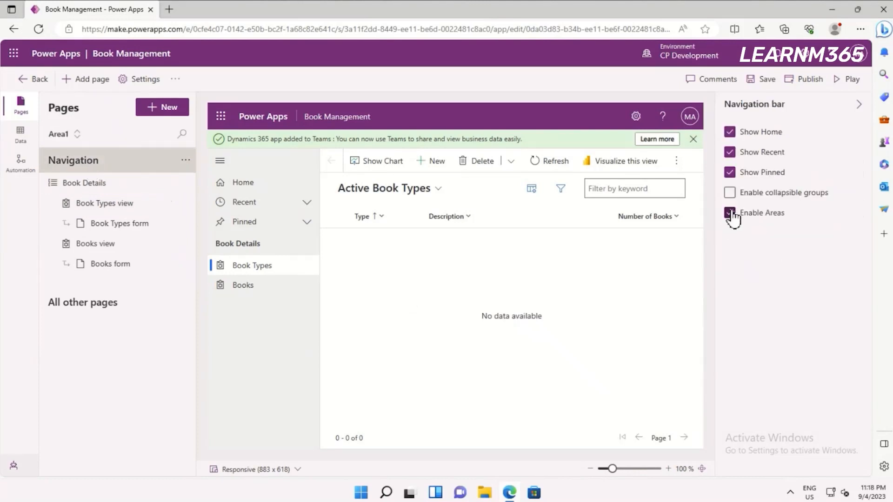
Rename the area Area1 as Data Management.
click(66, 135)
click(73, 163)
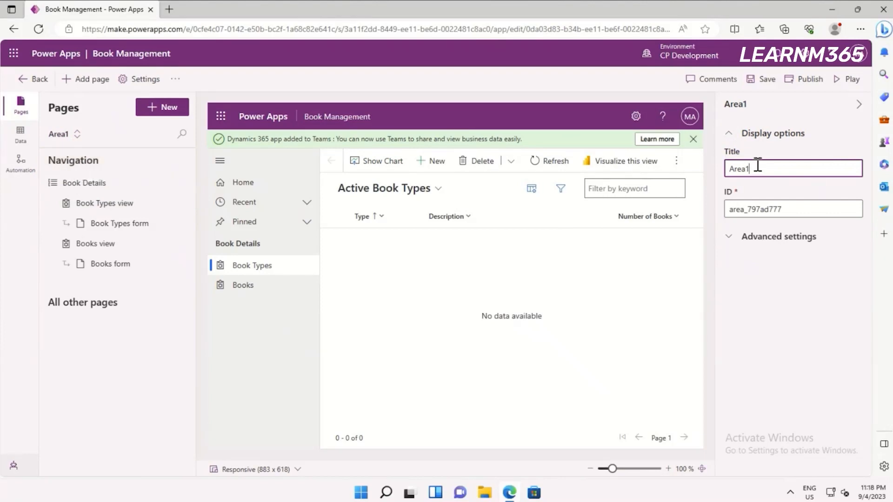
key(BackSpace)
key(BackSpace)
key(BackSpace)
key(BackSpace)
key(BackSpace)
text(Data Management)
click(47, 378)
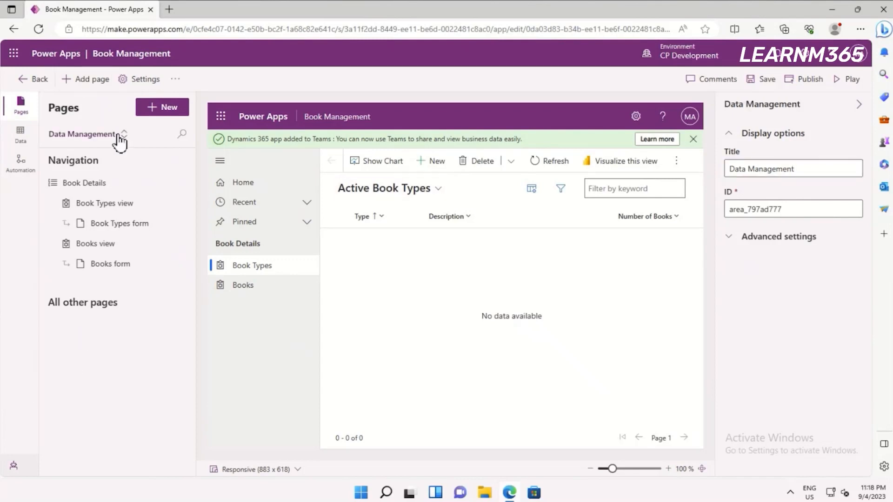
Create a second navigation area titled Administration.
click(164, 109)
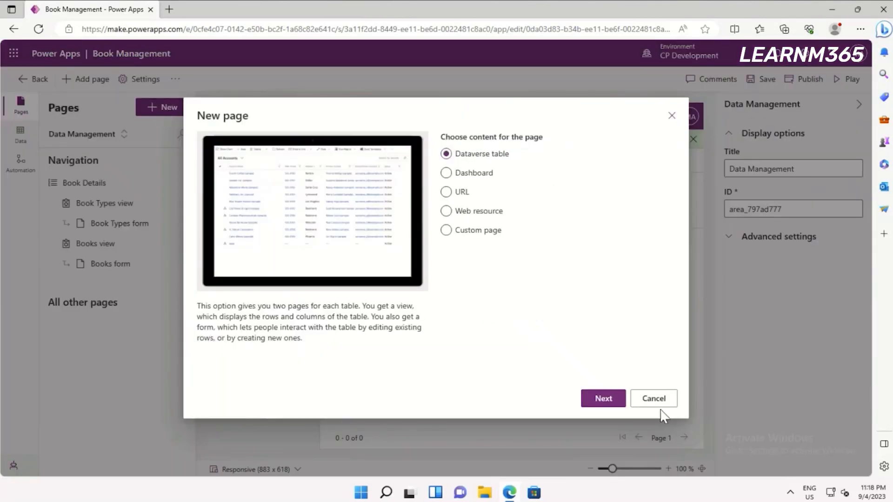
click(10, 167)
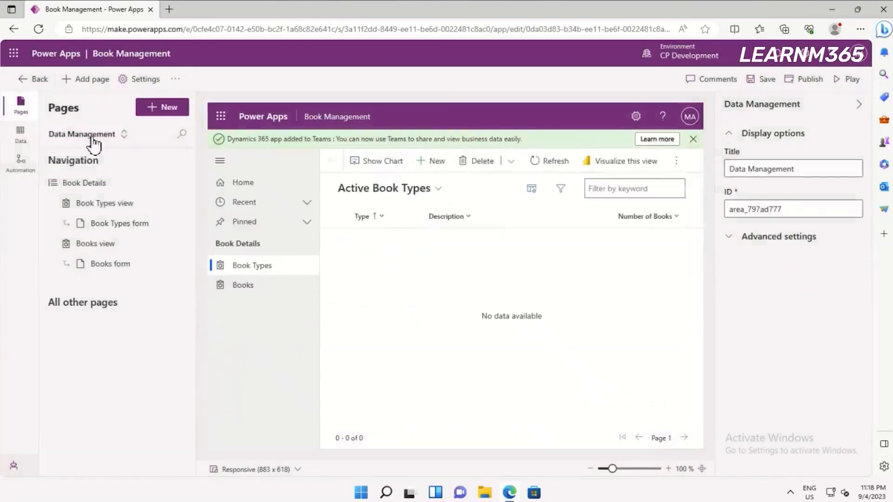
click(91, 136)
click(77, 190)
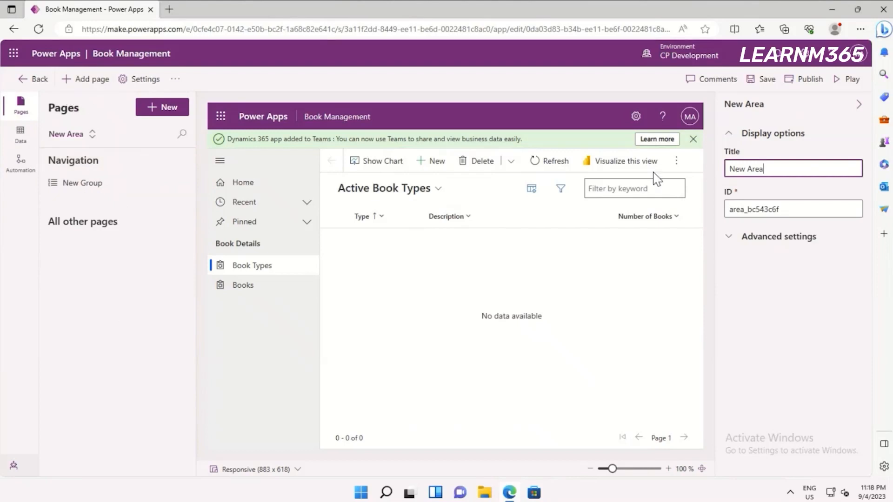
triple_click(780, 170)
text(Admins)
key(BackSpace)
text(istration)
click(774, 287)
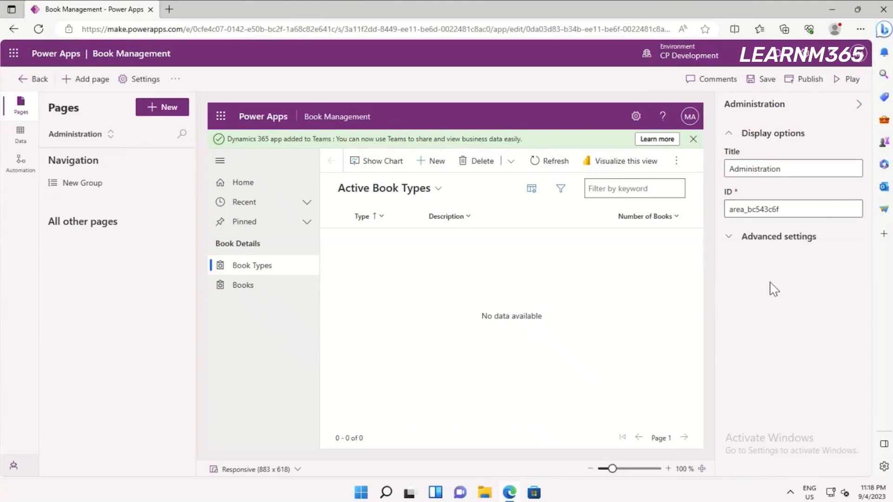
Rename the new group in the Administration area as Admin Portals.
click(82, 186)
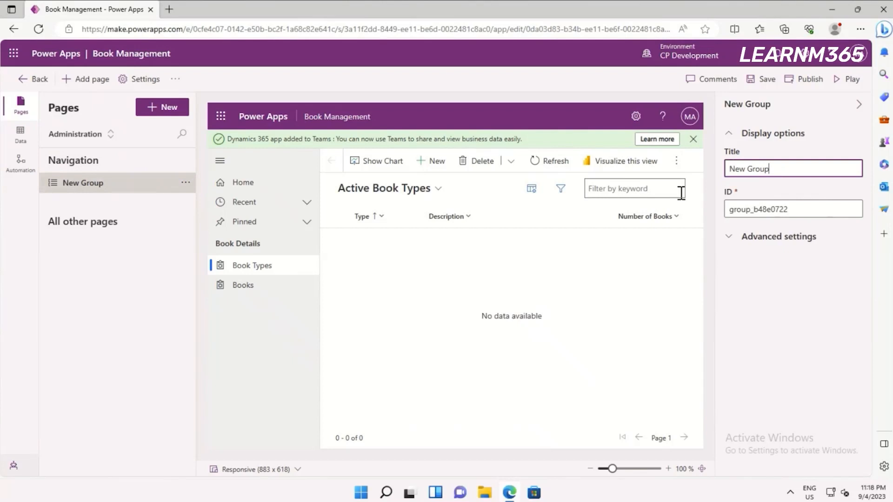
key(BackSpace)
key(BackSpace)
key(BackSpace)
key(BackSpace)
key(BackSpace)
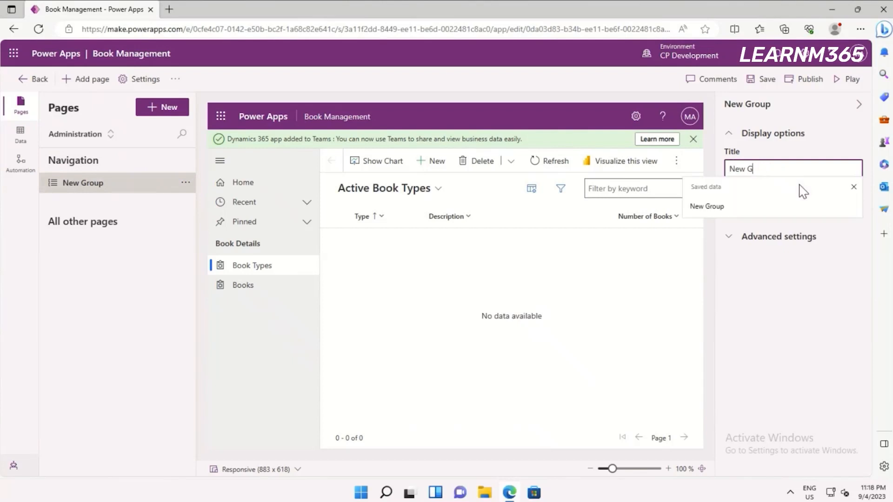
key(BackSpace)
key(BackSpace)
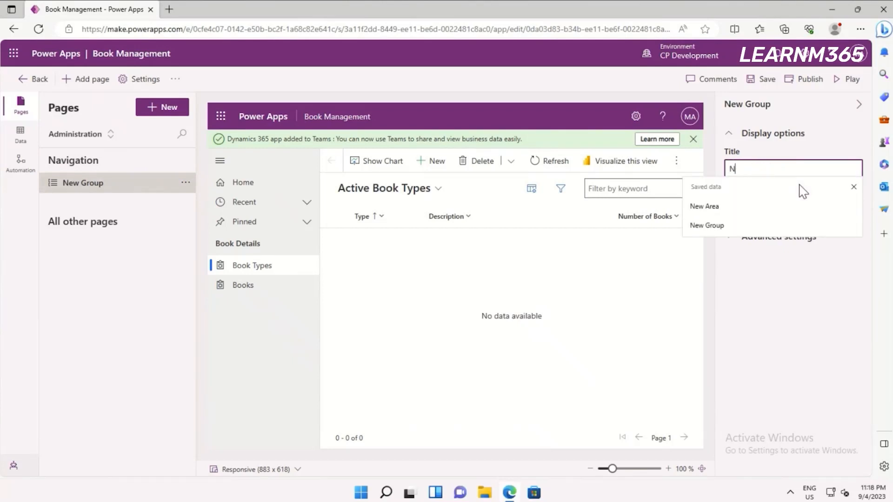
key(BackSpace)
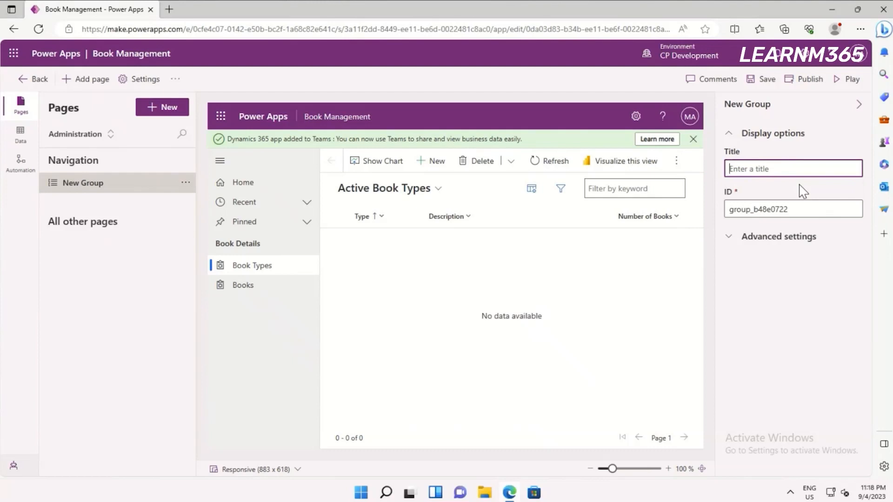
text(Admin Portals)
click(104, 314)
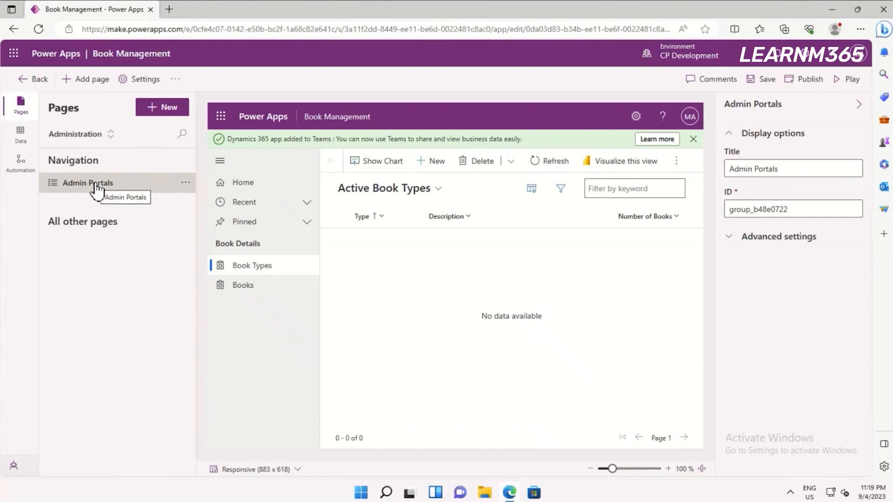
click(184, 184)
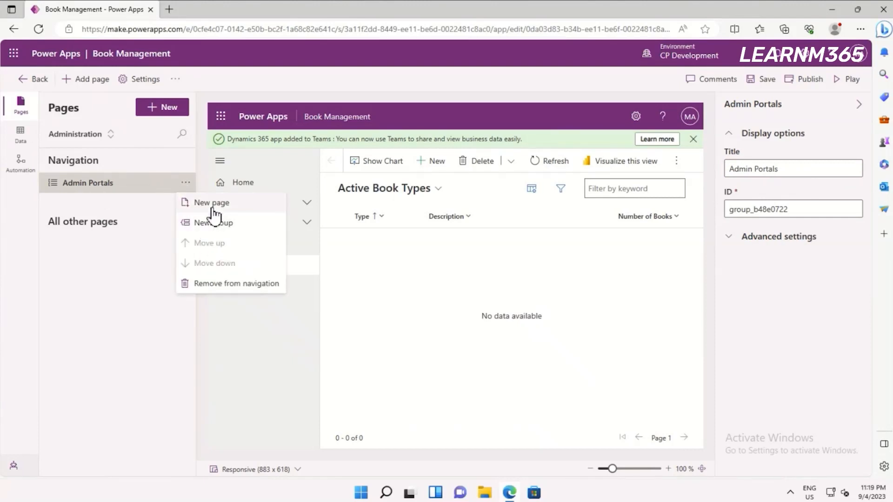
click(214, 203)
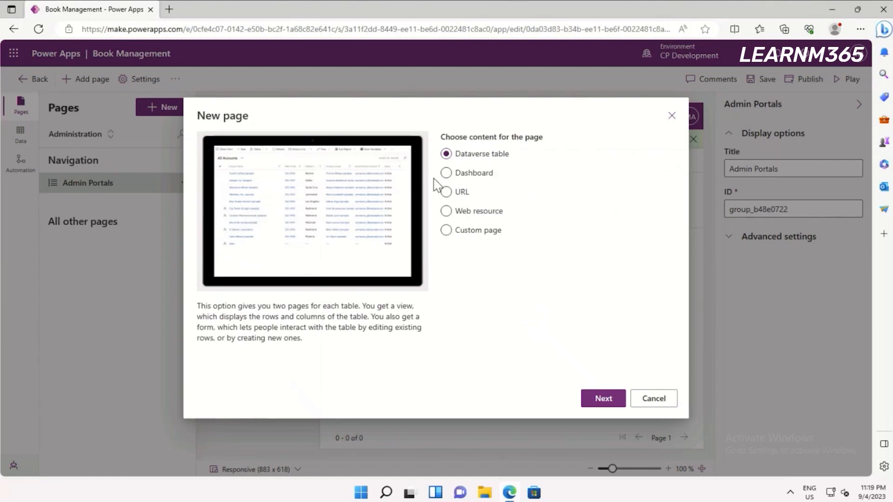
click(447, 192)
click(604, 399)
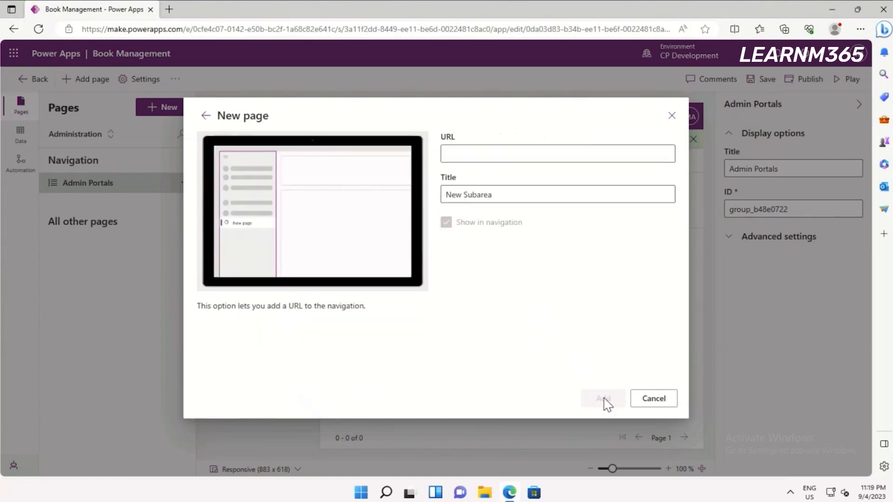
click(478, 154)
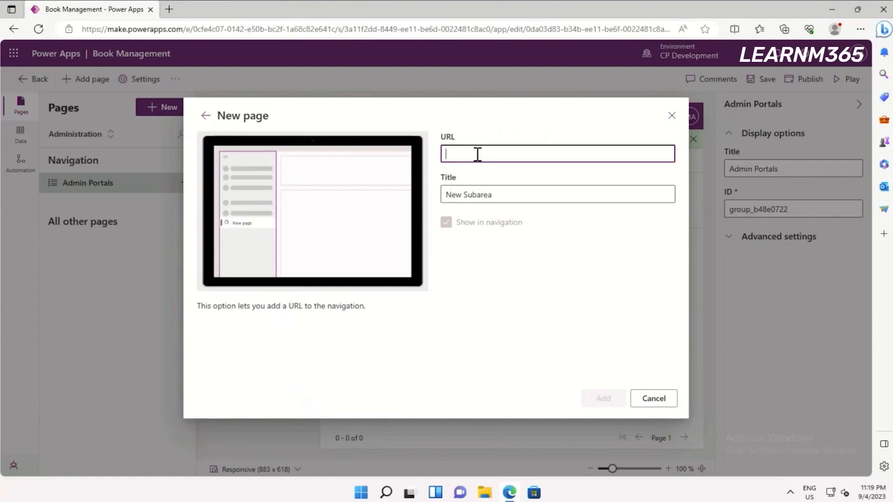
click(168, 9)
text(adm)
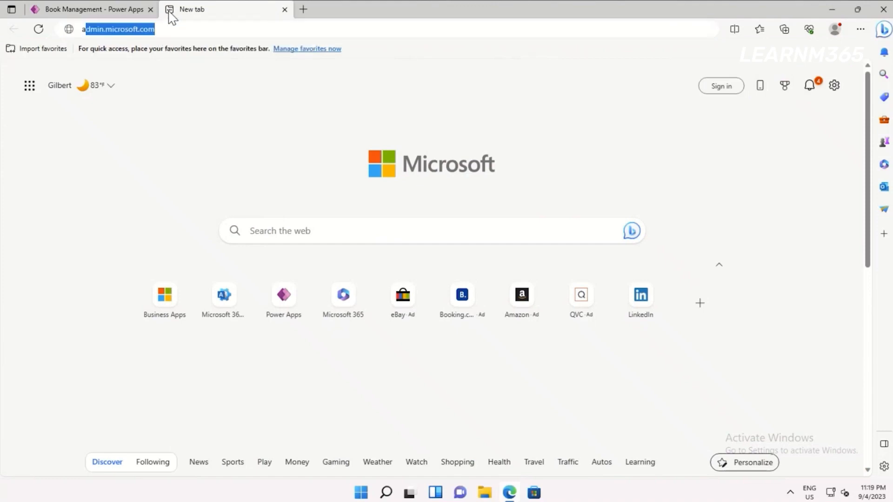
text(in)
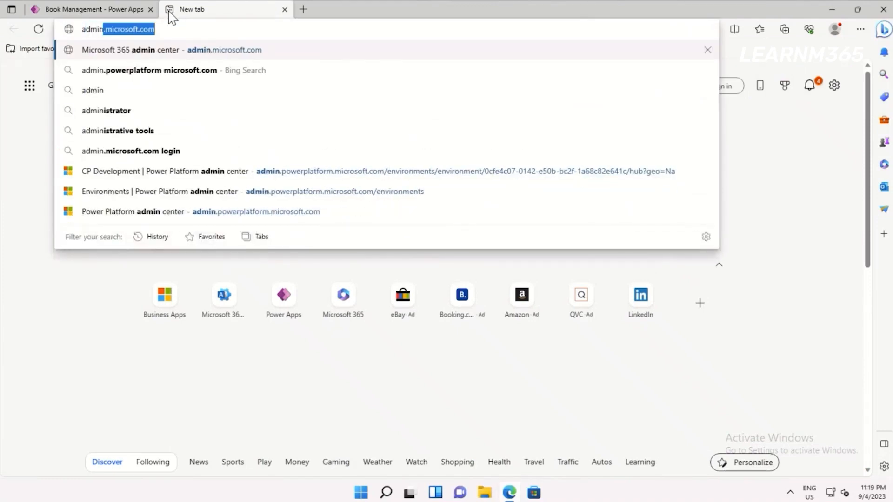
key(Return)
click(222, 30)
key(ctrl+c)
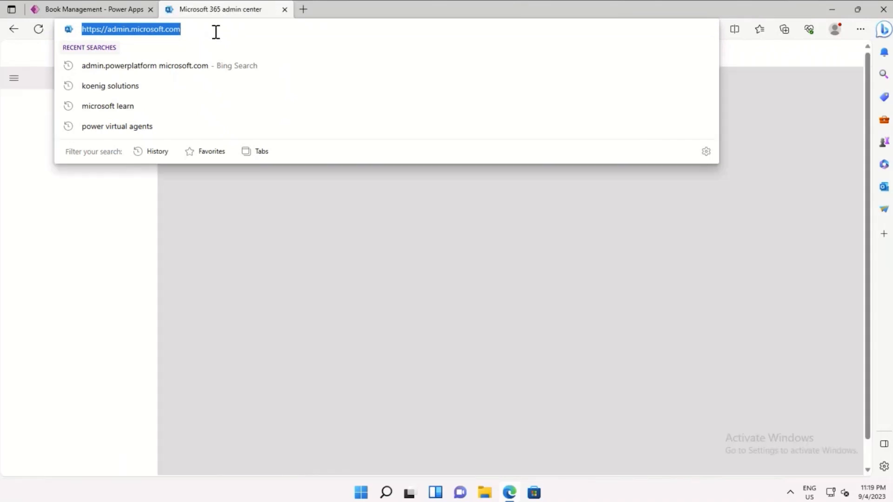
click(87, 10)
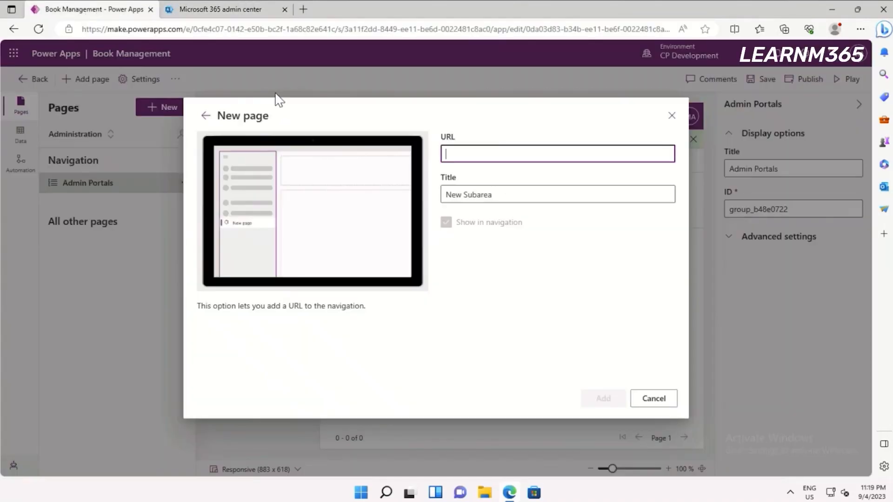
key(ctrl+v)
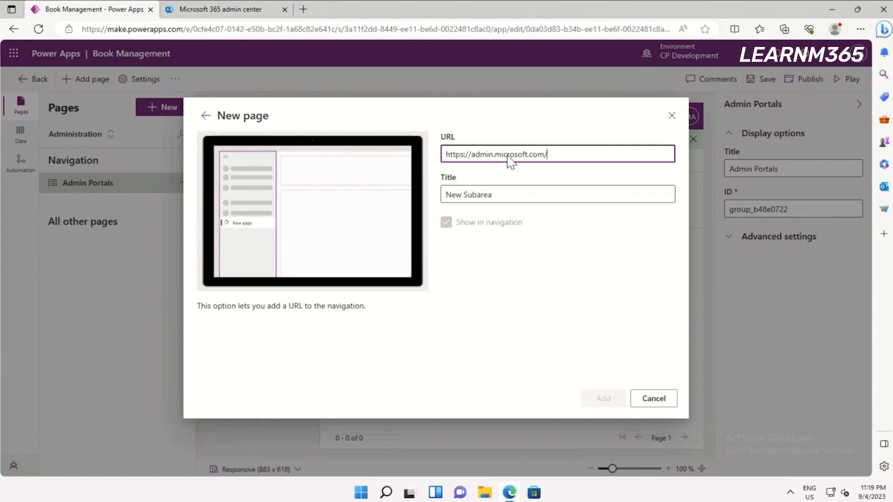
Title the URL page Microsoft Admin Center and add it to the navigation.
click(514, 193)
key(ctrl+a)
text(Micro)
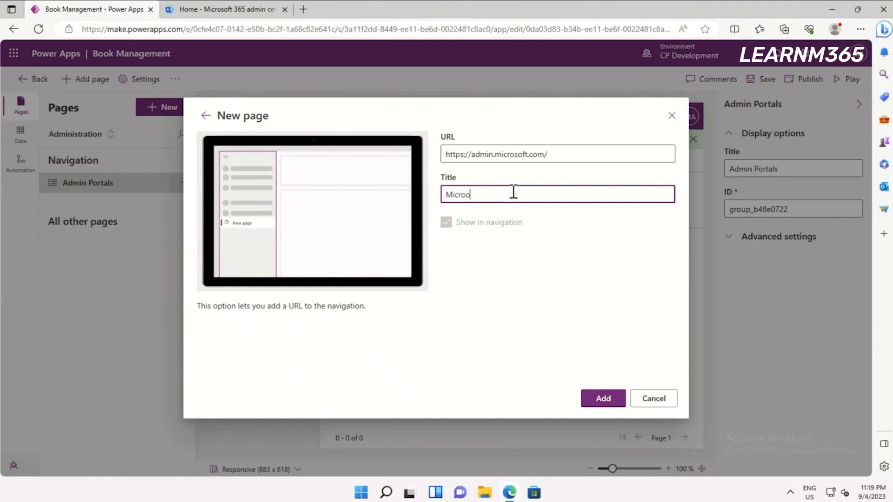
text(soft admin Center)
key(Left)
key(Left)
key(Left)
key(Left)
key(Left)
key(Left)
key(Left)
key(Left)
key(Left)
key(BackSpace)
text(A)
click(592, 404)
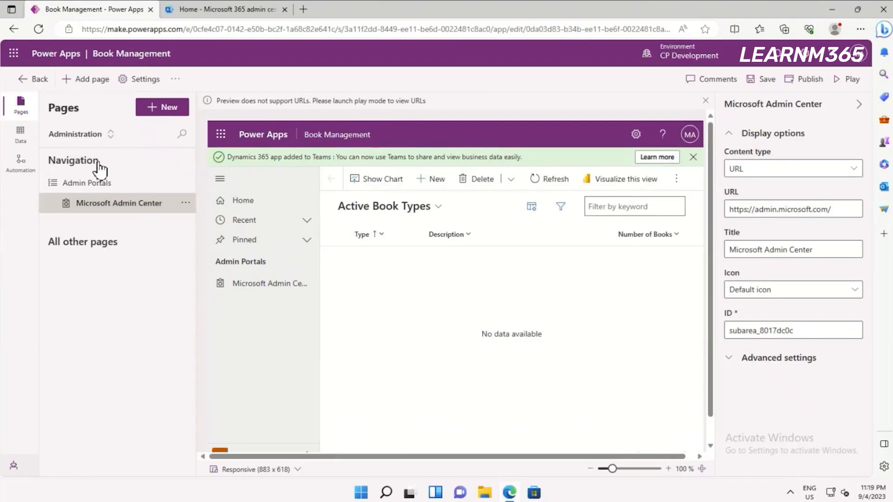
Start another URL page in the Admin Portals group.
click(186, 183)
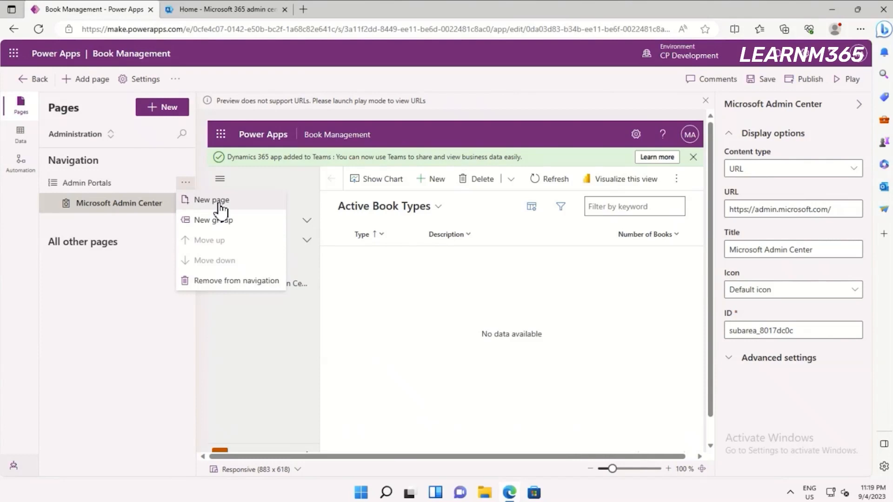
click(220, 209)
click(449, 192)
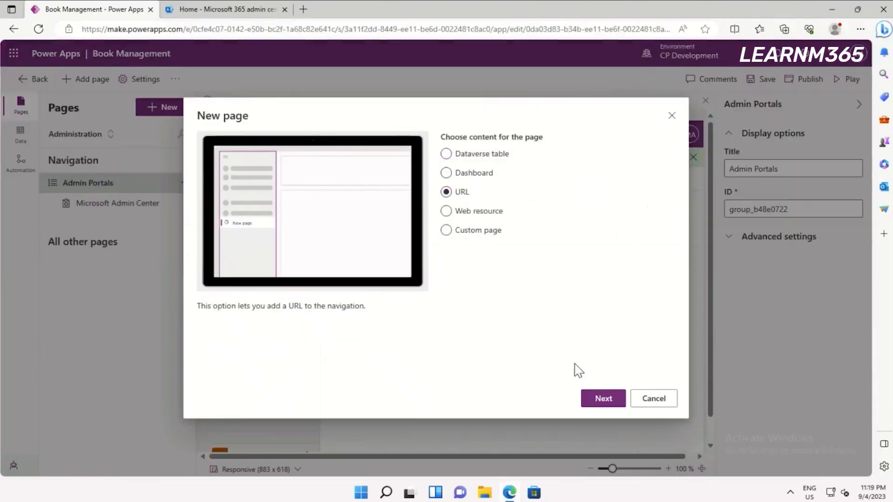
click(589, 401)
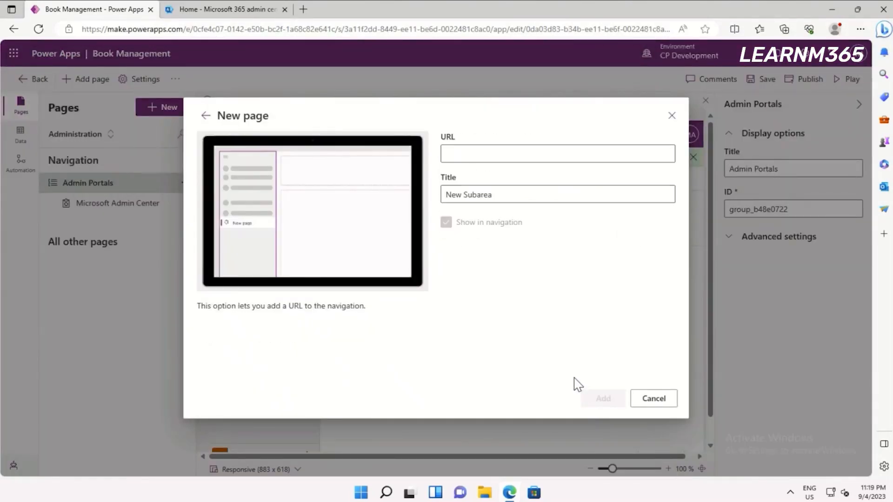
Find the Power Platform admin center on the web in a new browser tab and copy its address.
click(303, 9)
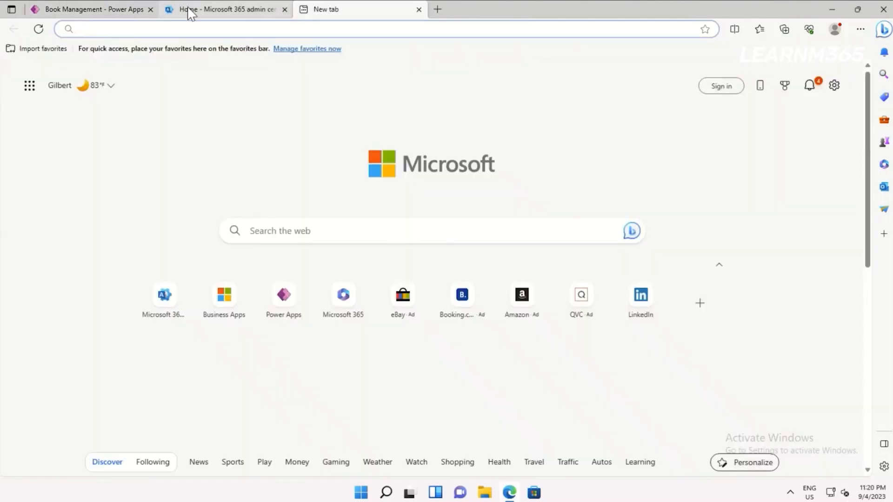
text(admin.po)
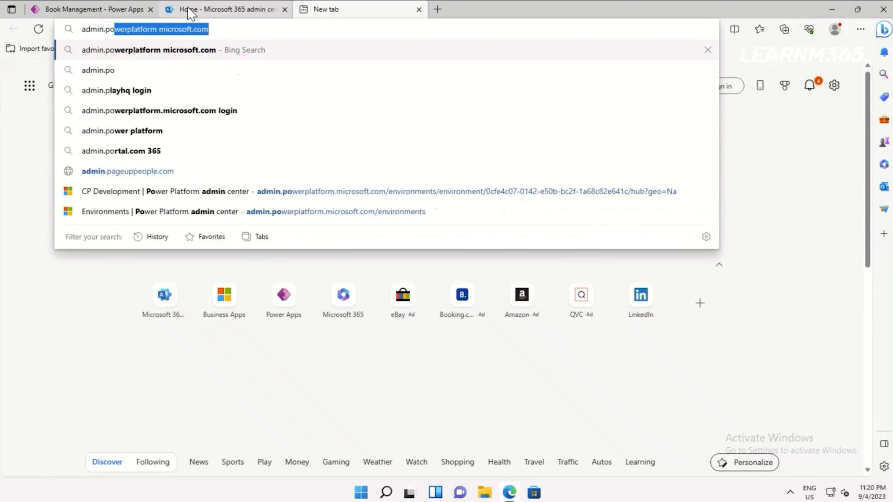
text(werpl)
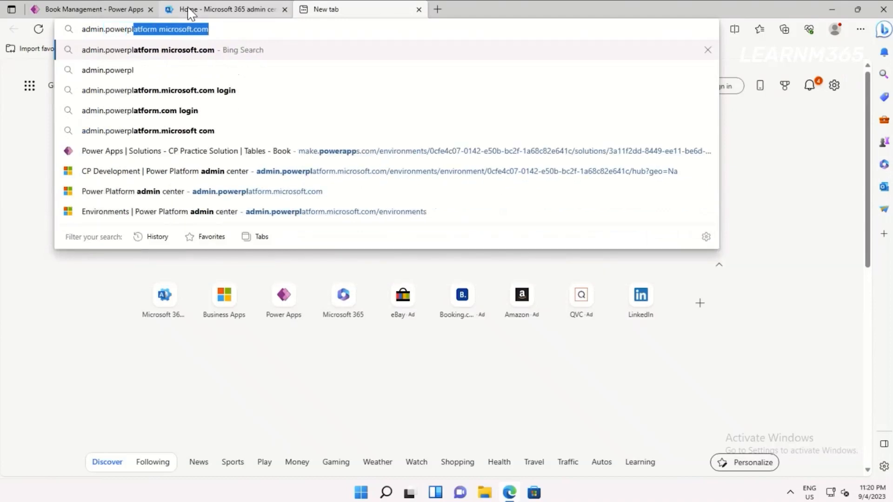
key(Return)
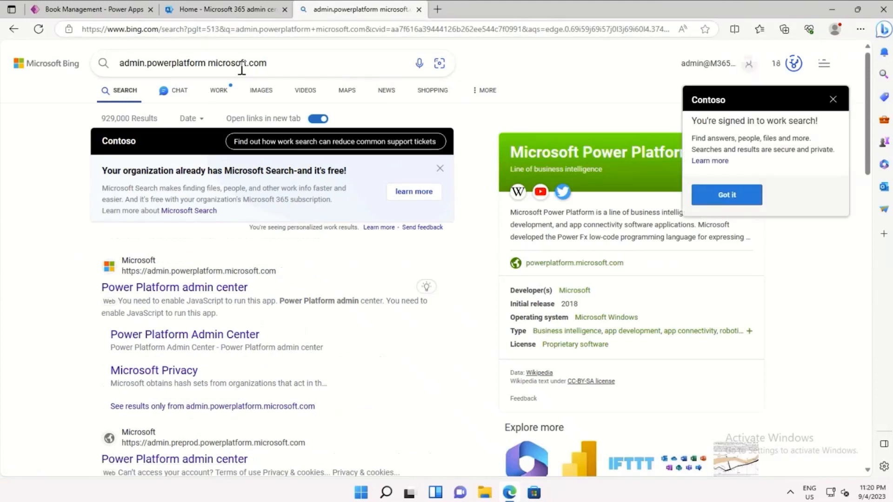
click(187, 279)
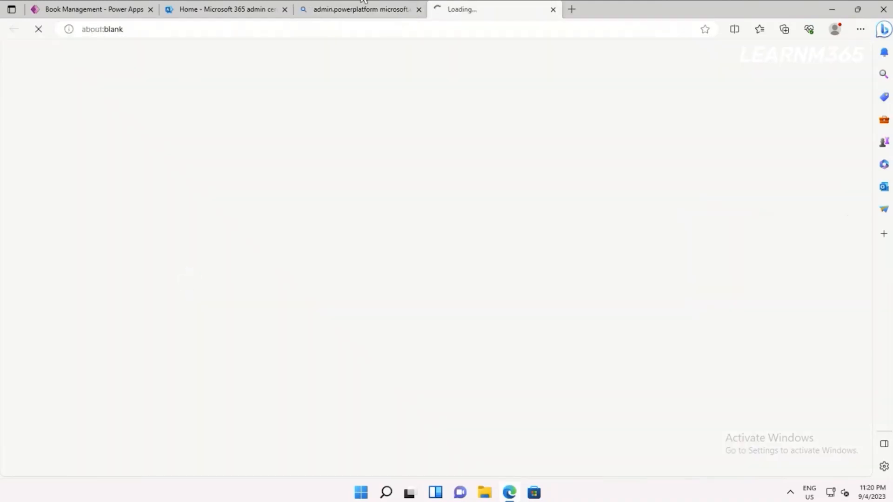
click(419, 9)
click(236, 29)
key(ctrl+c)
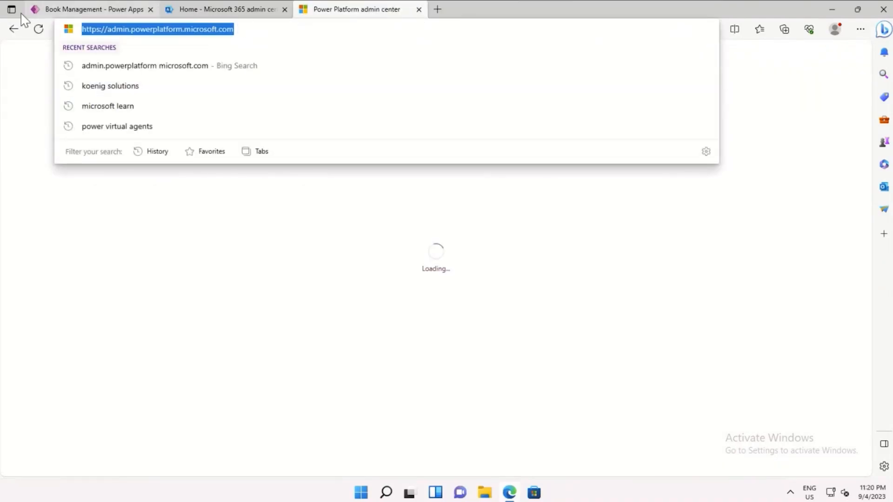
click(70, 10)
click(481, 156)
key(ctrl+v)
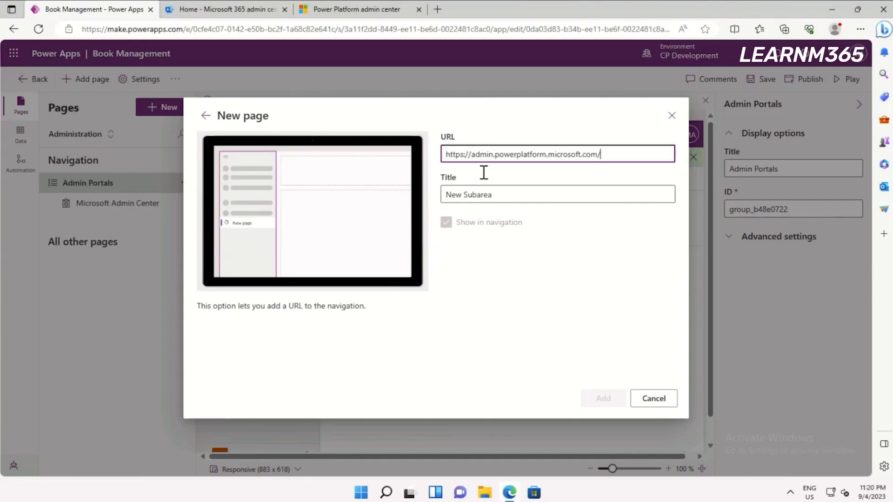
Title the URL page Power Platform Admin Center and add it to the navigation.
click(504, 196)
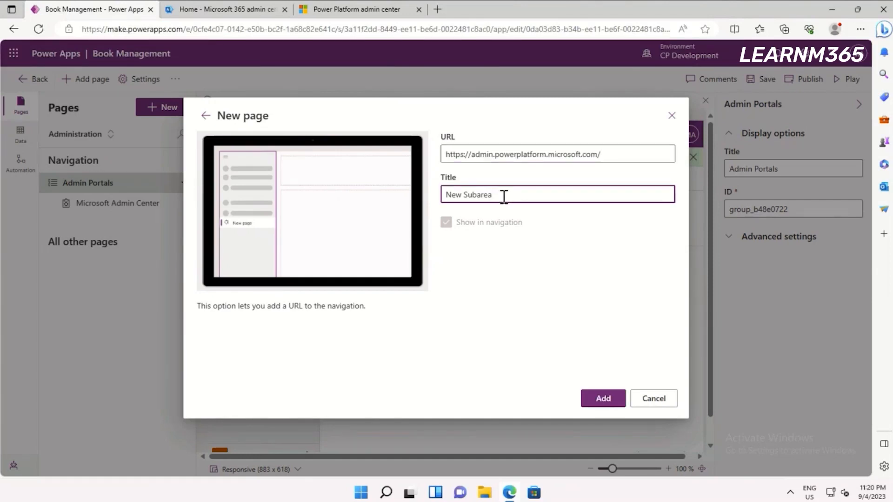
key(ctrl+a)
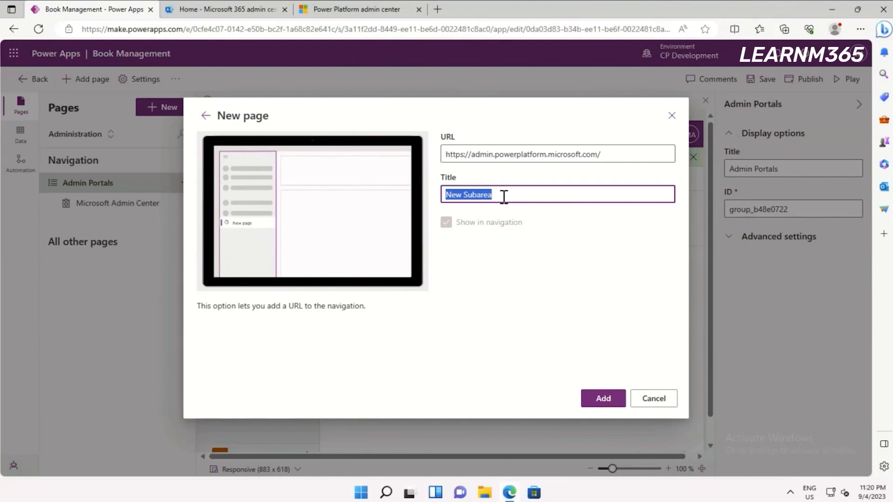
text(Power Platfrom Ad)
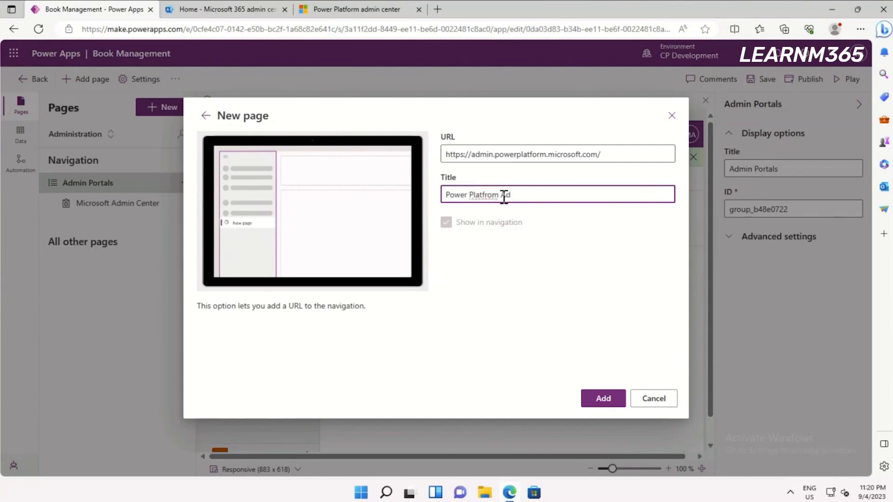
key(BackSpace)
key(BackSpace)
key(BackSpace)
key(BackSpace)
text(orm Admin Cent)
click(589, 403)
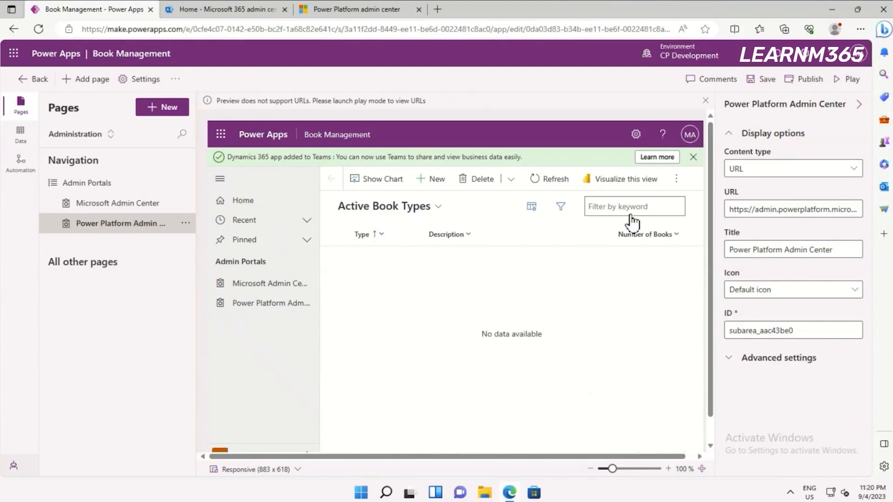
Switch the navigation to the Data Management area and review its pages and the list of areas.
click(86, 140)
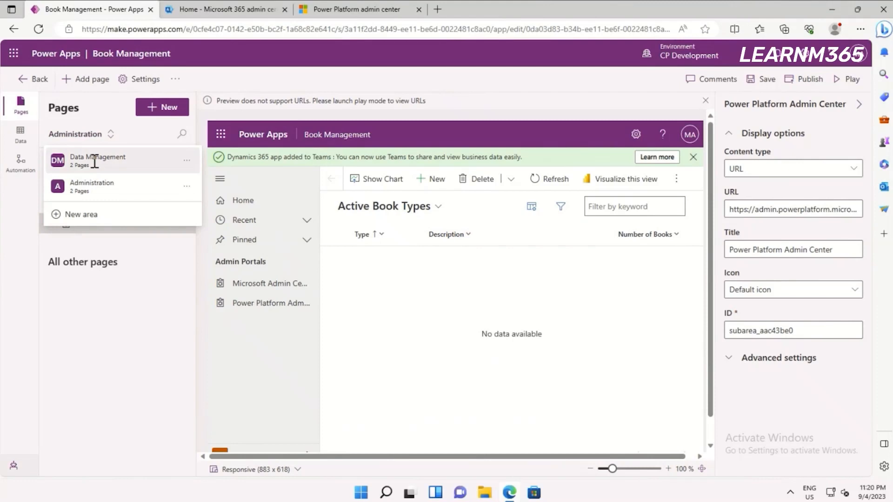
click(94, 162)
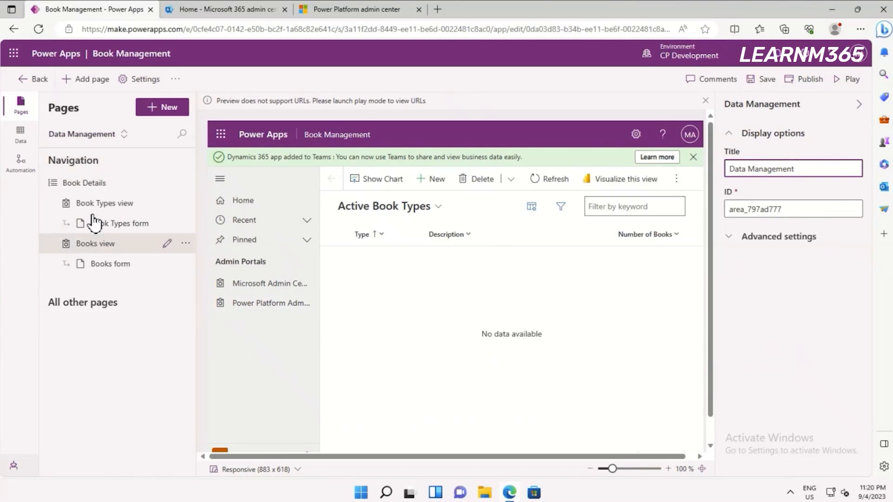
click(120, 139)
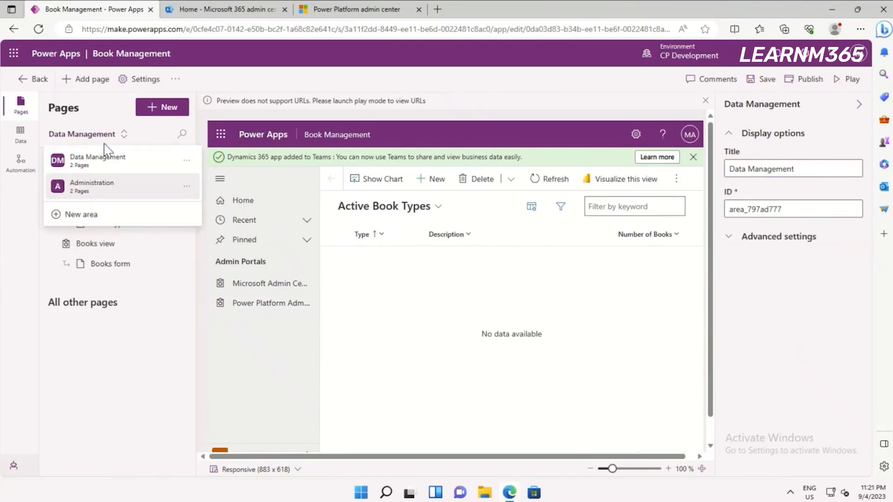
click(122, 350)
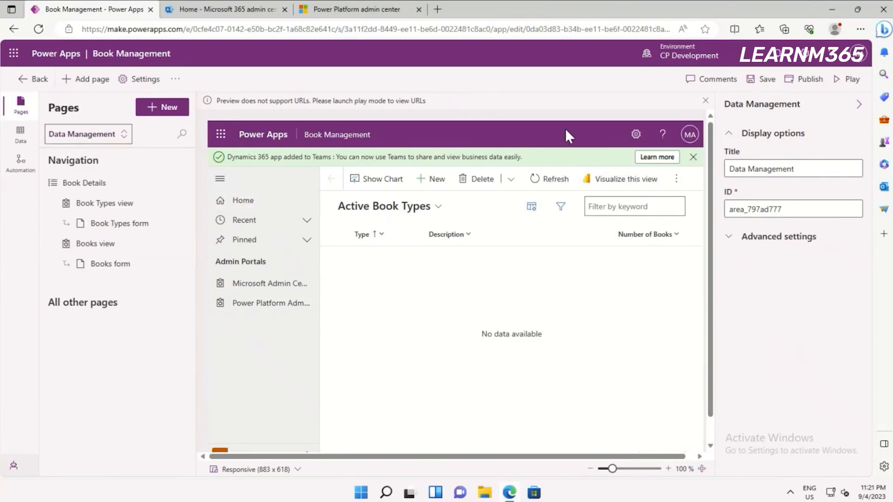
Save and publish the Book Management app, and launch it in play mode.
click(761, 82)
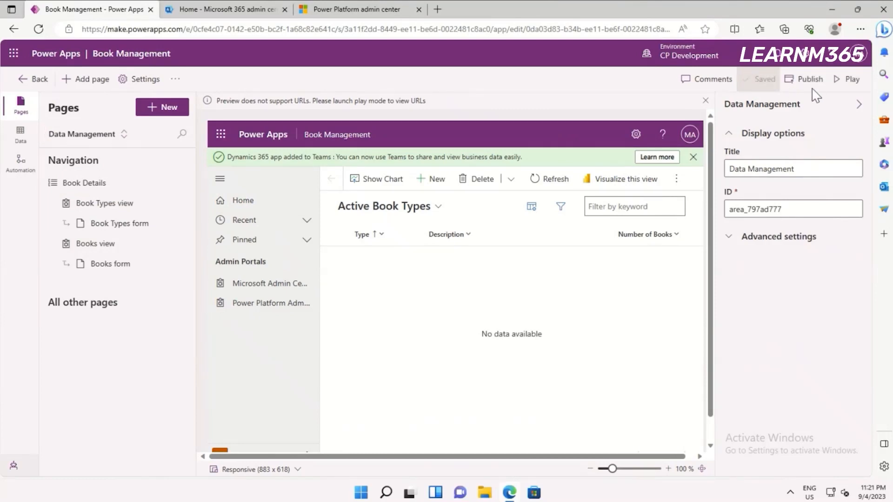
click(809, 79)
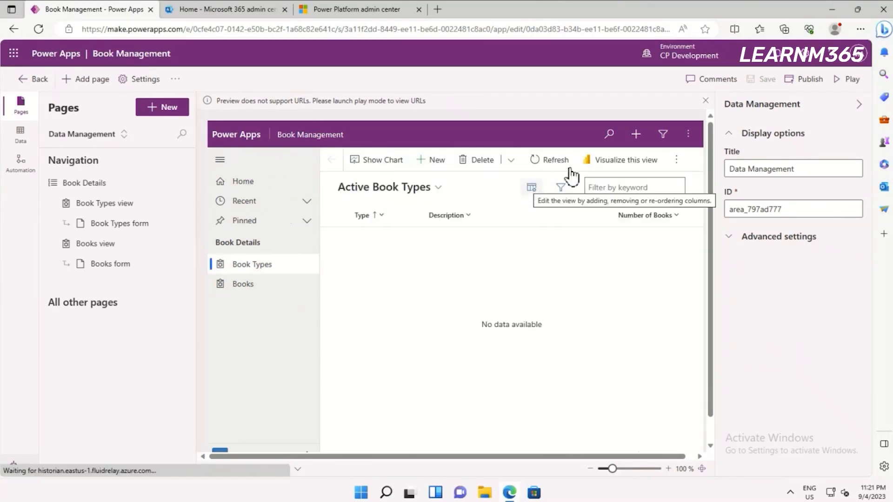
click(852, 80)
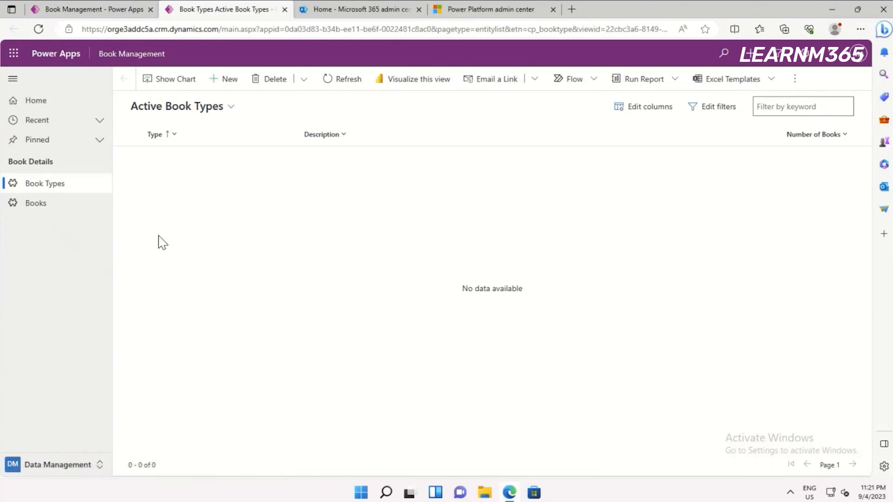
Start a new book type record and set its Type to Science.
click(229, 79)
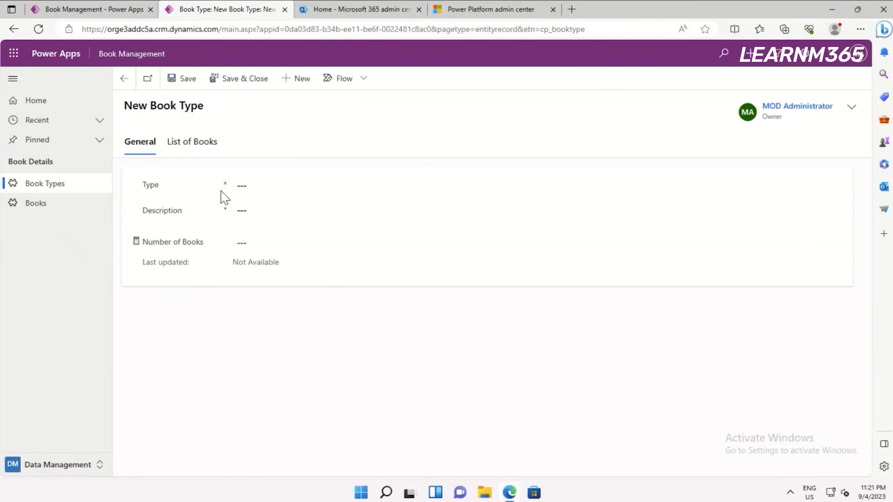
click(254, 185)
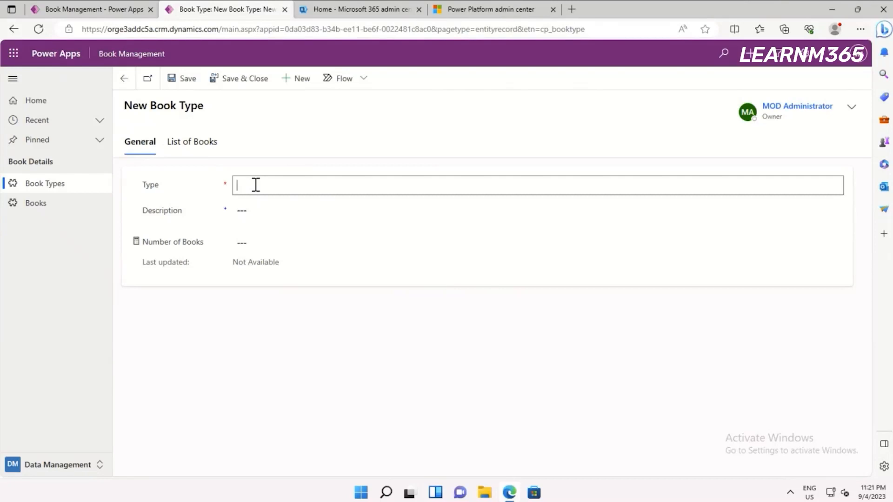
text(Science)
Enter the description "Books related to Science concepts" for the book type, and save and close the record.
click(241, 212)
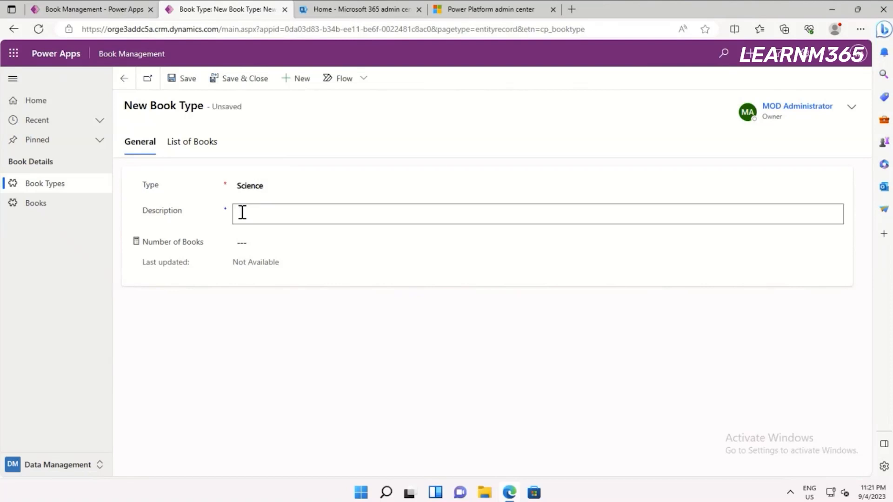
text(Books realted to)
key(BackSpace)
key(BackSpace)
key(BackSpace)
key(BackSpace)
key(BackSpace)
key(BackSpace)
text(lated to Science concepts)
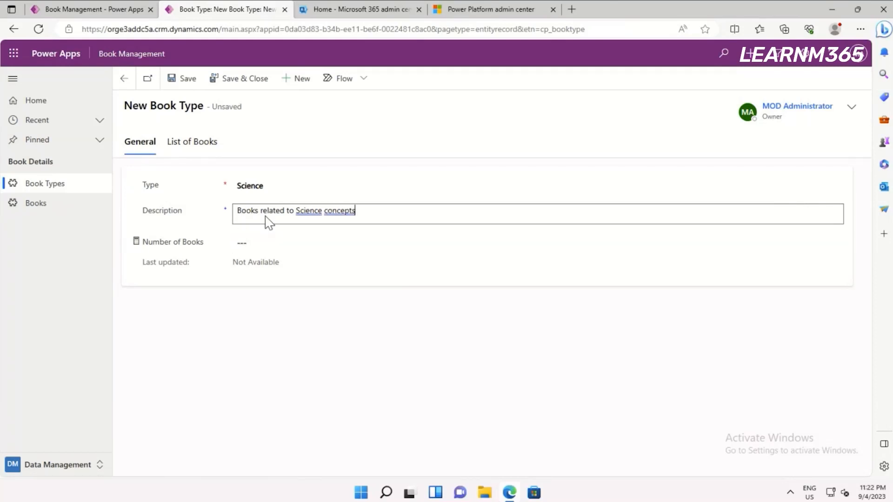
click(192, 82)
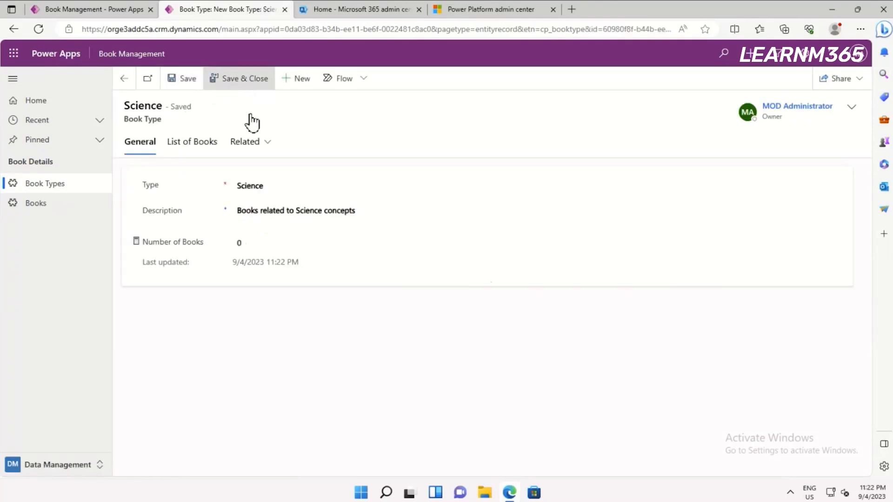
click(244, 79)
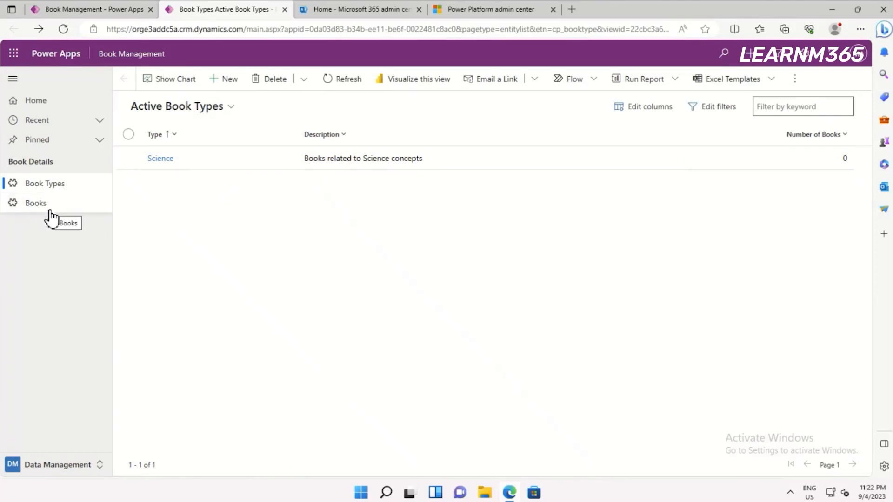
Start a new record in the Books table and name it Class 8 Physics.
click(29, 207)
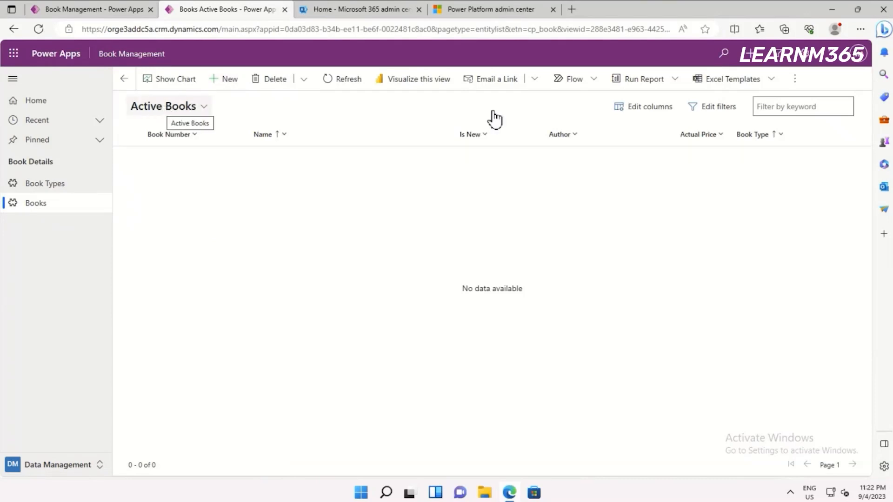
click(228, 88)
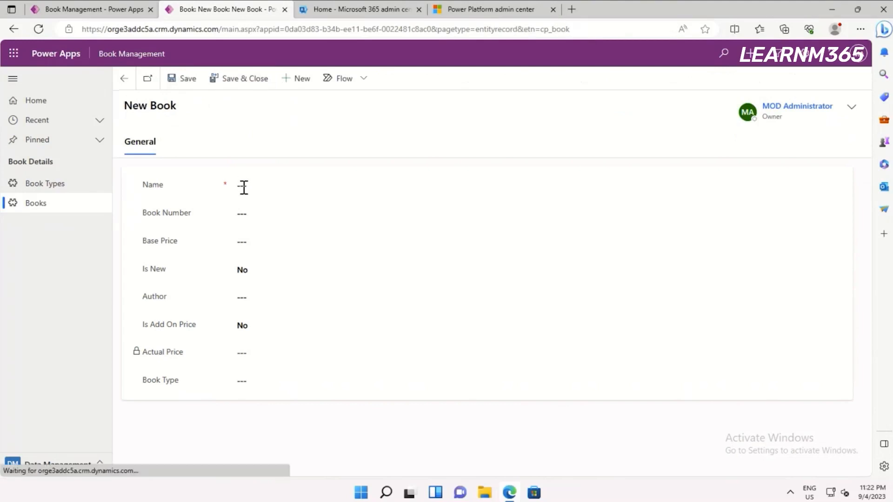
click(245, 185)
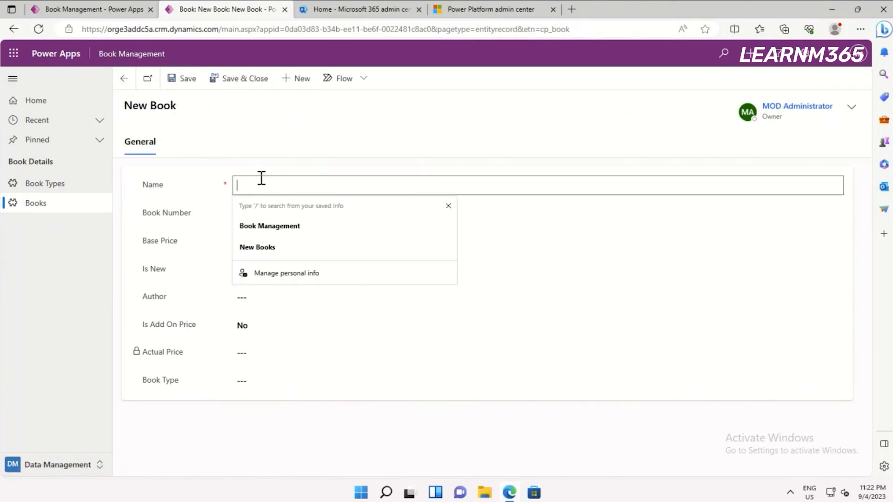
text(Class)
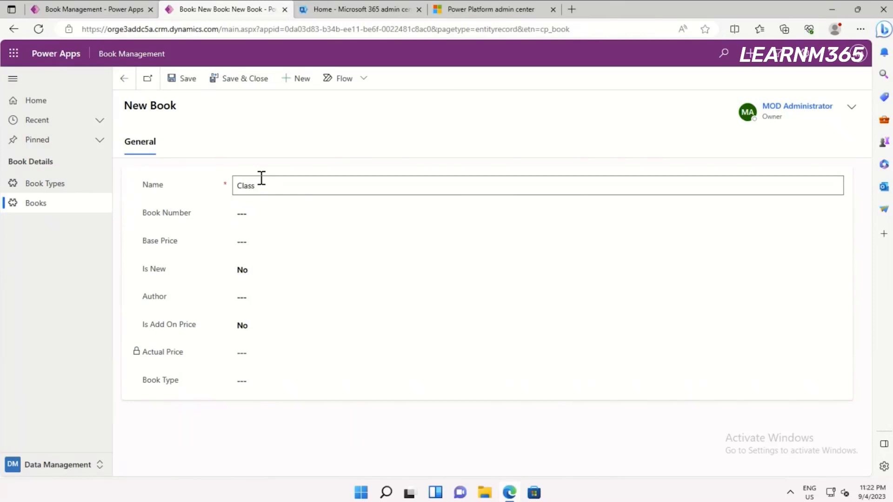
text( 8 Physics)
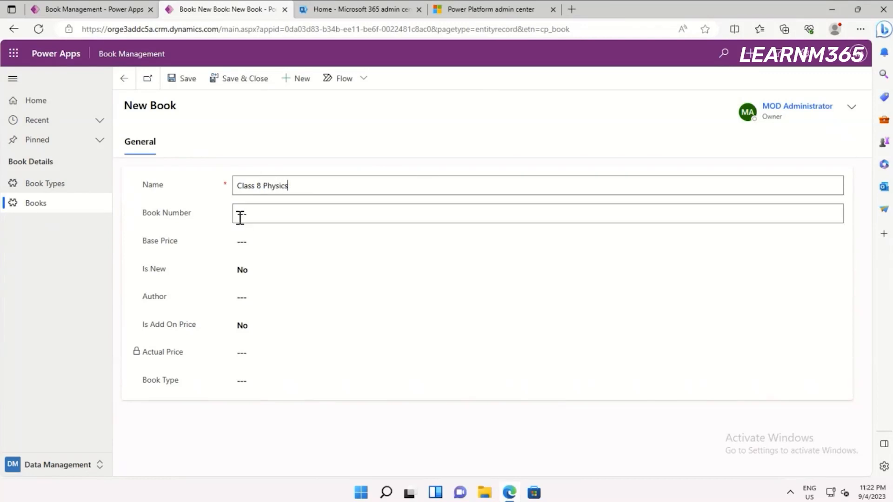
Set the Class 8 Physics book's Base Price to 100 and its Is New option to Yes.
click(243, 240)
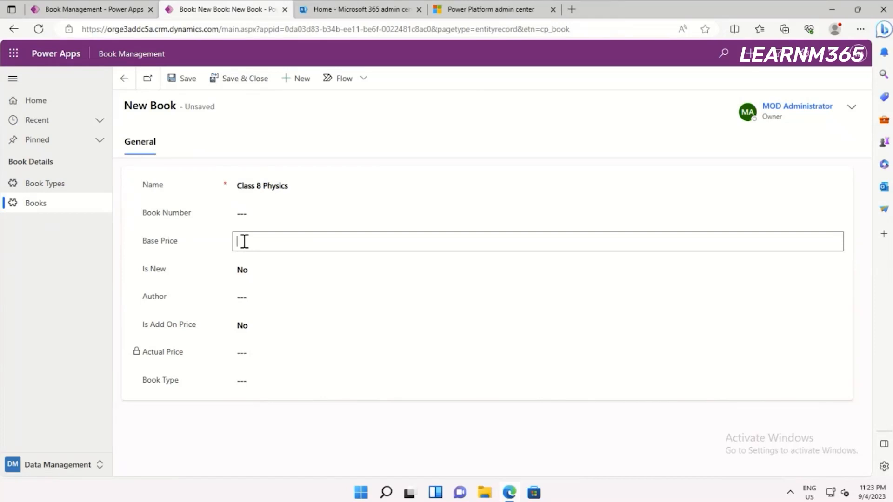
text(2)
text(100)
click(262, 273)
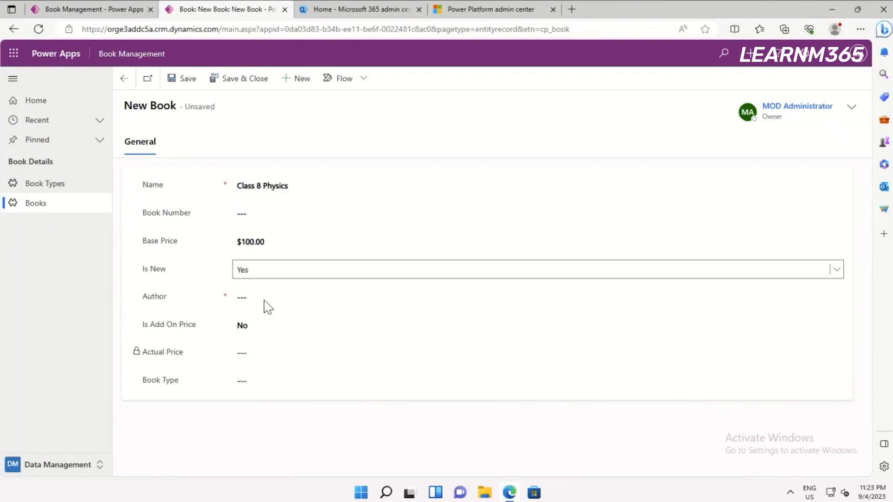
Enter the author's name and the author's email address for the book record.
click(268, 297)
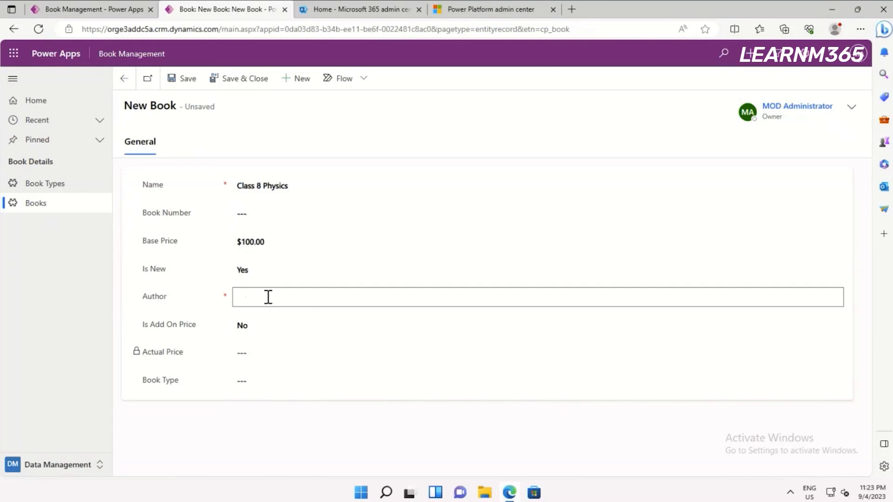
text(Sumita)
click(265, 328)
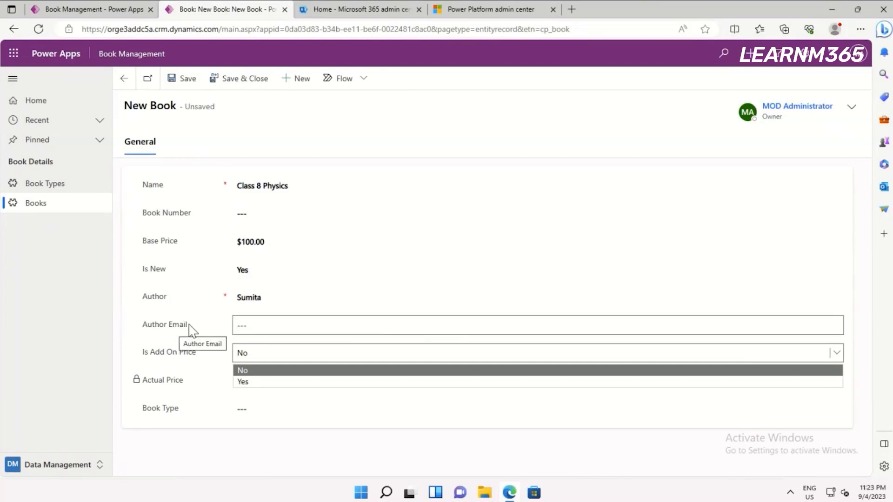
click(251, 325)
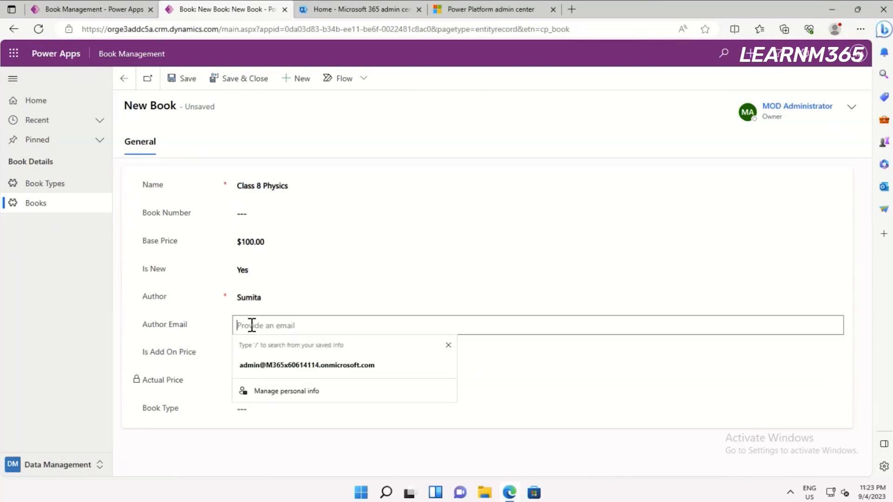
text(sumita@)
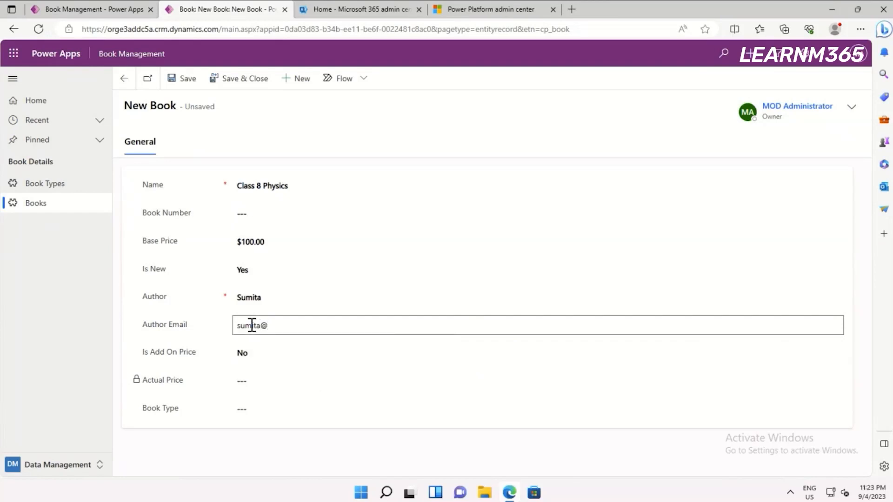
text(example.com)
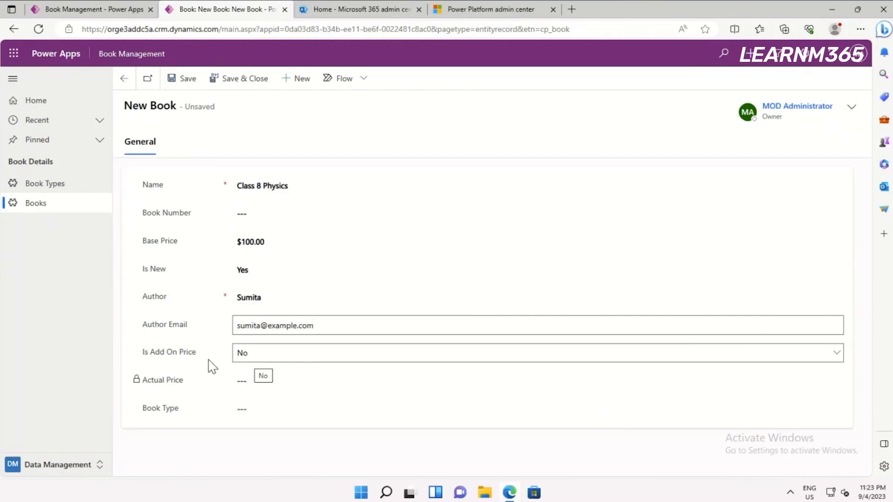
Look up Science as the book's Book Type, and save and close the record.
click(251, 408)
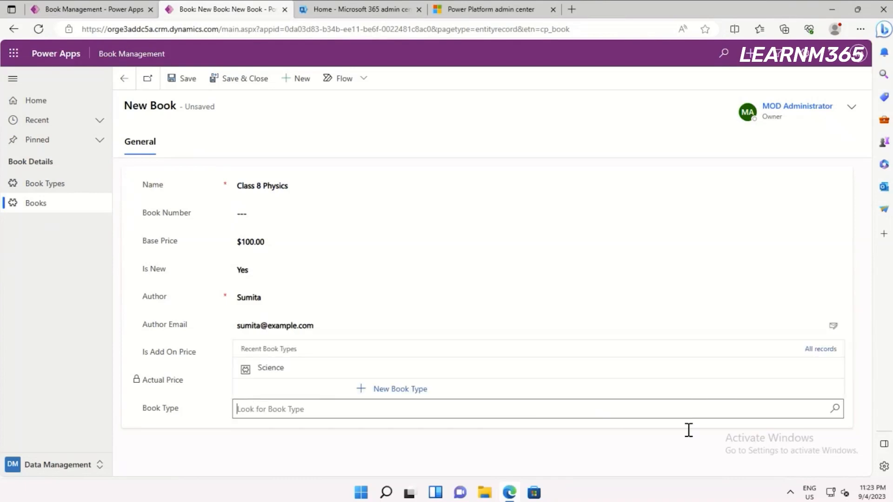
click(835, 408)
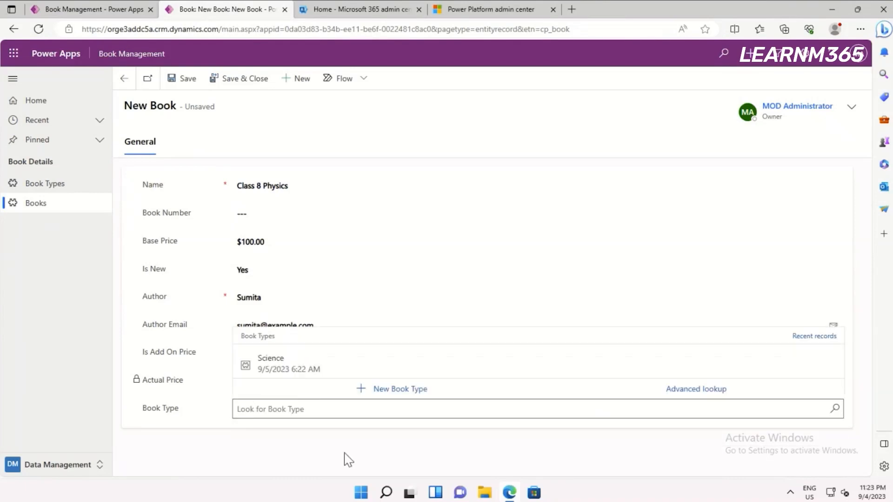
click(274, 372)
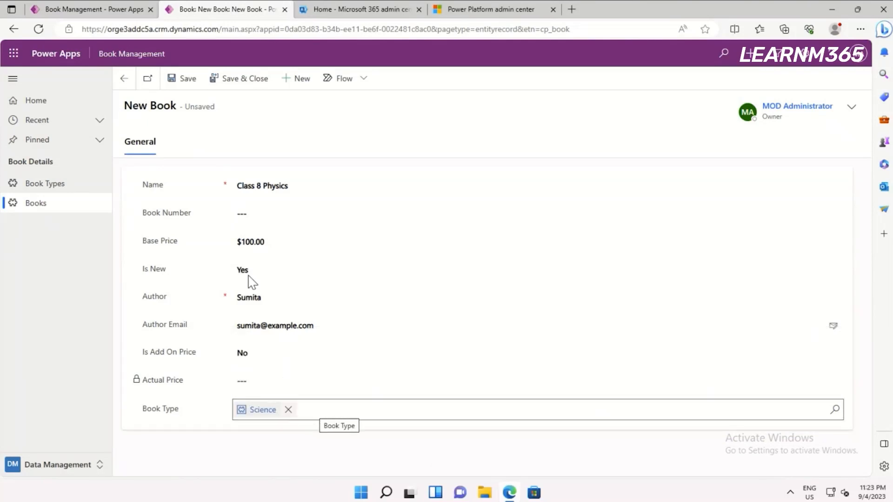
click(186, 84)
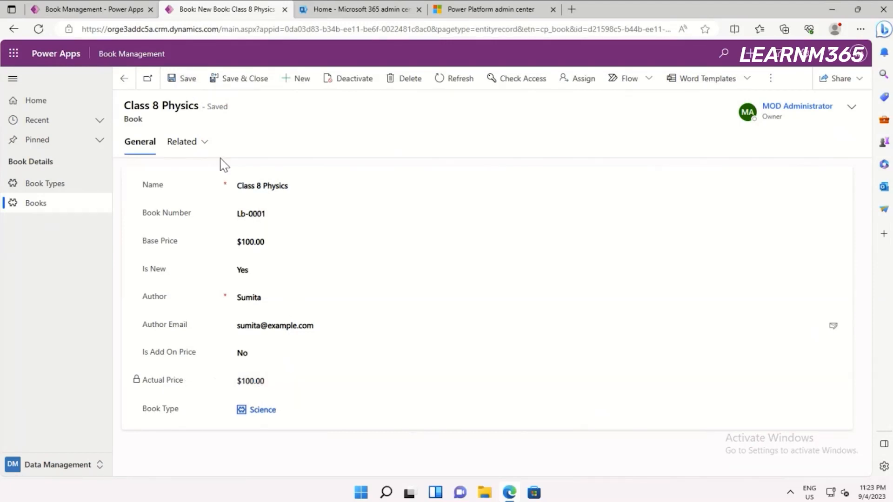
click(229, 80)
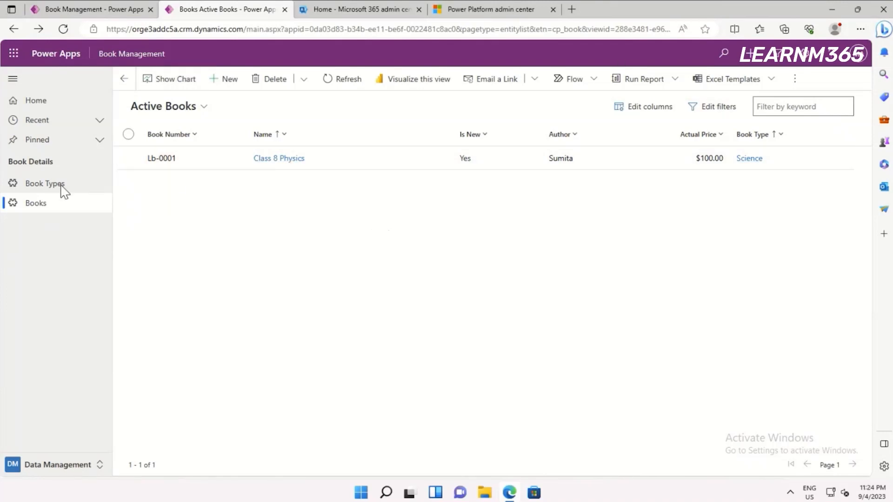
Examine the Science book type's list of books and its Number of Books field, and refresh the Book Types list.
click(47, 188)
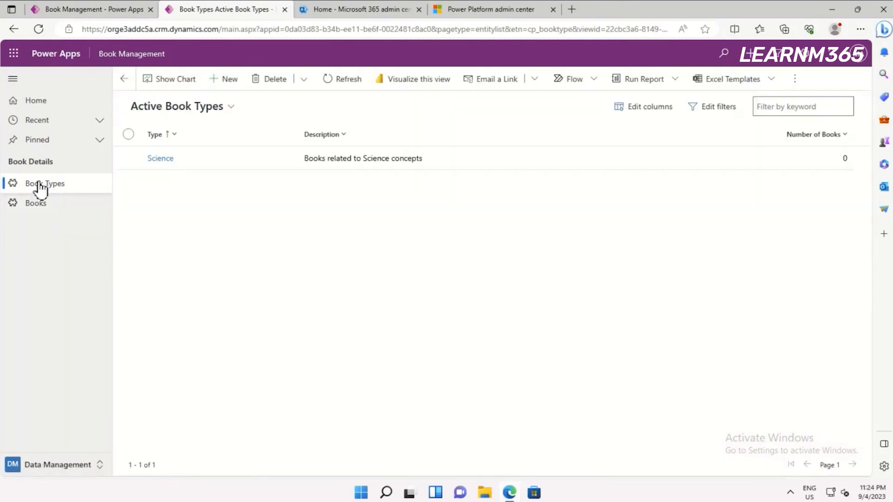
click(158, 159)
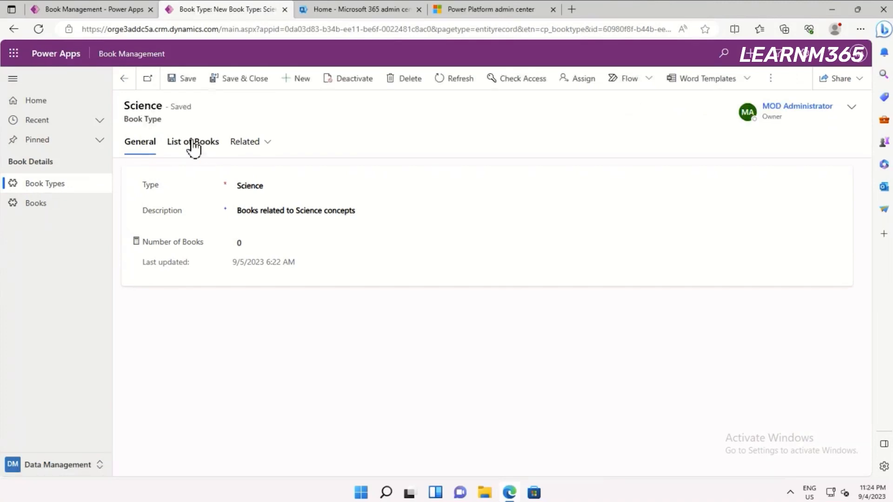
click(192, 144)
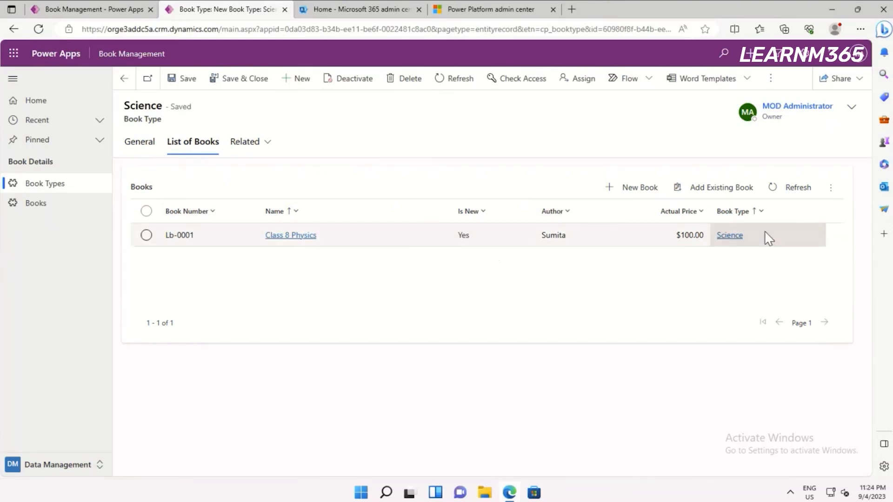
click(144, 148)
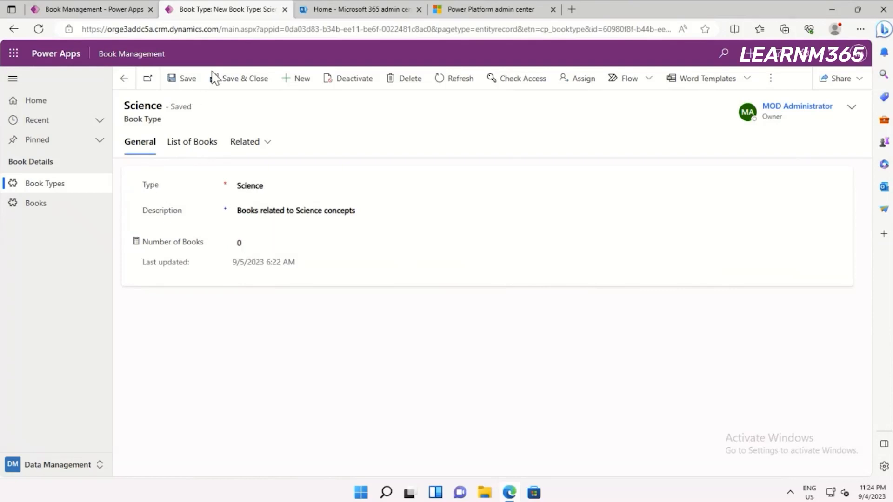
click(241, 90)
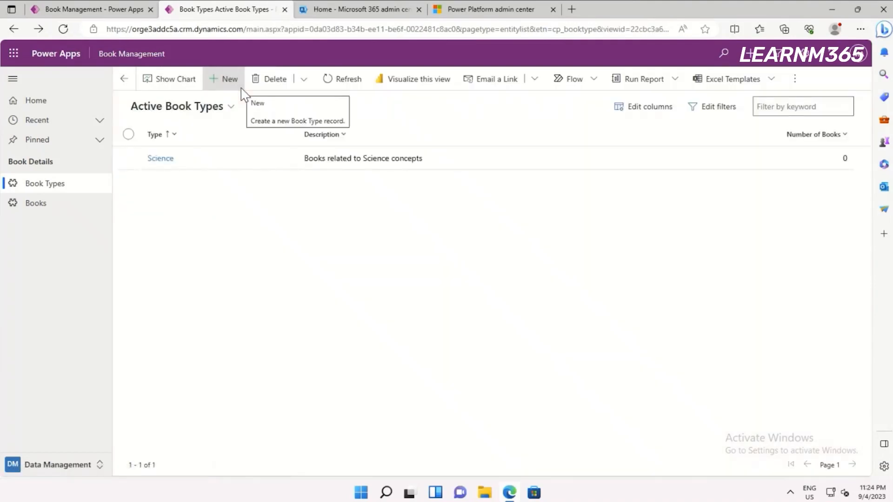
click(329, 86)
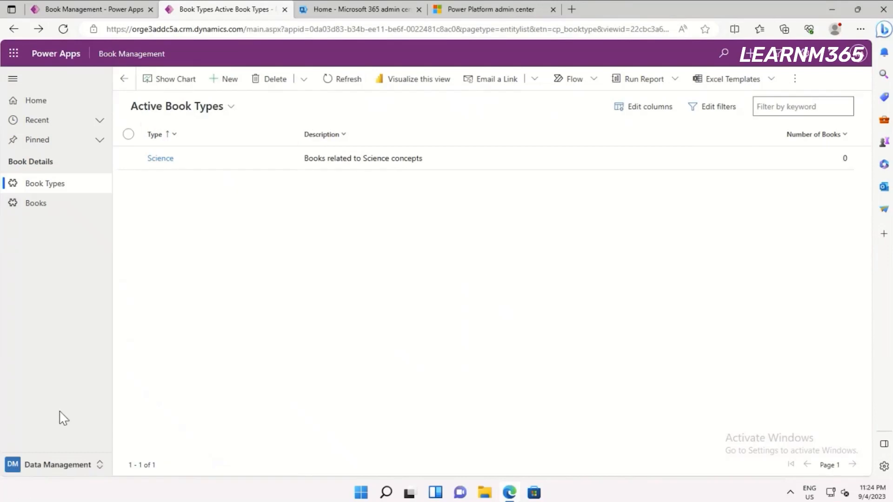
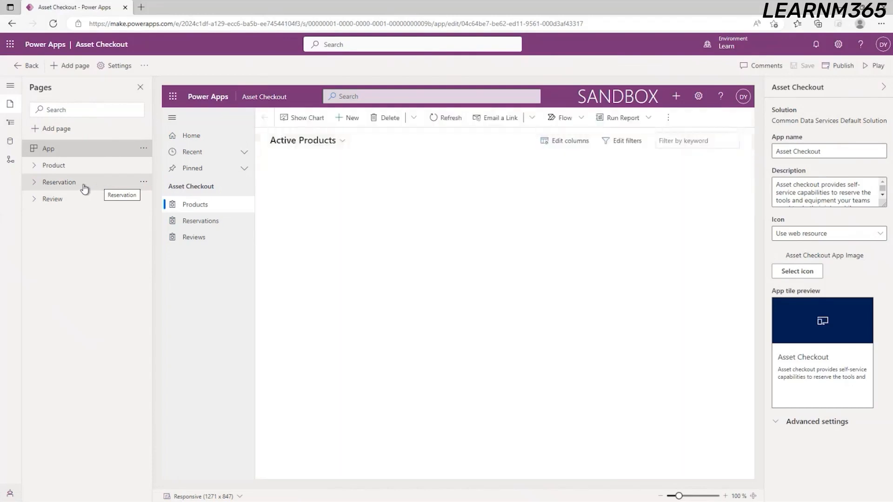
Open the Main form command bar of the Reservation table for editing in the Asset Checkout app.
click(143, 183)
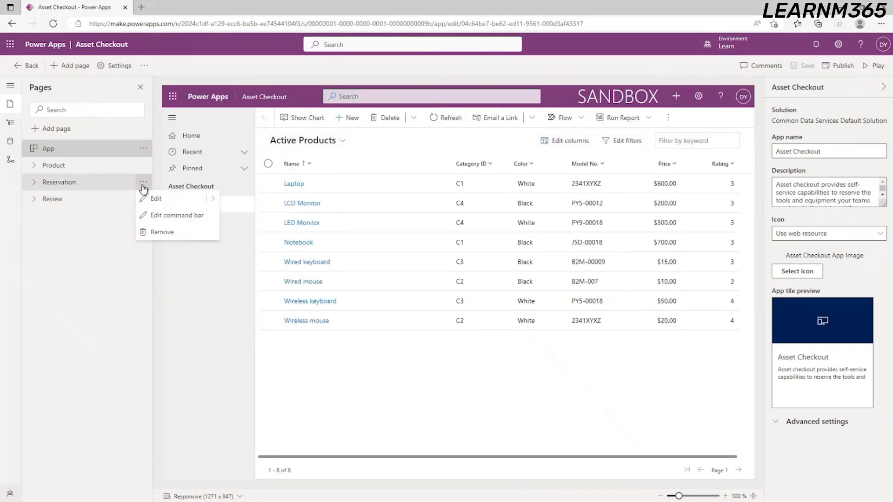
click(160, 217)
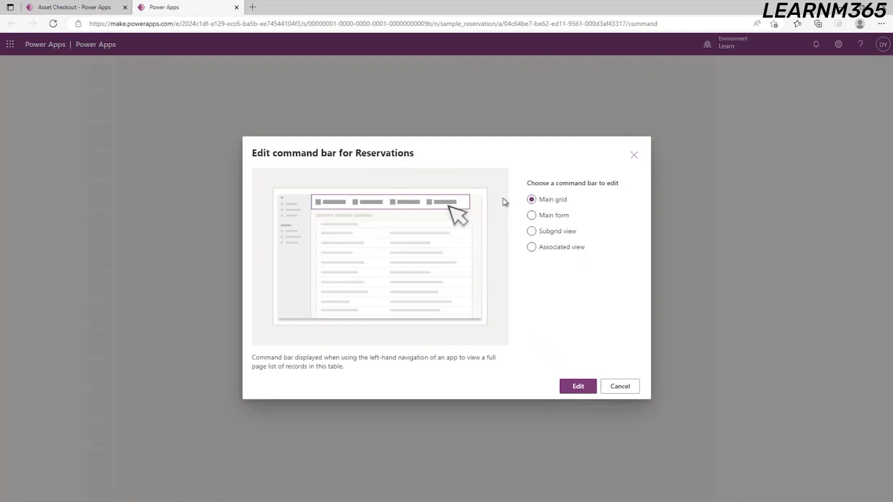
click(531, 217)
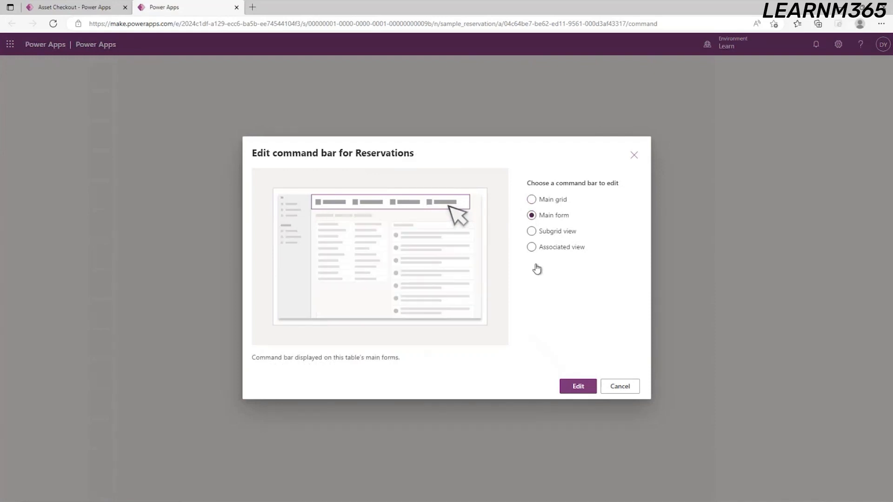
click(581, 392)
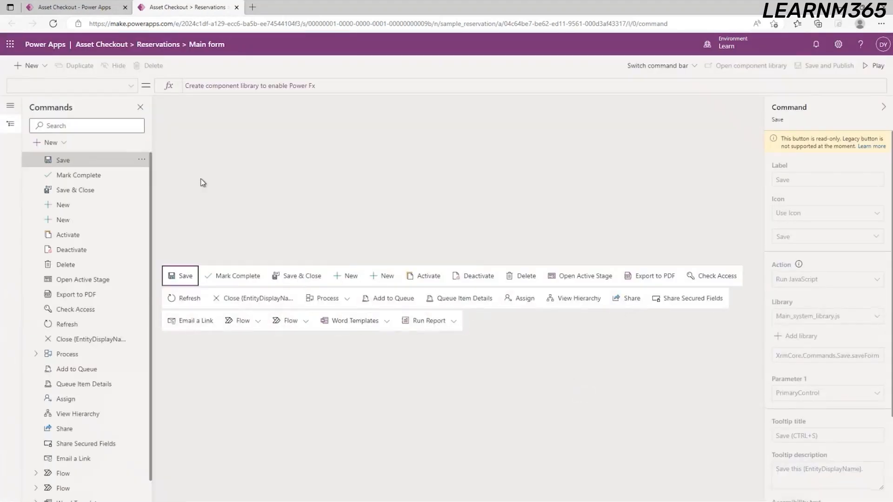
Add a new command of type Power Fx to the command bar, with a component library for its formulas.
click(63, 143)
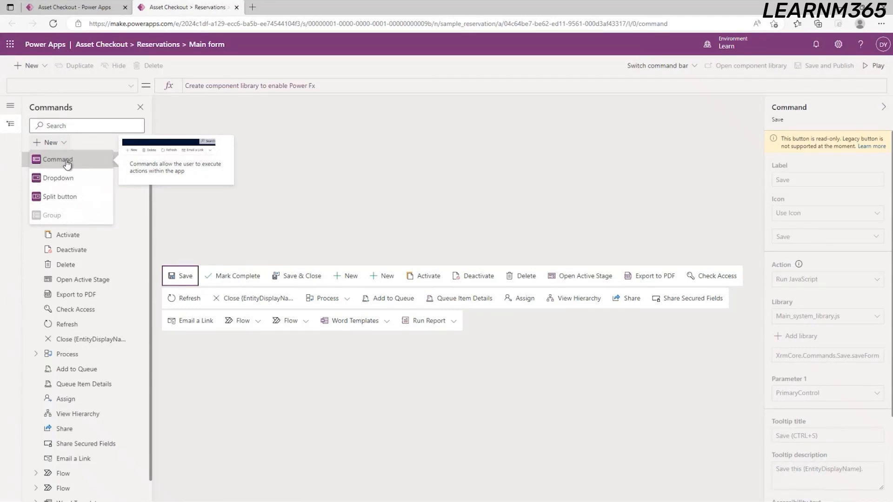
click(58, 160)
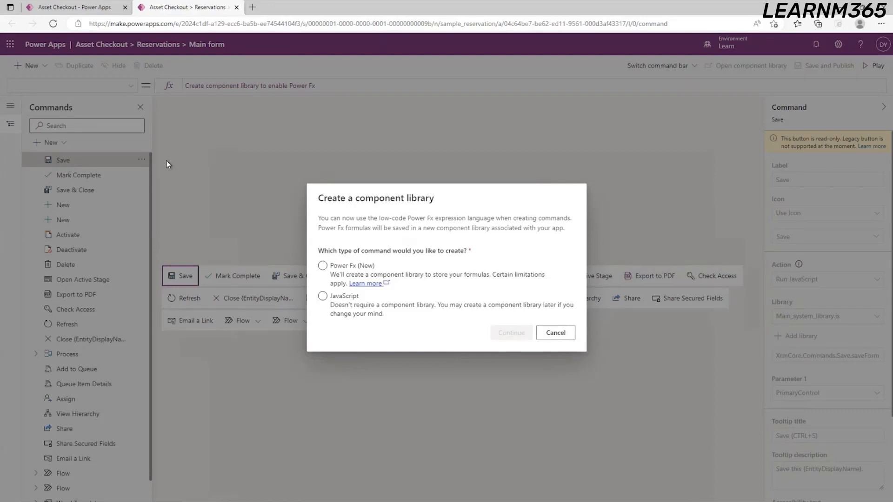
click(322, 268)
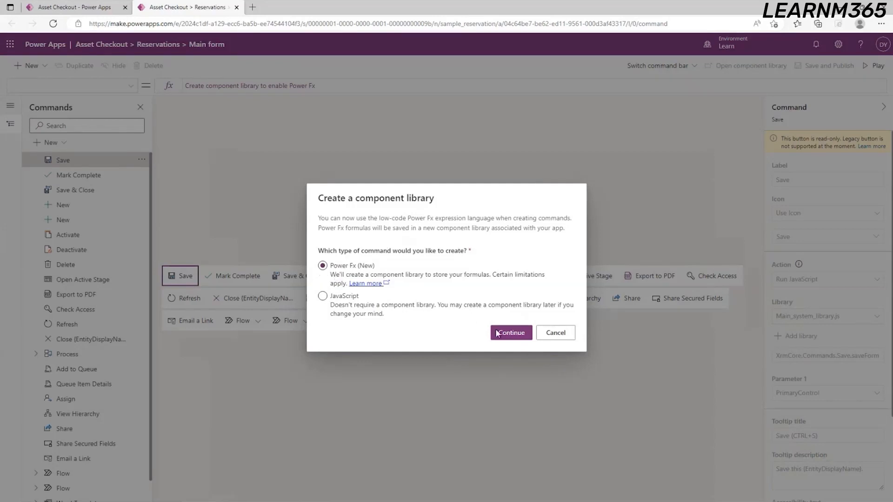
click(515, 339)
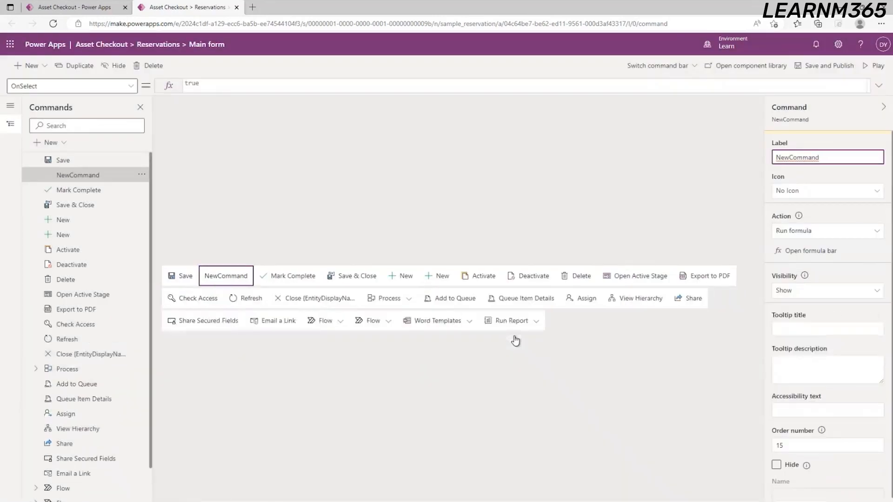
Label the new command Next Available and move it directly after Save & Close on the command bar.
click(836, 157)
drag(839, 157, 746, 157)
text(N)
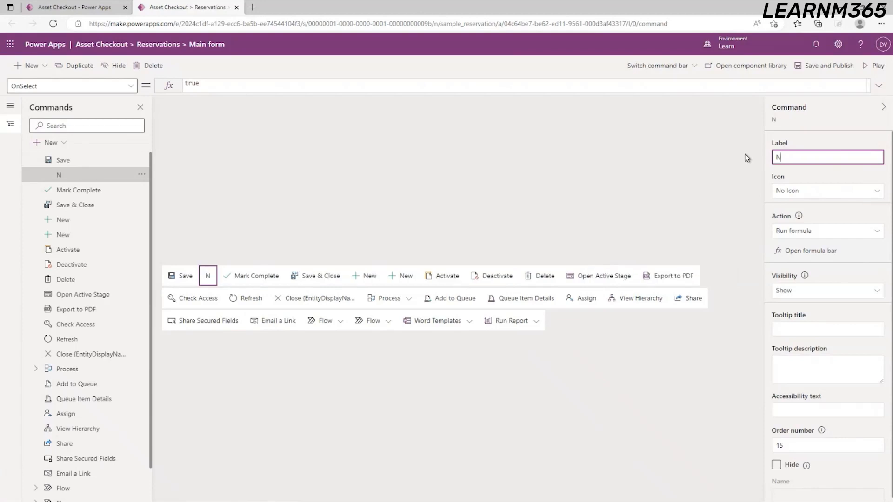
text(ext Available)
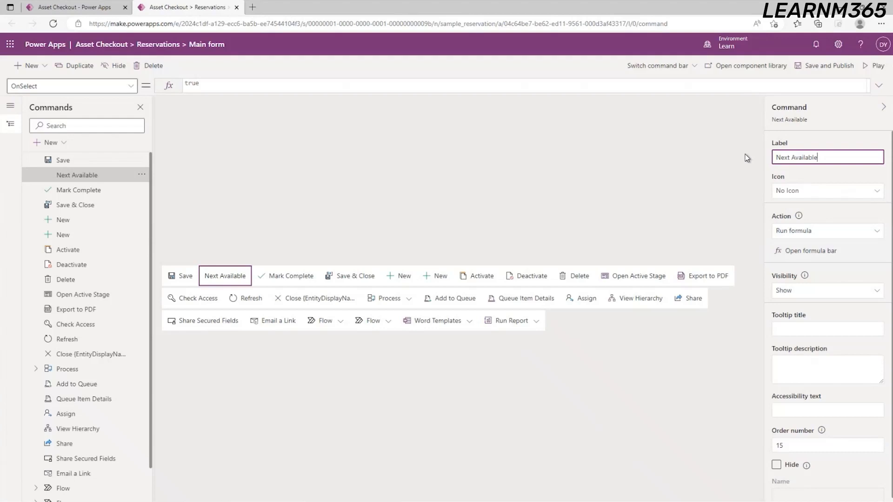
click(228, 278)
mouse_move(228, 278)
mouse_down()
mouse_move(290, 267)
mouse_move(367, 279)
mouse_move(335, 284)
mouse_up()
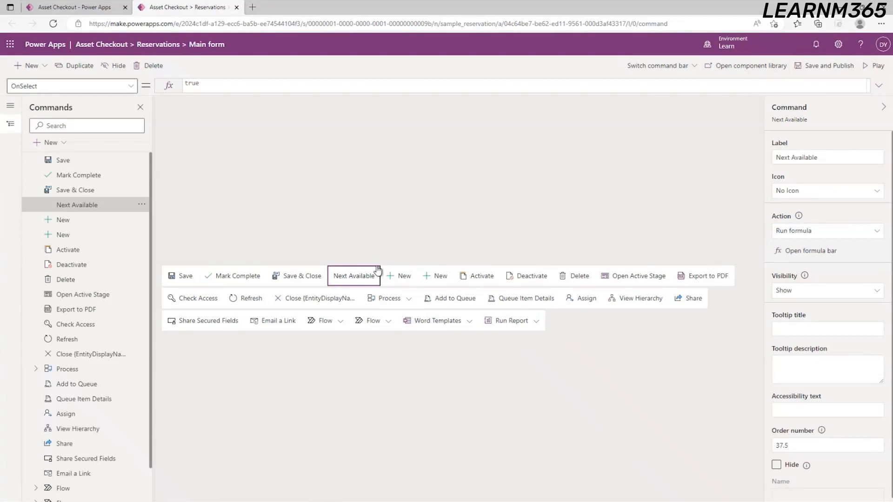
Replace the command's OnSelect formula with Patch(Reservations,Self.Selected.Item,{'Reservation Start':First(SortByColumns(Filter(Reservations,'Product Reservation'.Product=Self.Selected.Item.'Product Reservation'.Product),"sample_returnby",Descending)).'Return by'}).
click(811, 253)
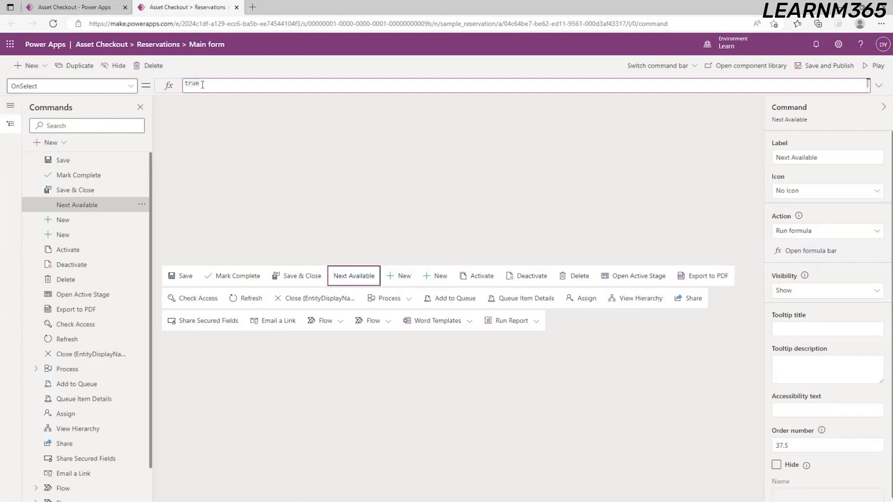
drag(218, 80, 134, 82)
text(Patch(Reservations,Self.Selected.Item,{'Reservation Start':First(SortByColumns(Filter(Reservations,'Product Reservation'.Product=Self.Selected.Item.'Product Reservation'.Product),"sample_returnby",Descending)).'Return by'}))
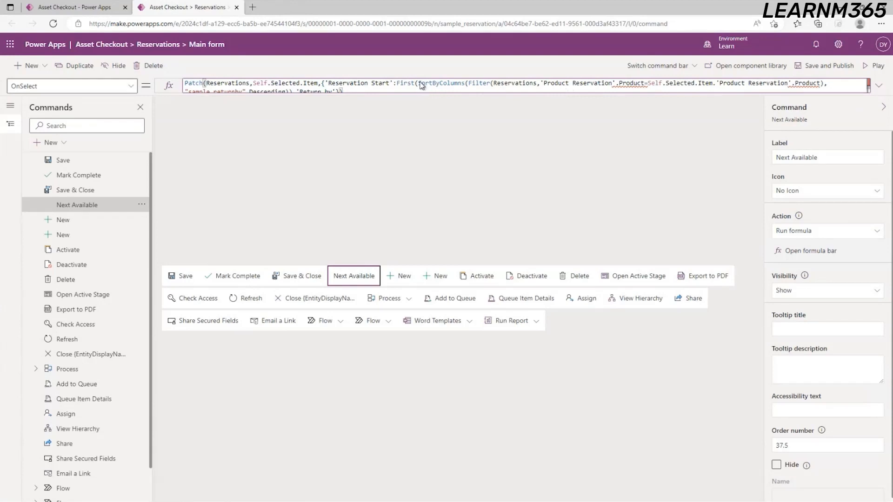
scroll(450, 87, down, 1)
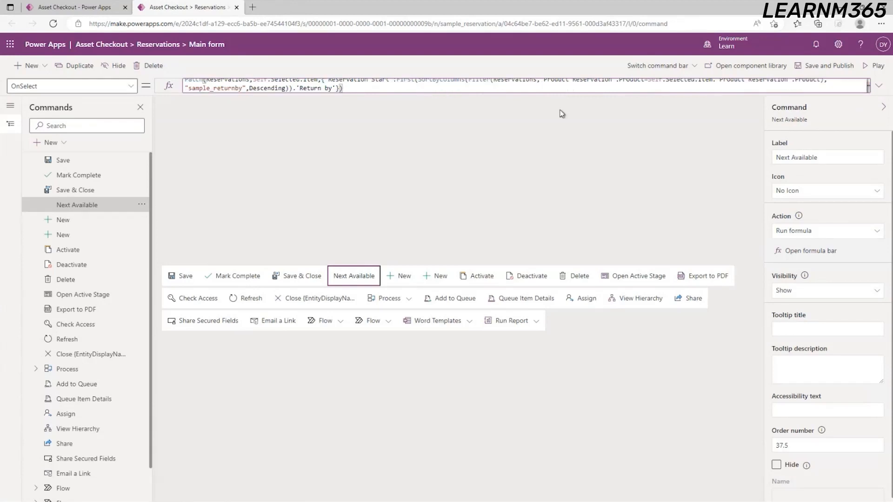
Save and publish the Reservations command bar, and launch the Asset Checkout app in play mode.
click(825, 68)
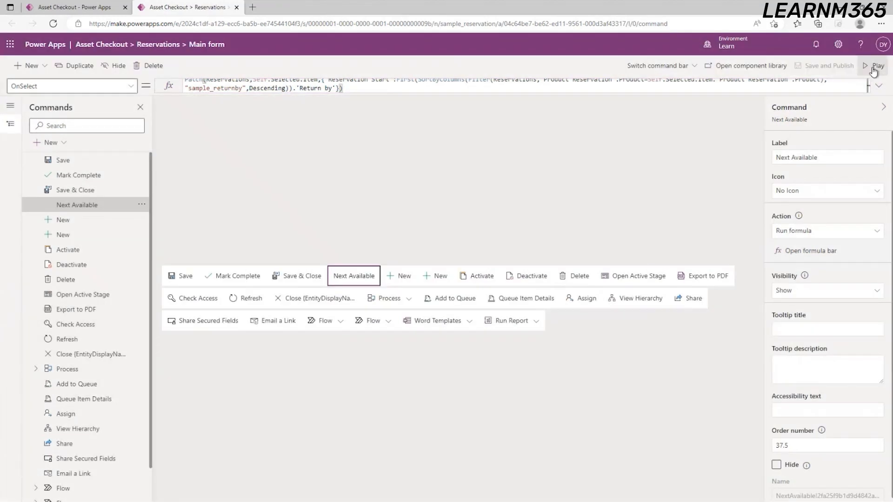
click(873, 70)
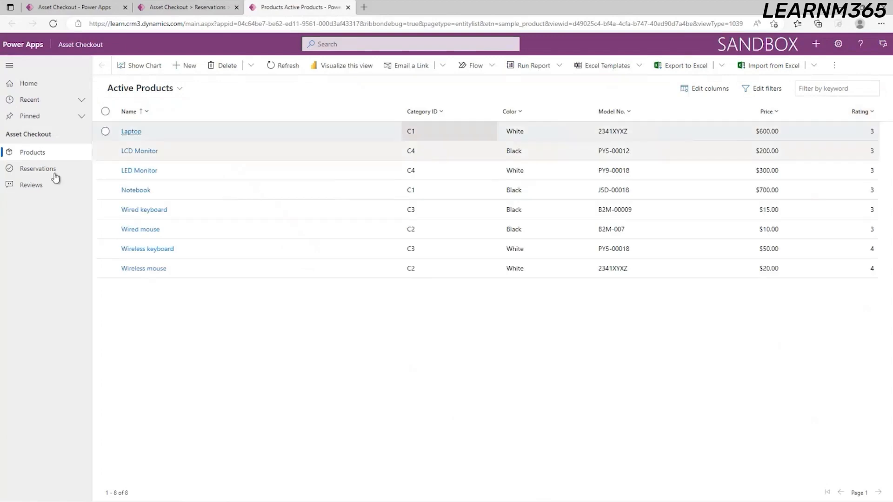
Create a new reservation named Test User for the Laptop product, reserved for 3 days, leaving the reservation start empty.
click(42, 170)
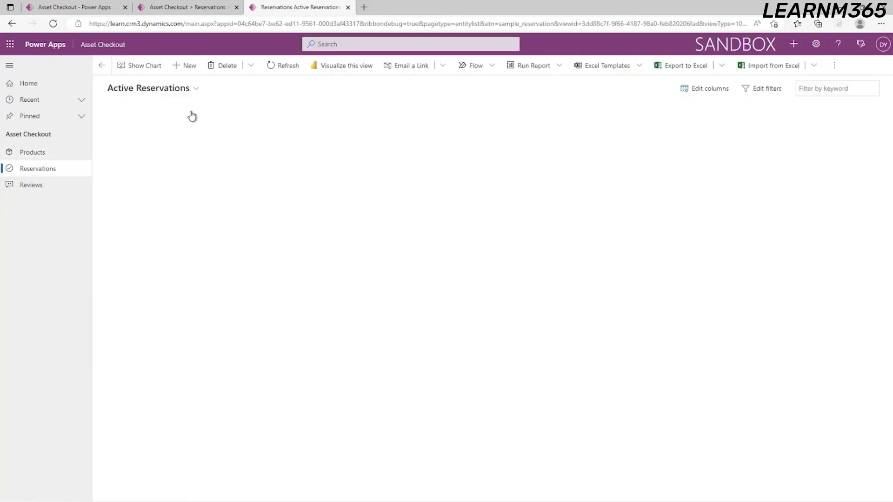
click(185, 72)
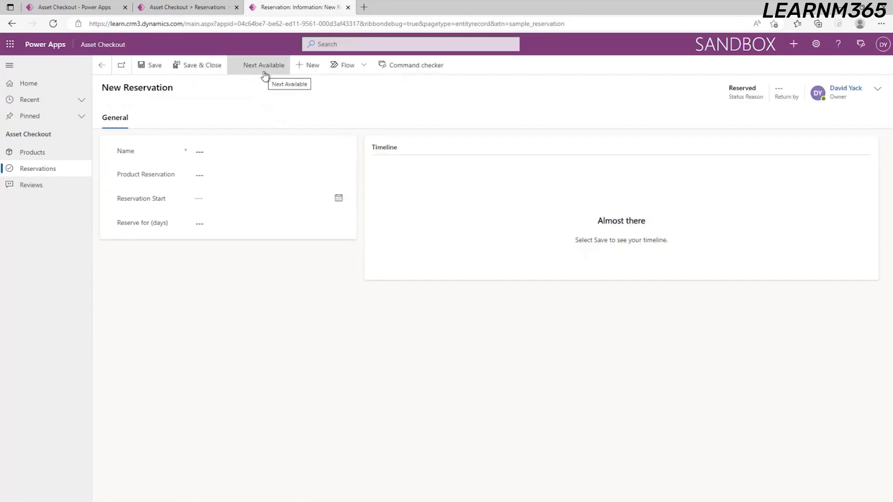
click(270, 152)
text(Te)
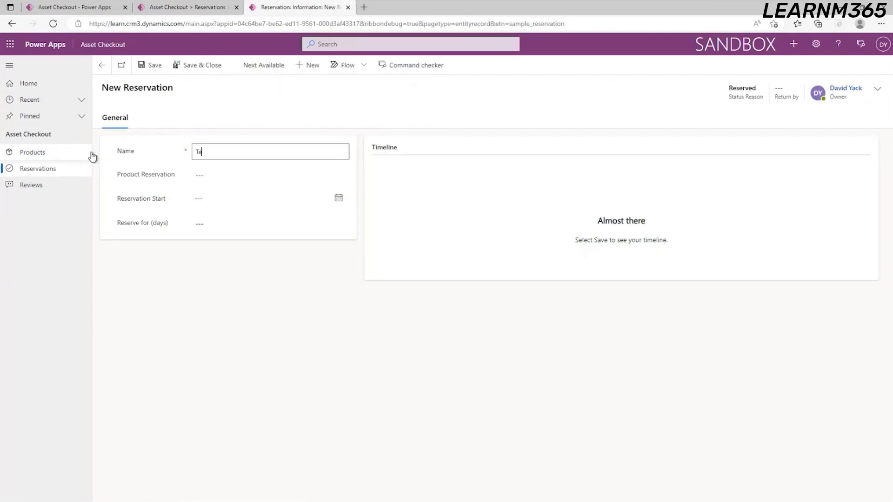
text(st User)
click(221, 175)
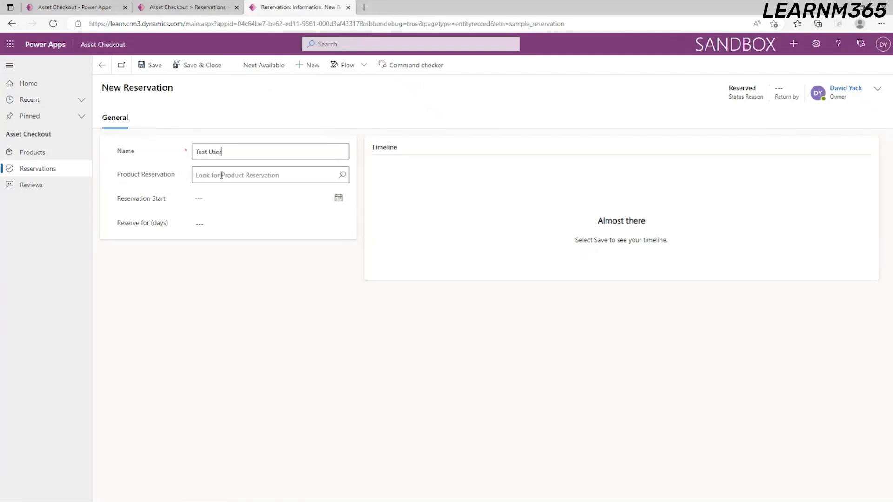
click(222, 208)
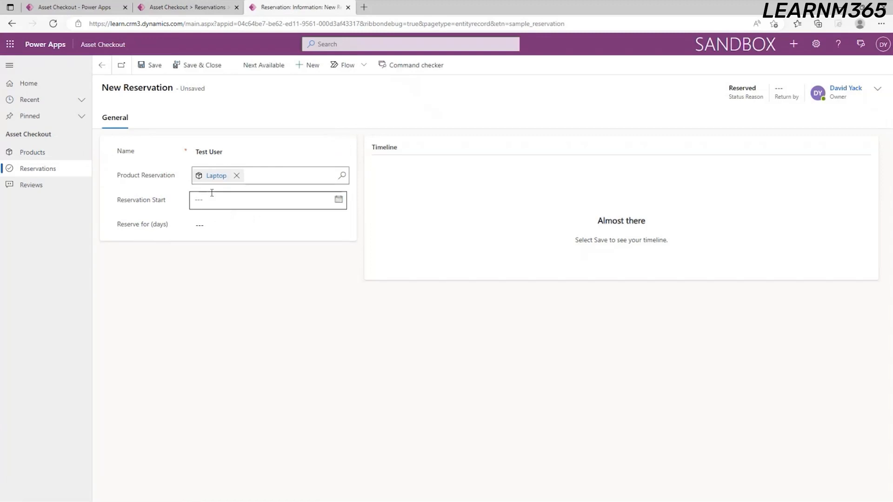
click(191, 228)
text(3)
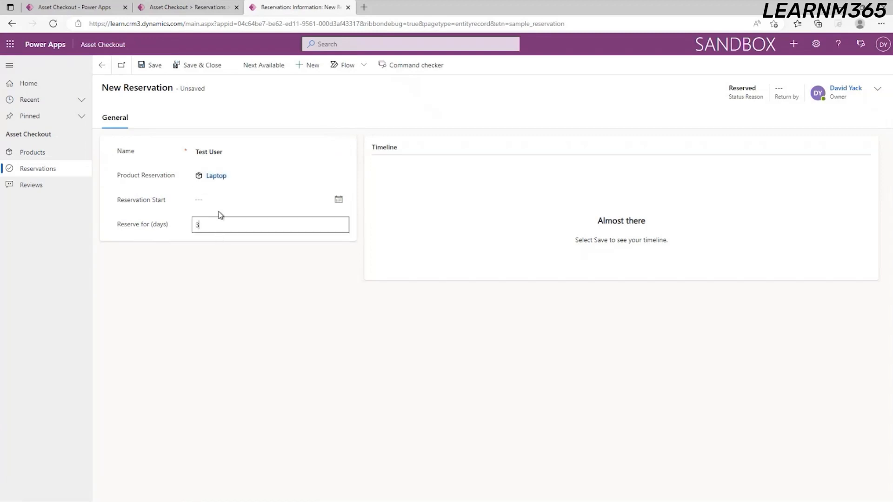
Save the new reservation and run the Next Available command on it to fill in the reservation start.
click(155, 67)
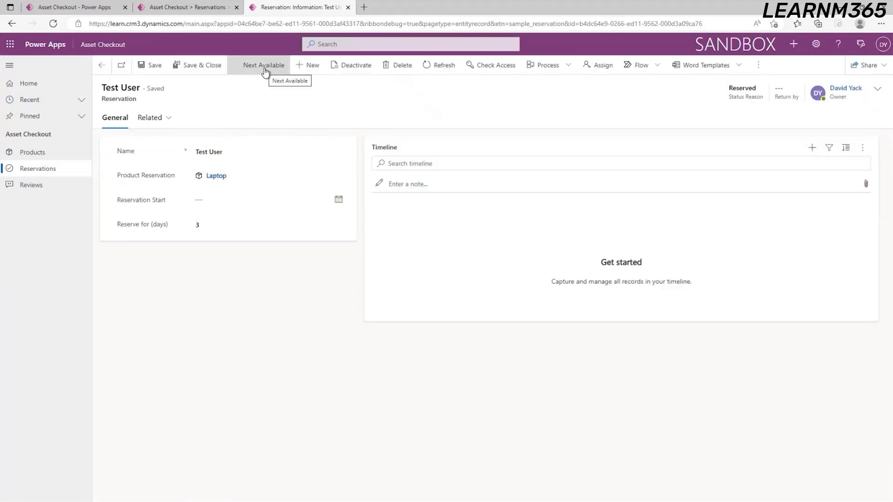
click(265, 70)
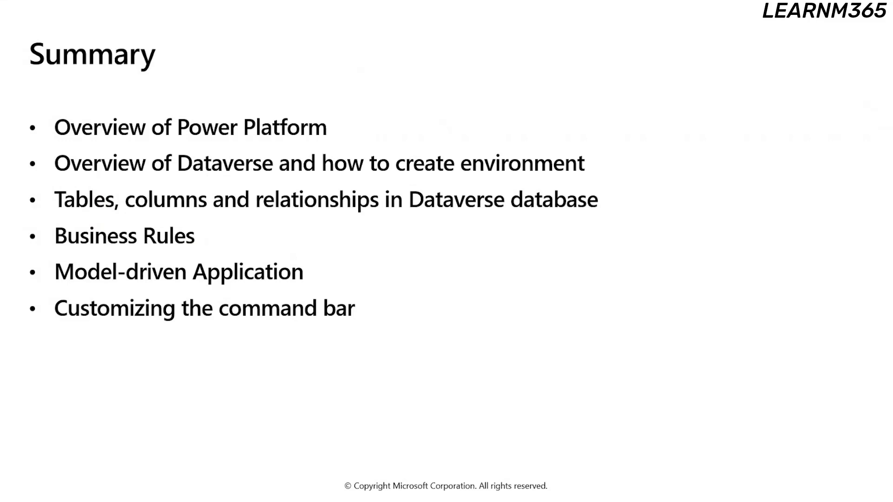
drag(29, 131, 57, 119)
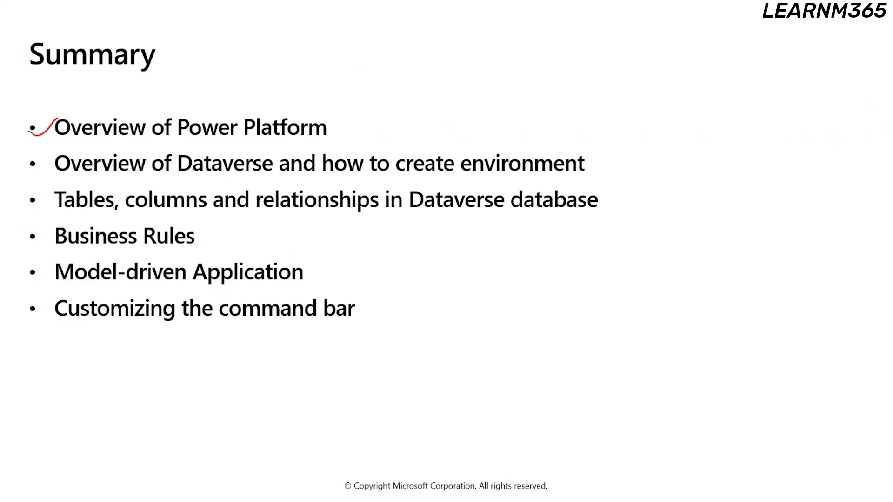